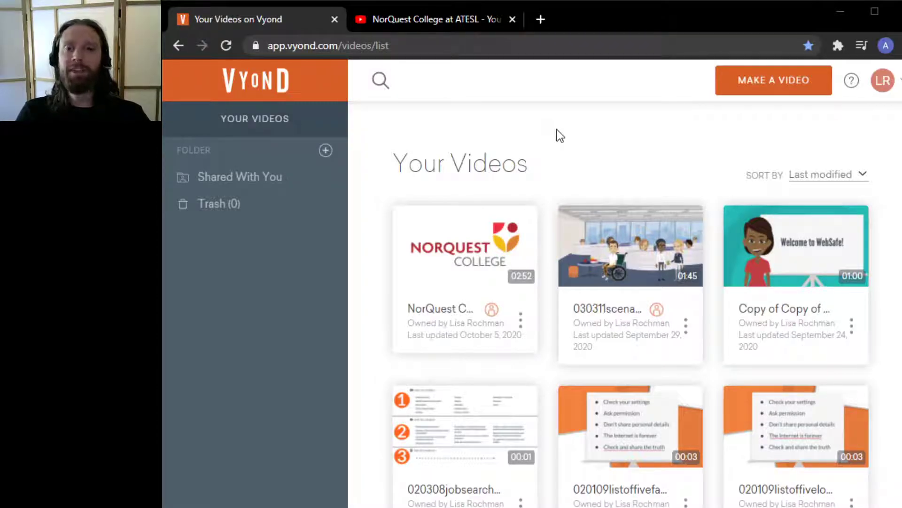
Close the YouTube tab and start making a new video
click(513, 19)
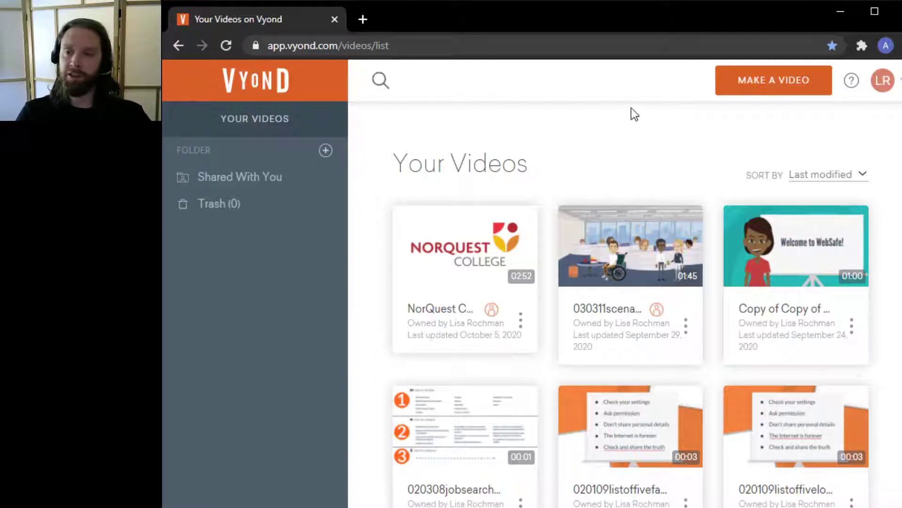
click(763, 86)
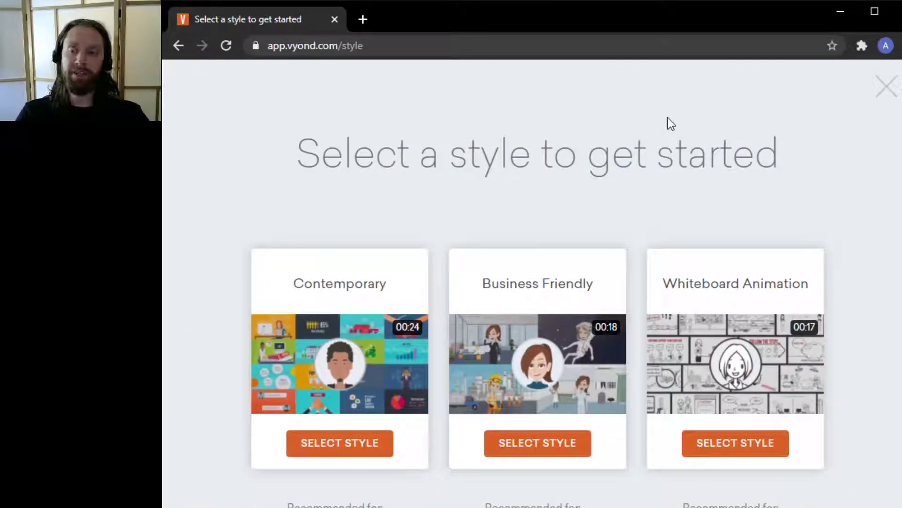
Compare the available video styles and choose the Business Friendly style
scroll(832, 136, down, 2)
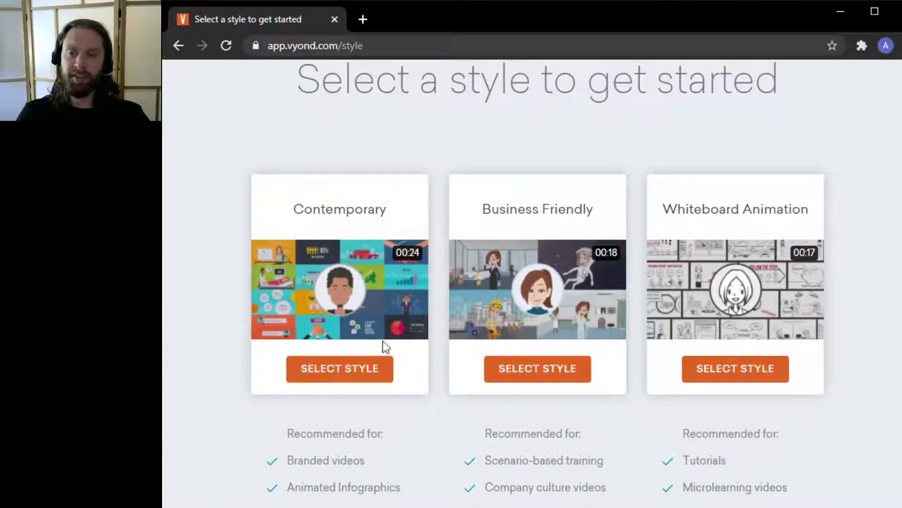
mouse_move(361, 258)
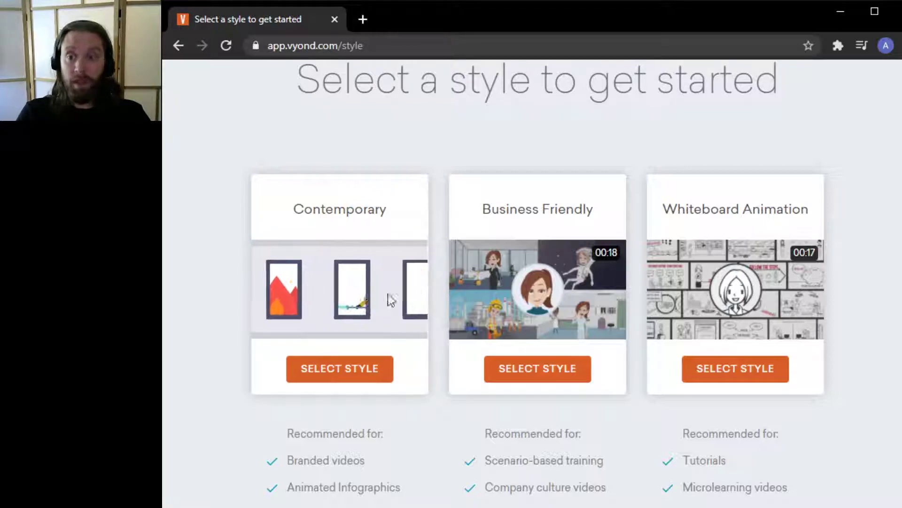
mouse_move(546, 296)
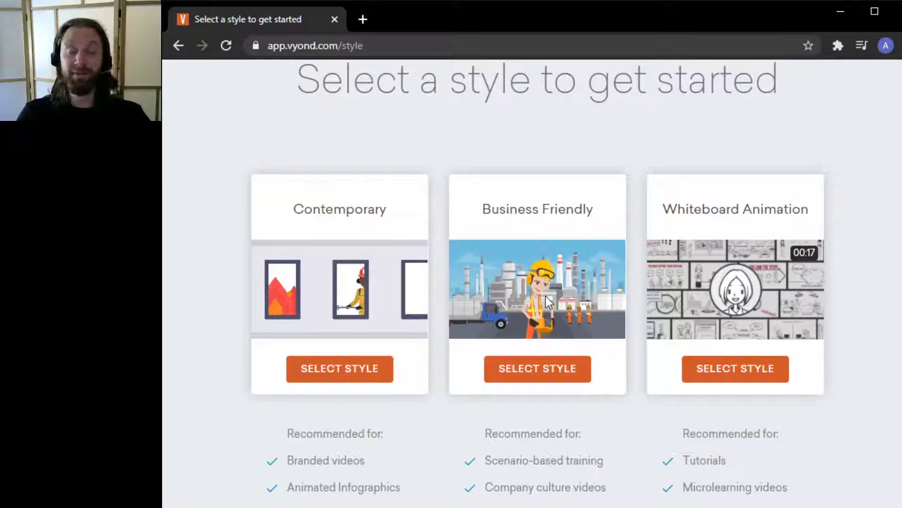
mouse_move(821, 303)
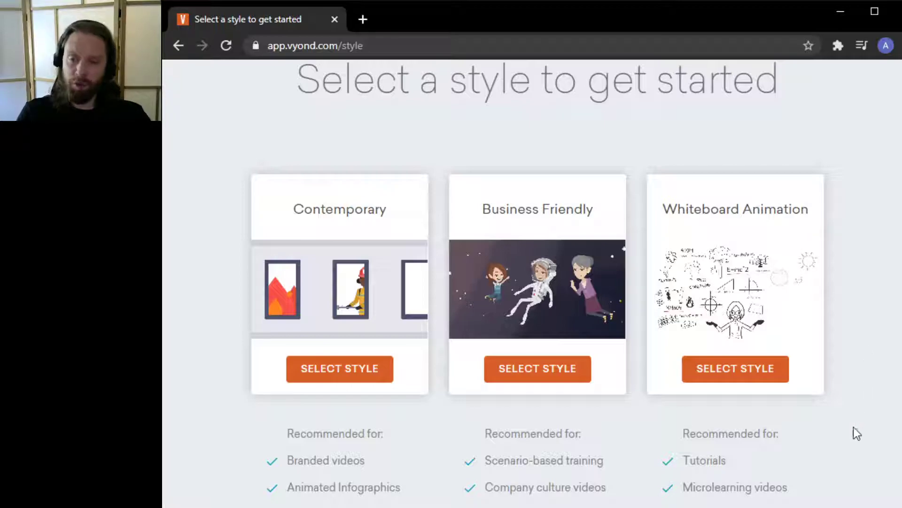
scroll(854, 427, down, 2)
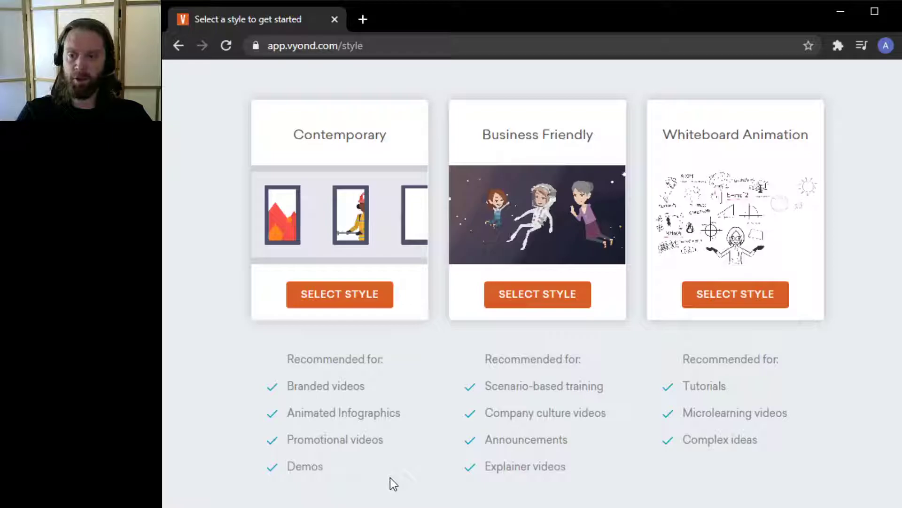
click(555, 294)
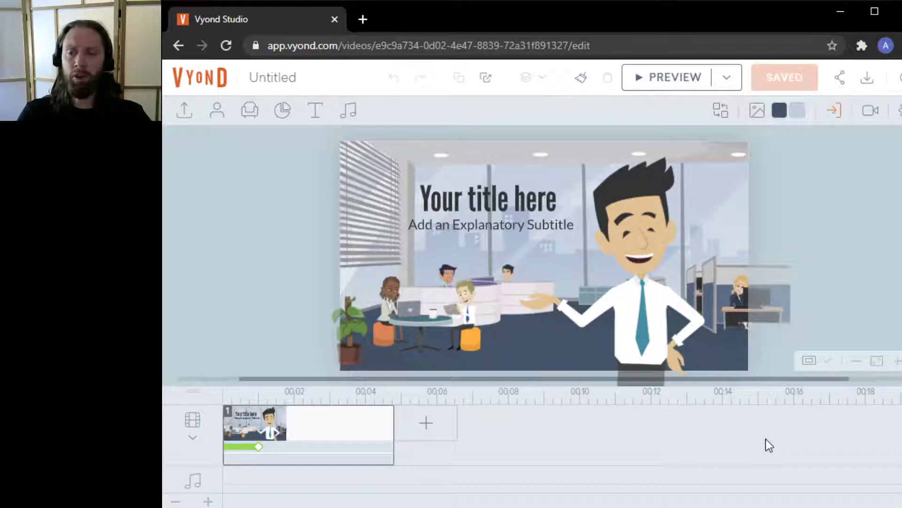
Delete the default title scene's content, leaving a blank first scene
click(356, 438)
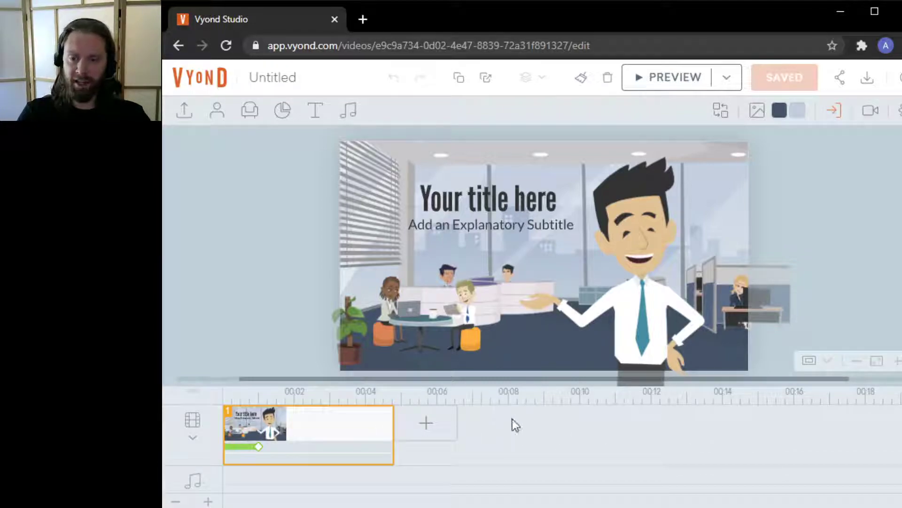
key(Delete)
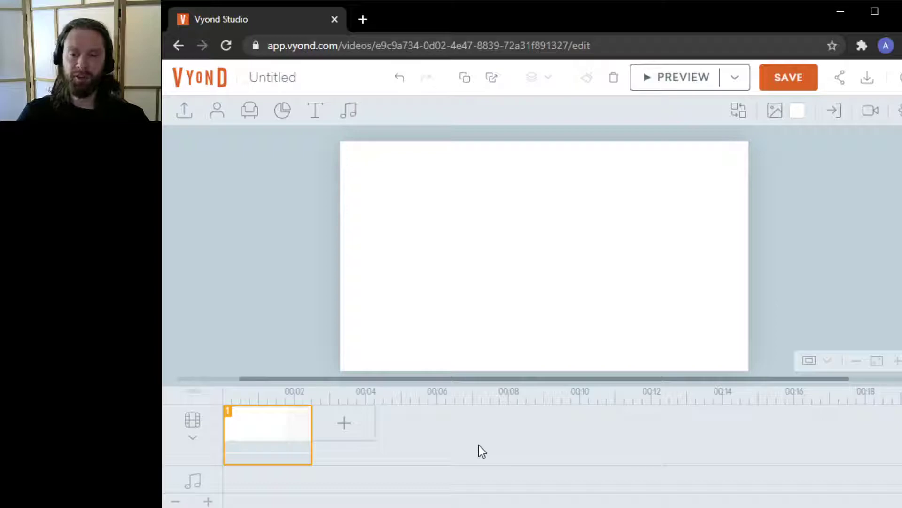
Open the template browser for a new scene and browse its categories across the four style libraries
click(351, 423)
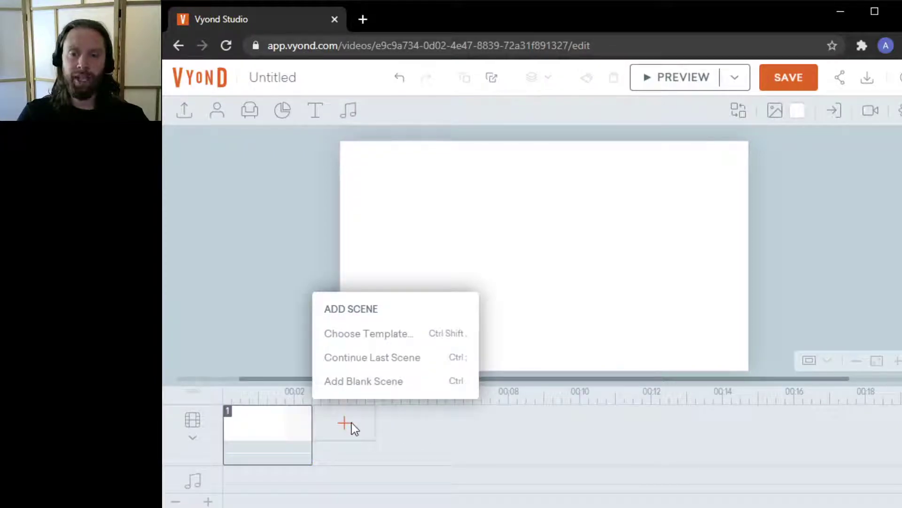
click(376, 340)
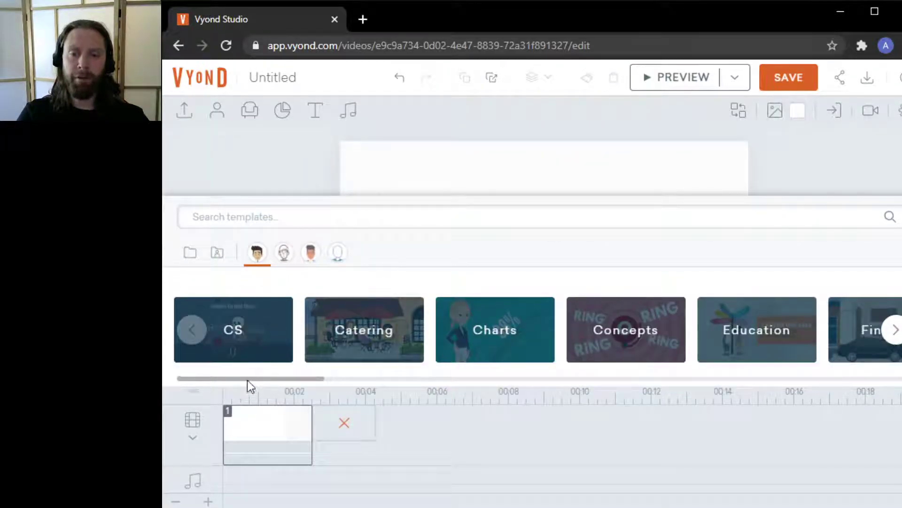
drag(247, 379, 742, 364)
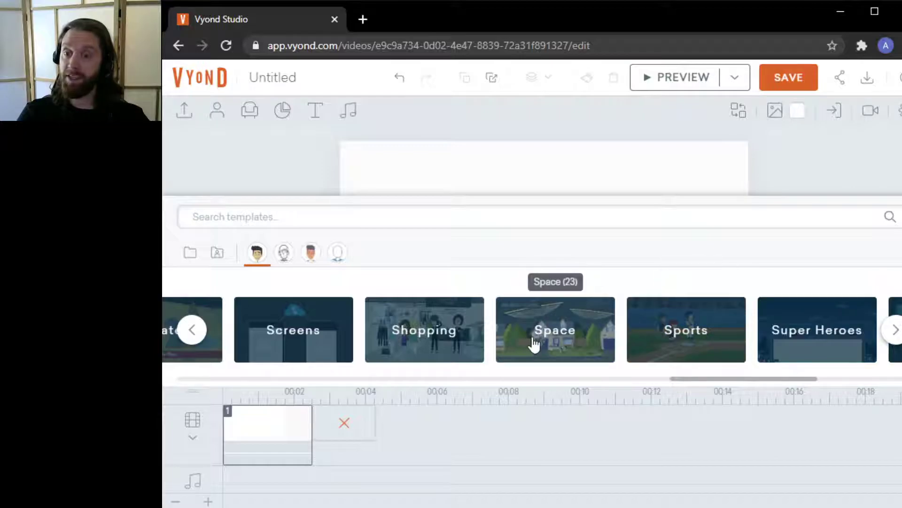
drag(719, 378, 173, 417)
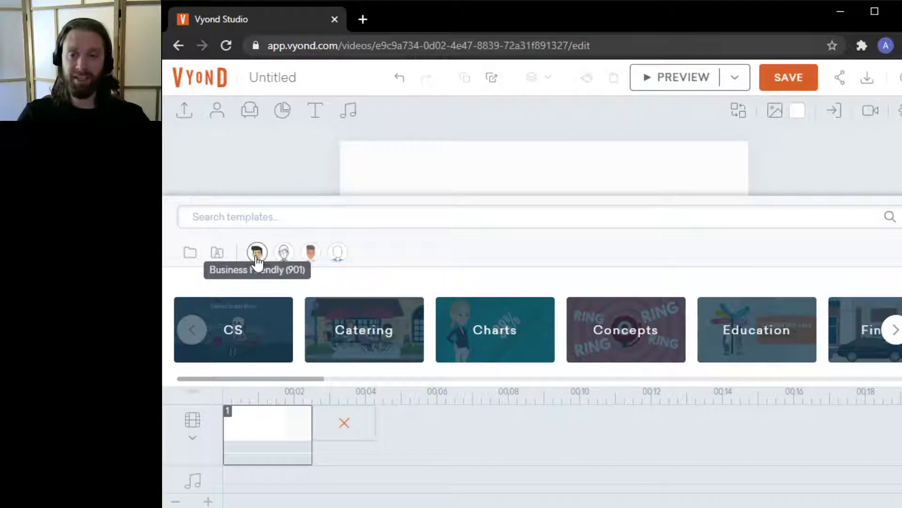
click(285, 254)
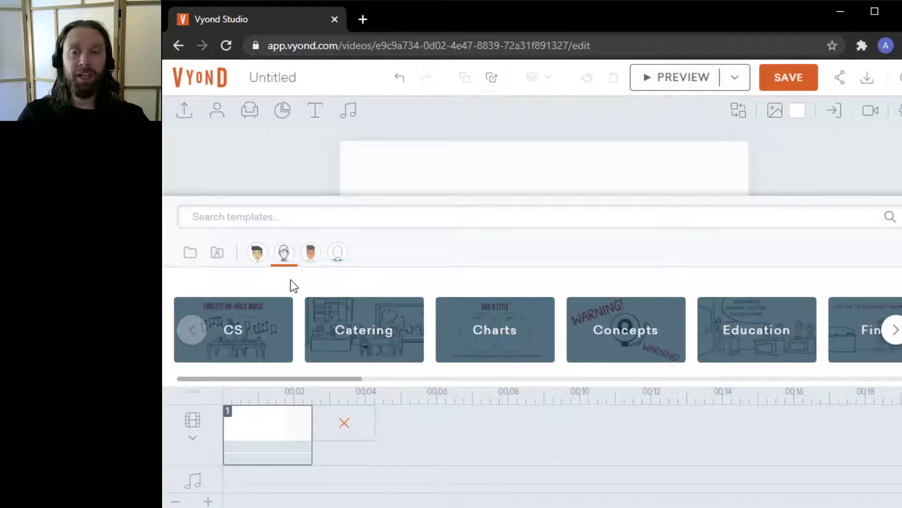
click(312, 253)
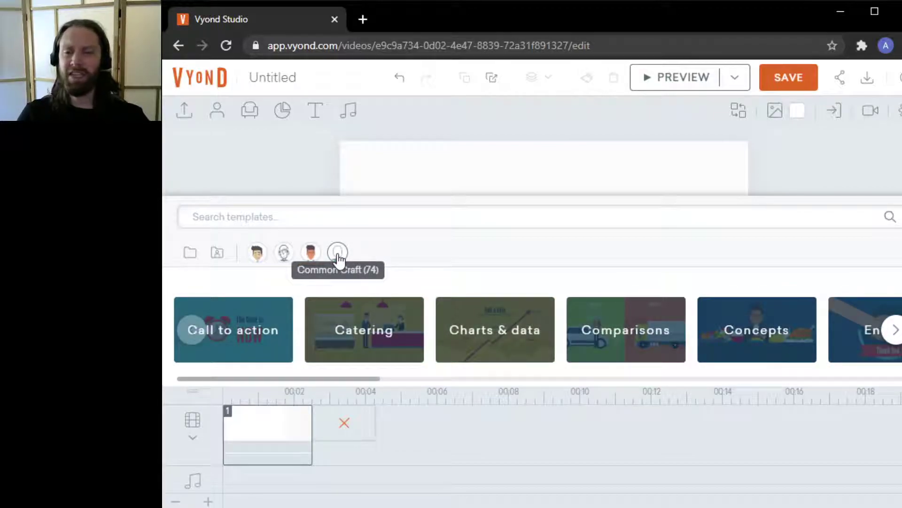
click(337, 258)
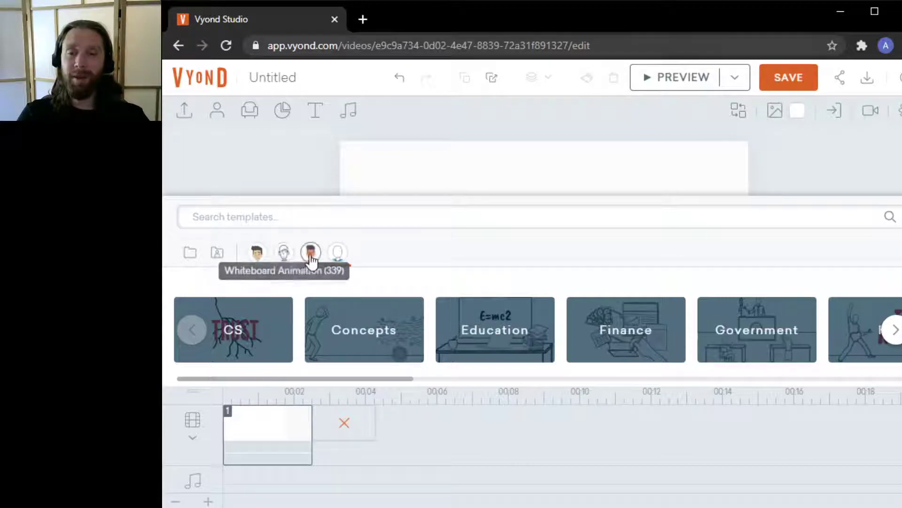
click(257, 254)
Search templates for "phone call" and compare the results across style libraries
click(367, 218)
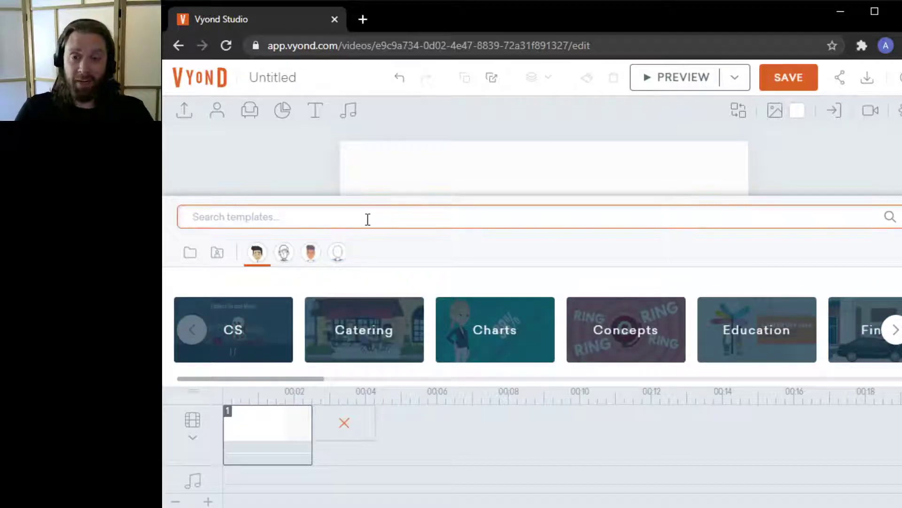
text(phone call)
key(Return)
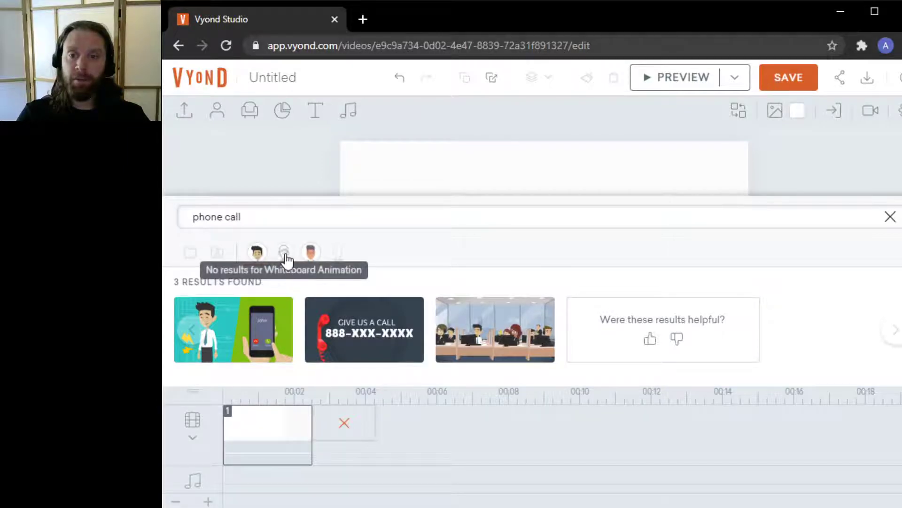
click(312, 253)
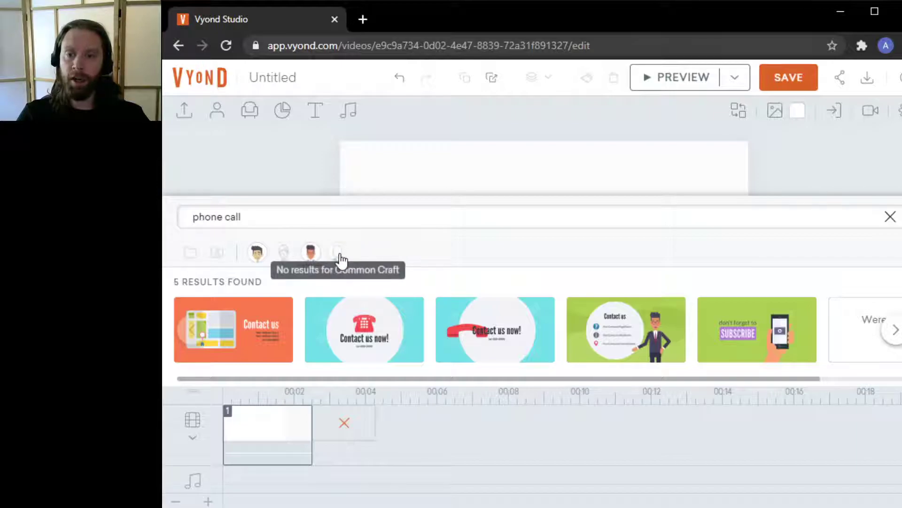
click(259, 261)
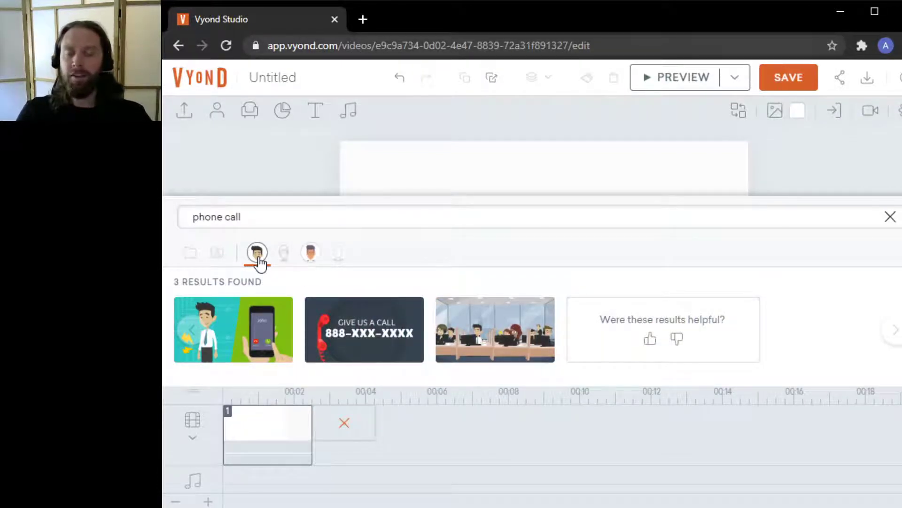
Search templates for "computer screen" and add the hacker template with the red skull as a new scene
click(245, 218)
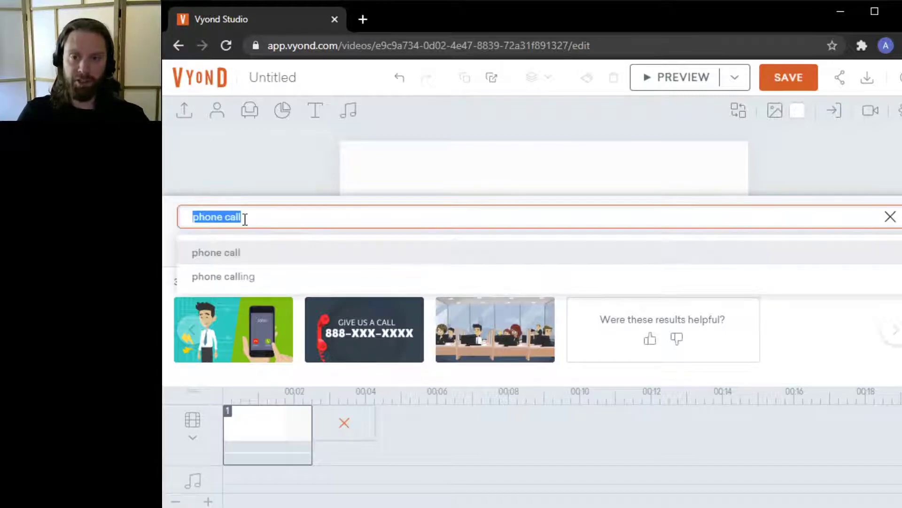
text(computer scre)
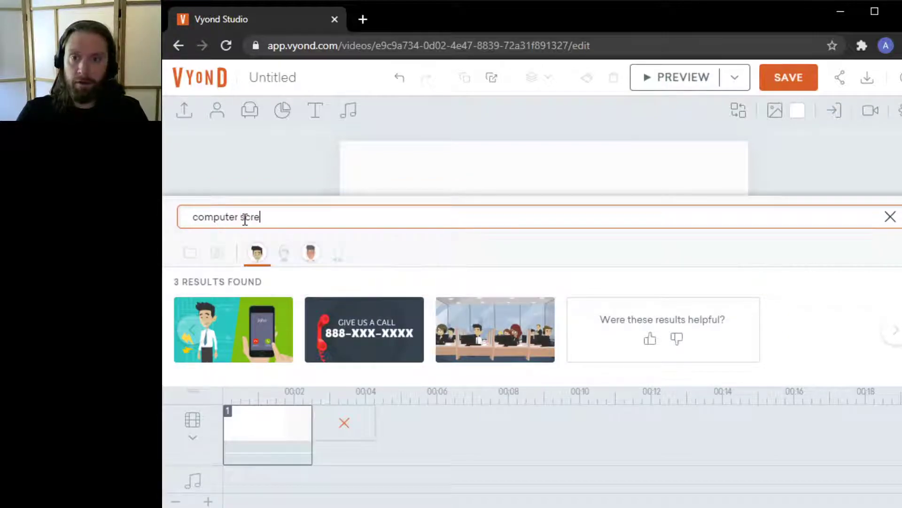
text(en)
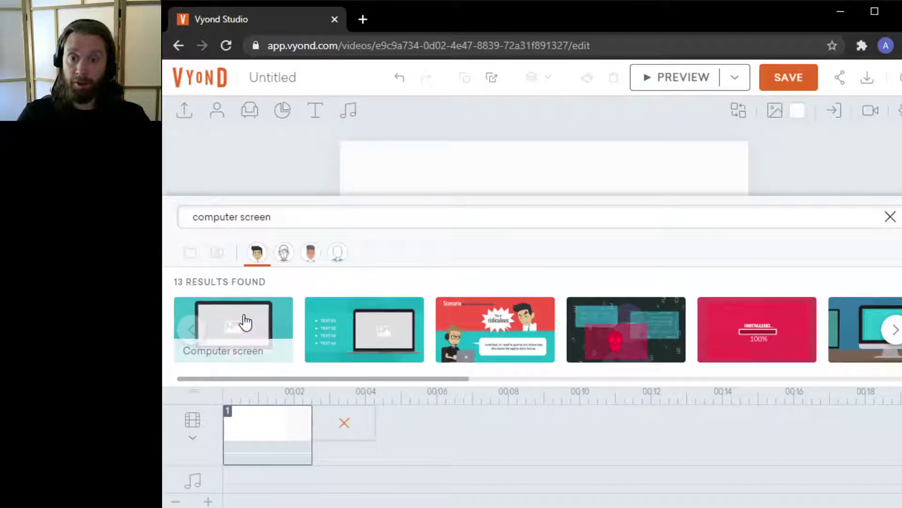
click(624, 323)
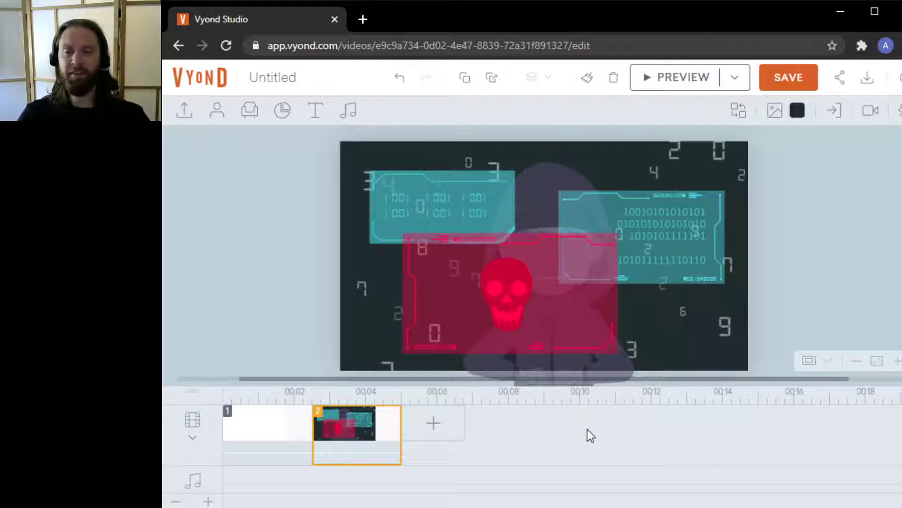
Delete the blank first scene and preview the hacker scene
click(268, 430)
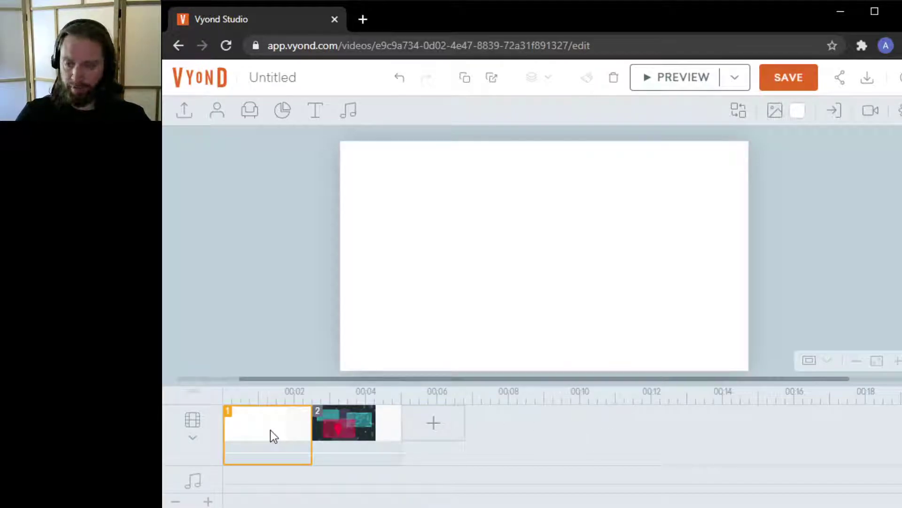
key(Delete)
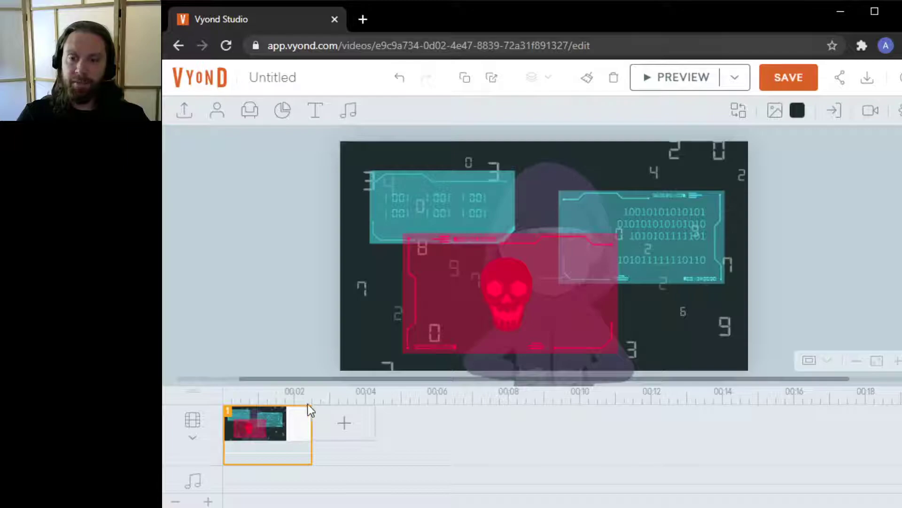
mouse_move(310, 419)
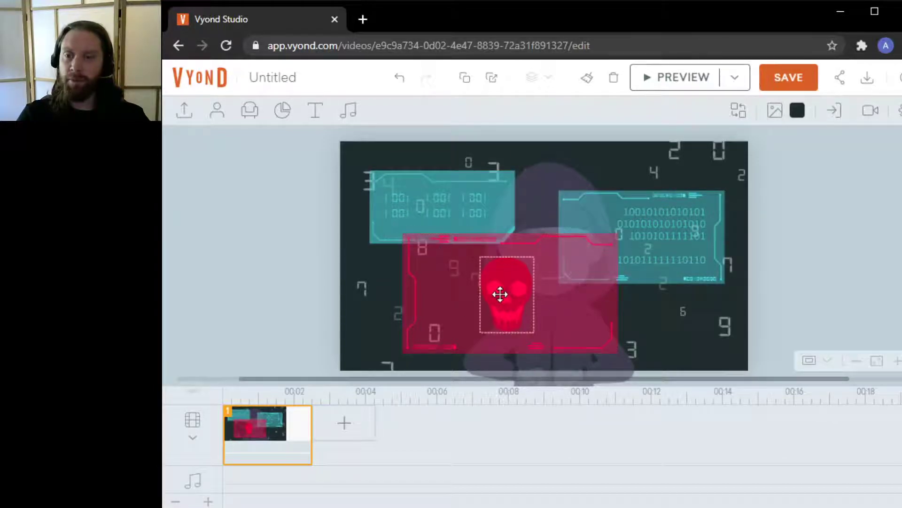
click(675, 78)
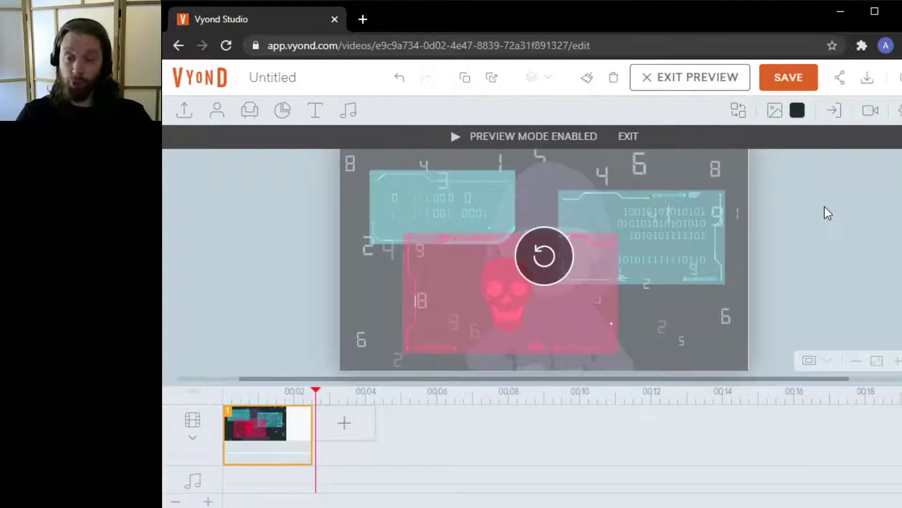
Lengthen the hacker scene to about 8 seconds, previewing it along the way
drag(311, 433, 580, 437)
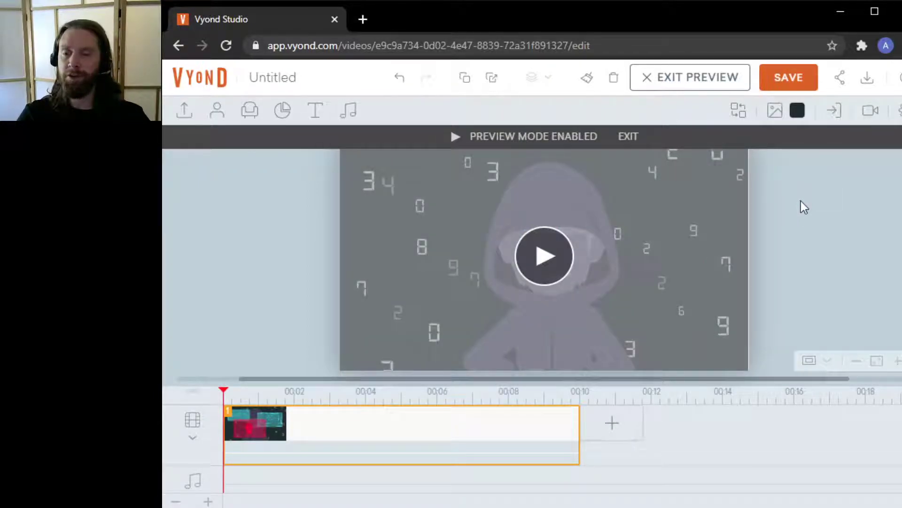
click(545, 268)
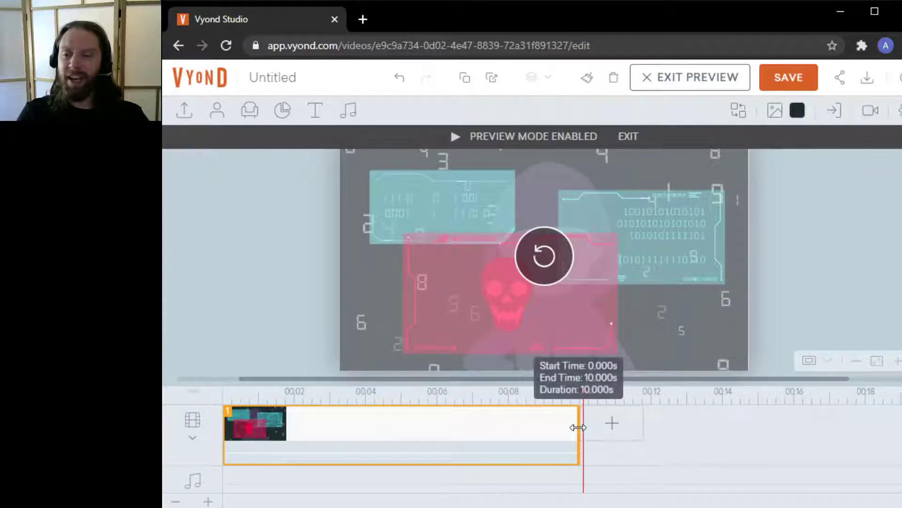
drag(572, 430, 507, 440)
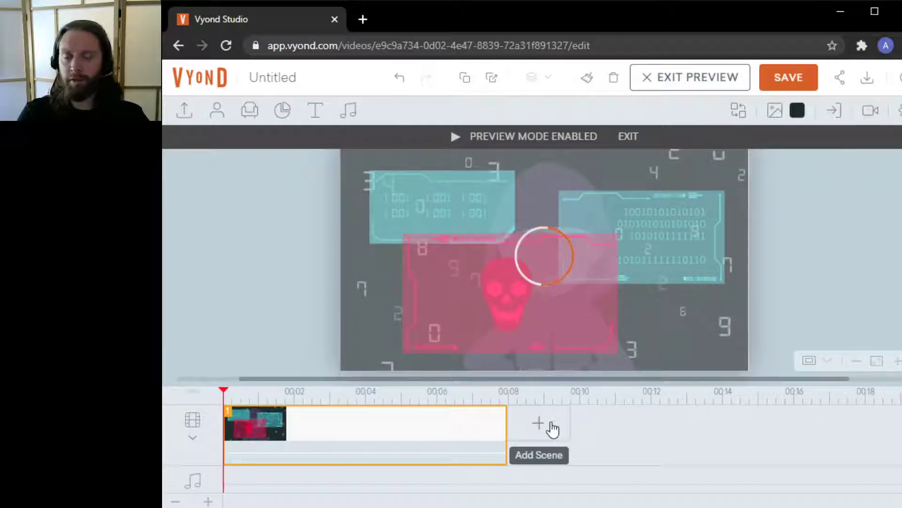
Search templates for "worried", add the confused man with question marks template as a new scene, and lengthen it to about 4 seconds
click(547, 424)
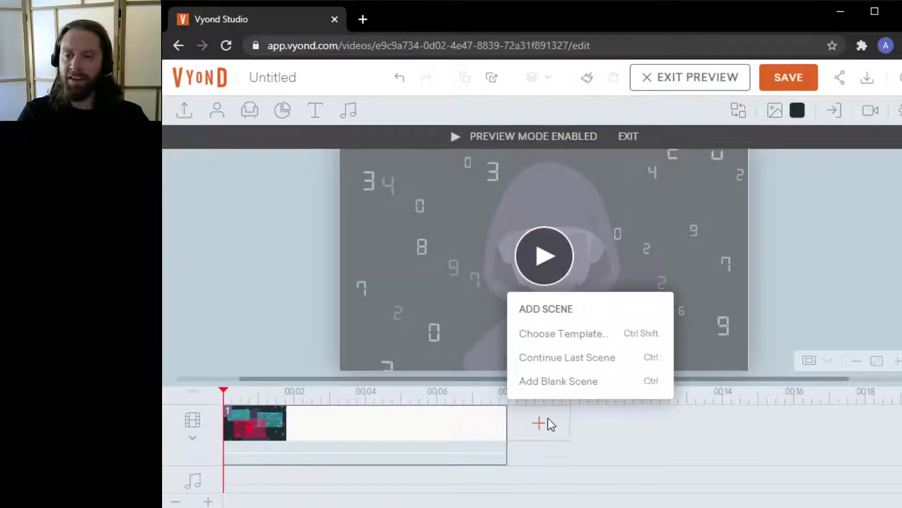
click(566, 335)
click(323, 221)
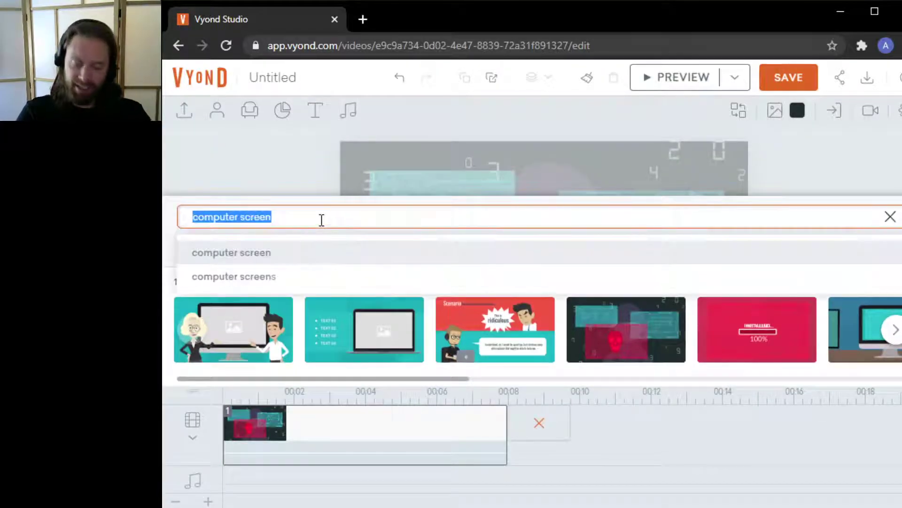
text(worried)
key(Return)
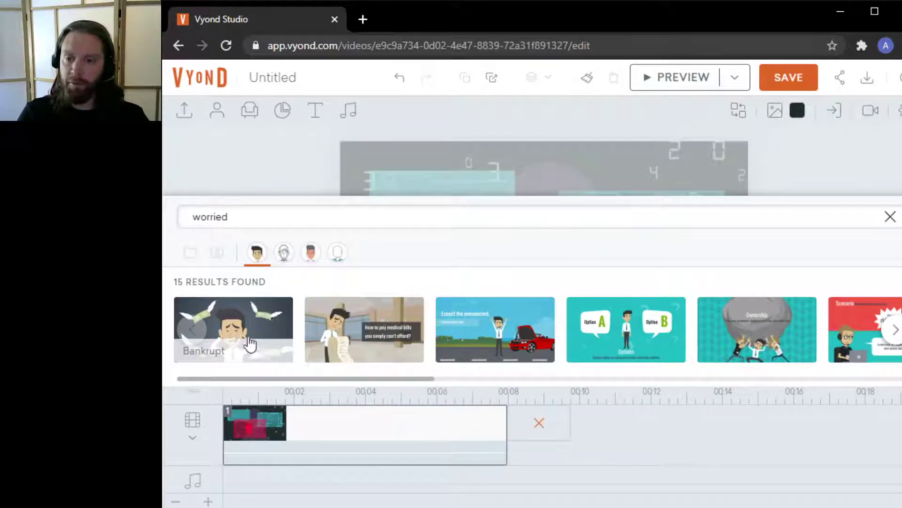
drag(280, 379, 508, 376)
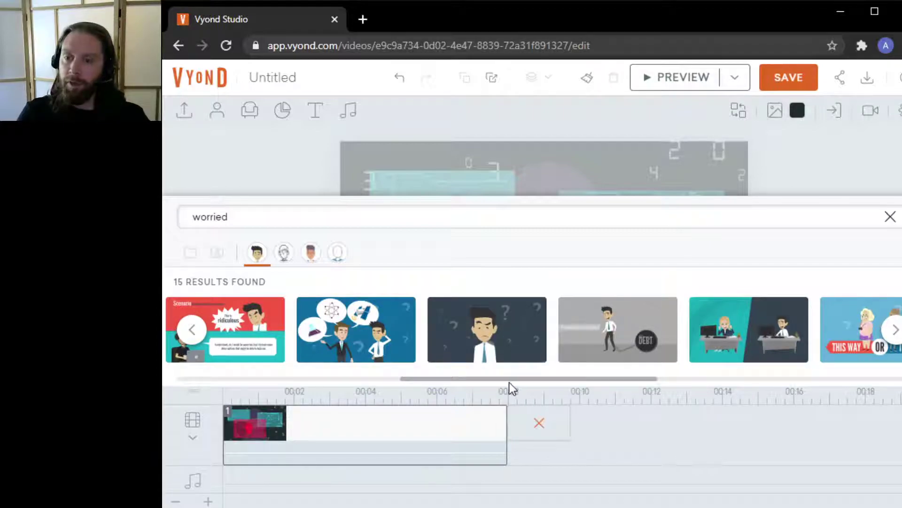
drag(523, 379, 580, 378)
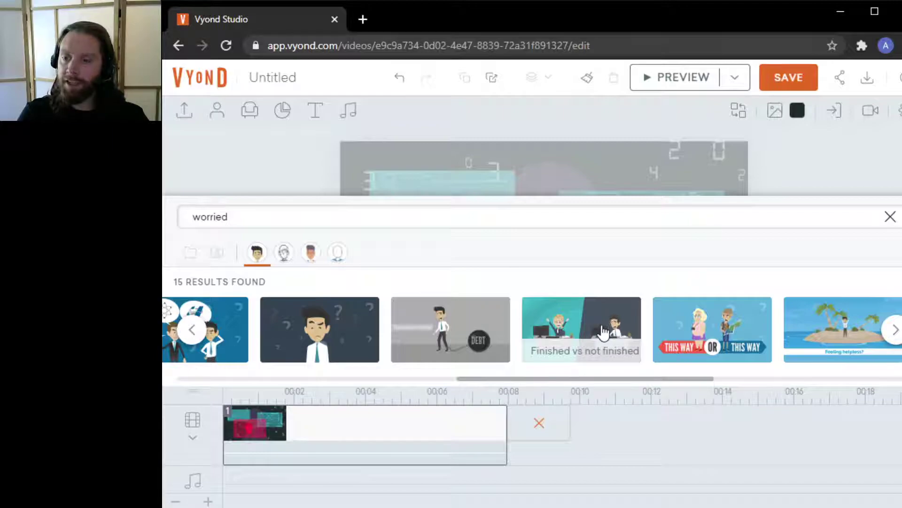
click(339, 321)
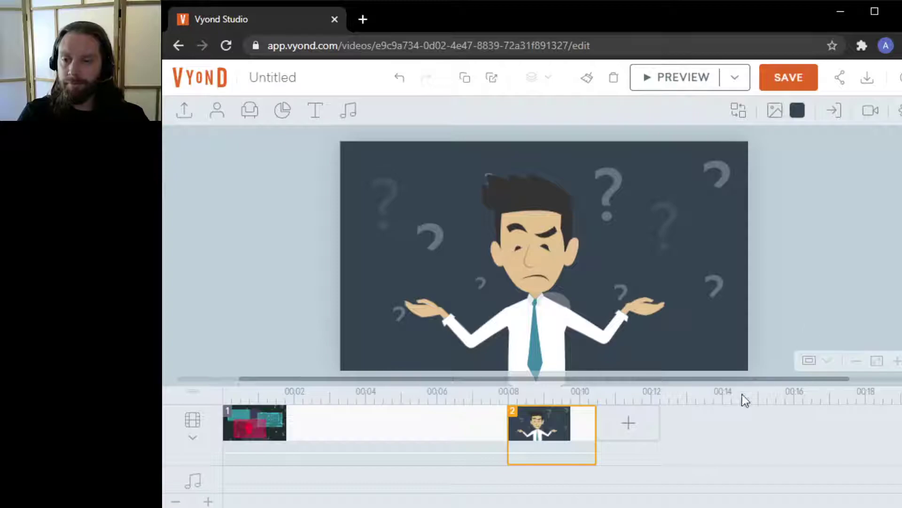
drag(593, 416, 663, 413)
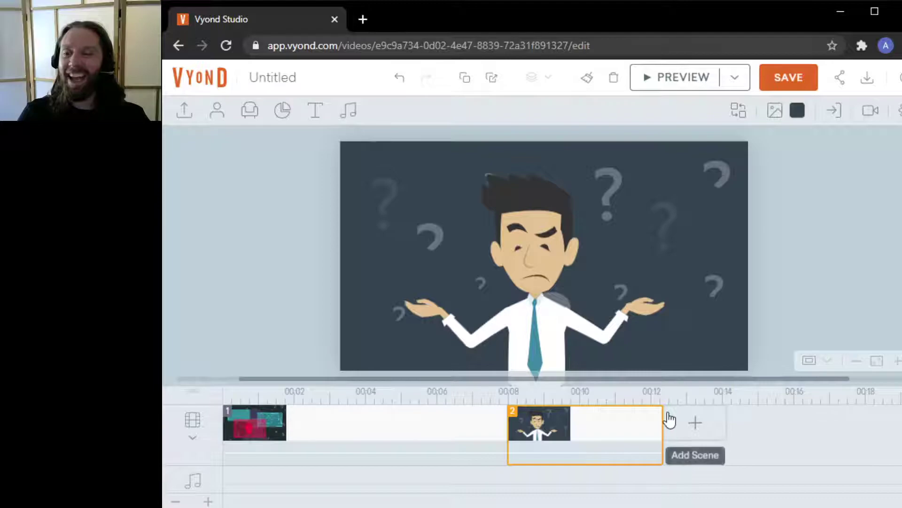
Replace the businessman with a bespectacled student character, searching the character library for teenager, youth and finally student
click(531, 249)
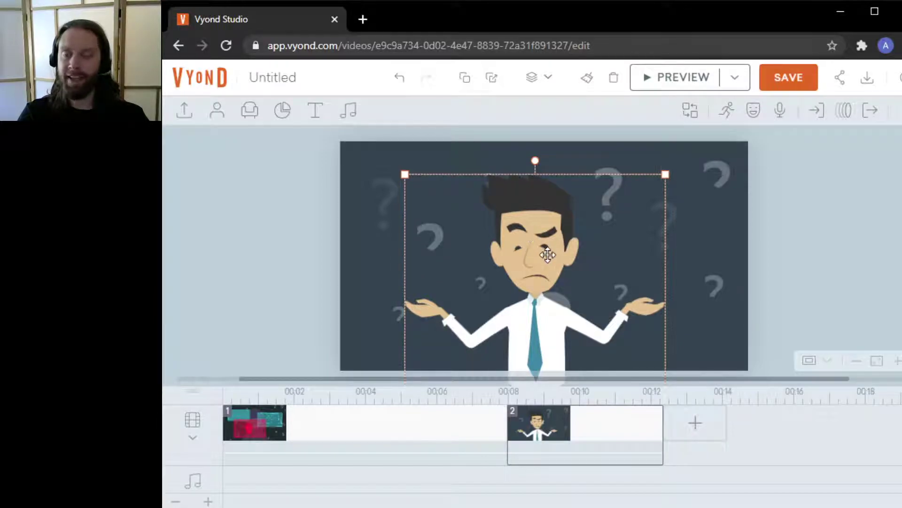
right_click(531, 236)
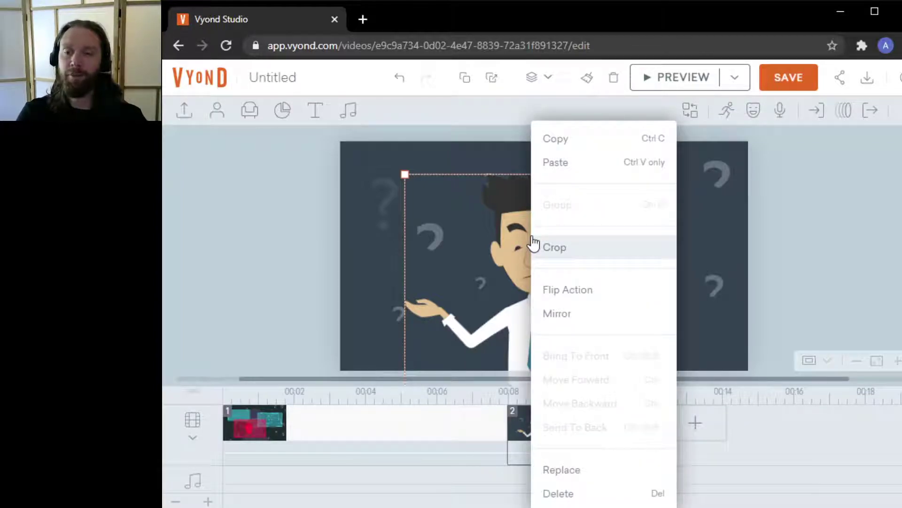
click(588, 472)
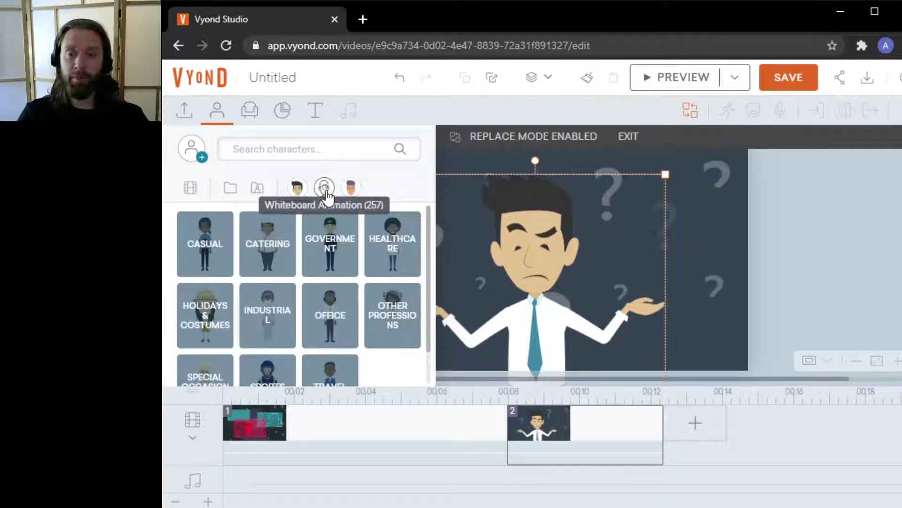
click(341, 149)
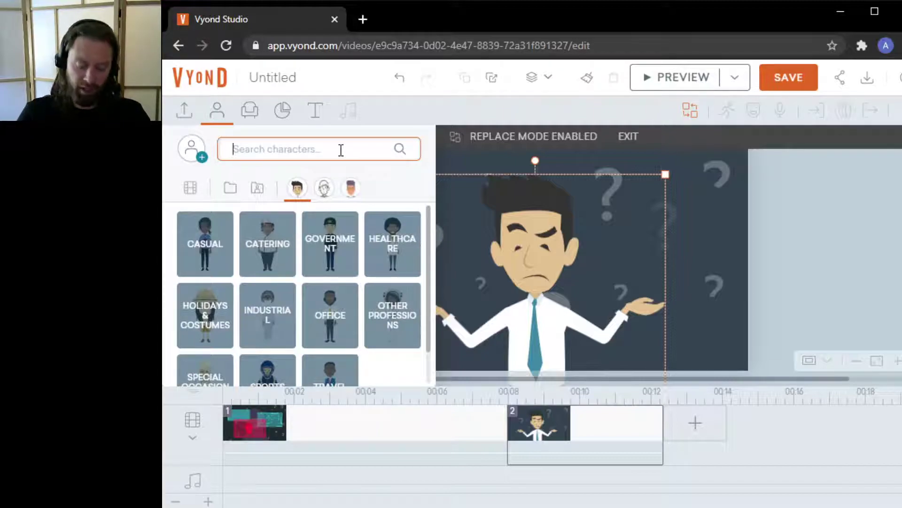
text(t)
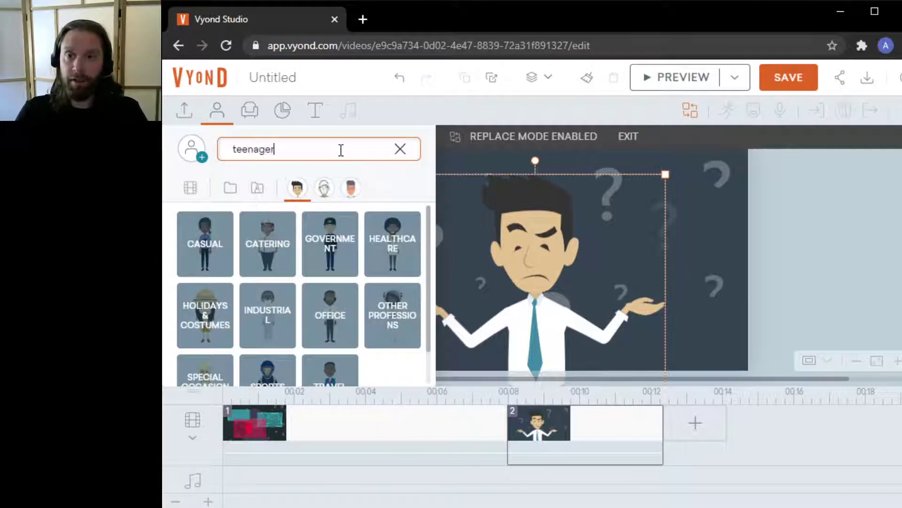
text(eenager)
key(Return)
double_click(341, 150)
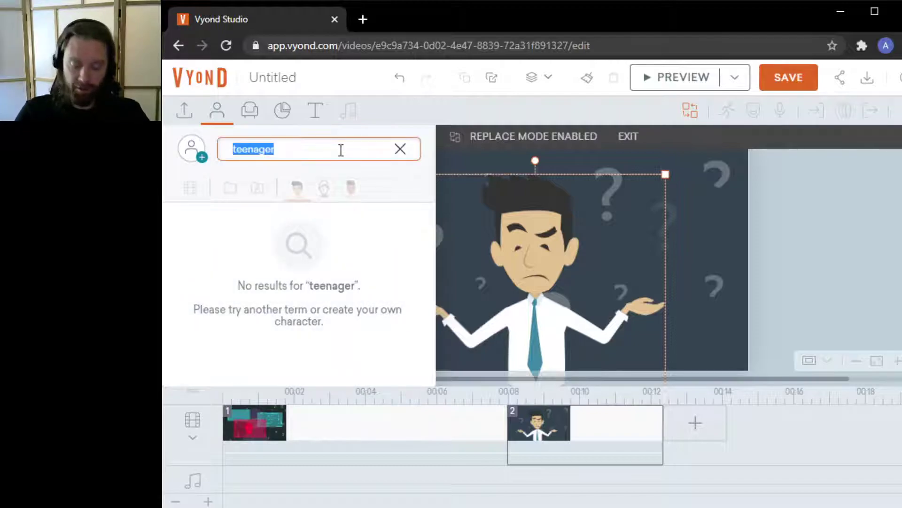
text(youth)
key(Return)
double_click(341, 150)
text(student)
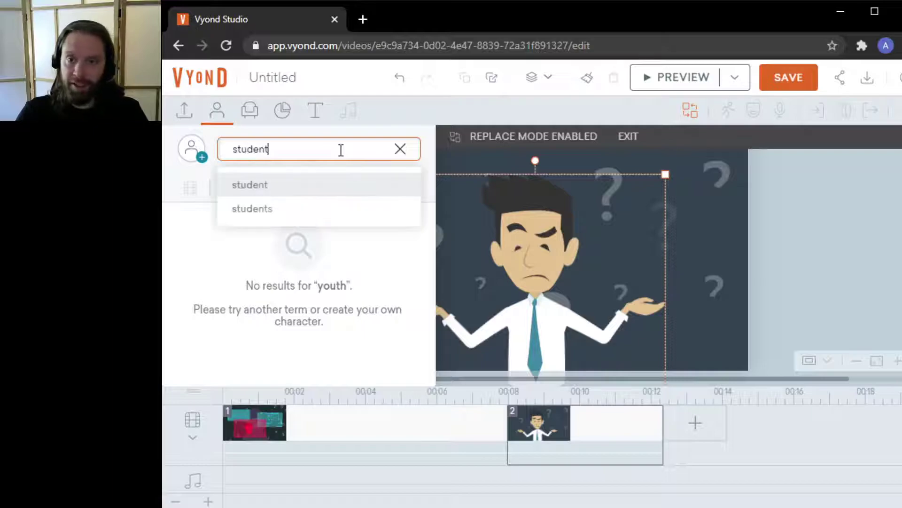
key(Return)
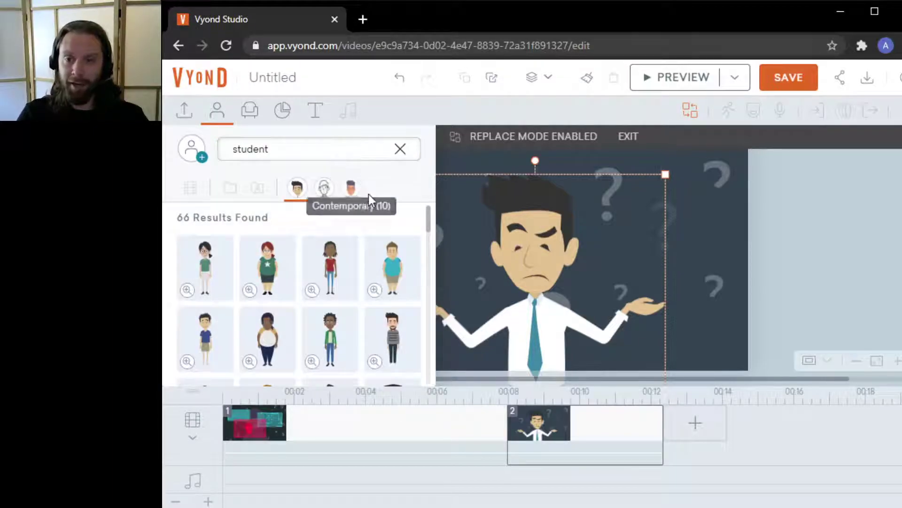
drag(429, 223, 436, 317)
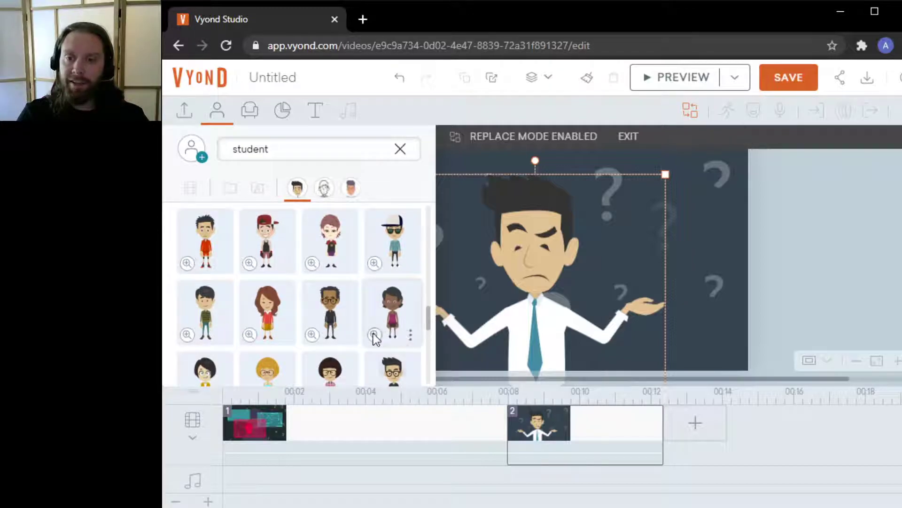
click(329, 308)
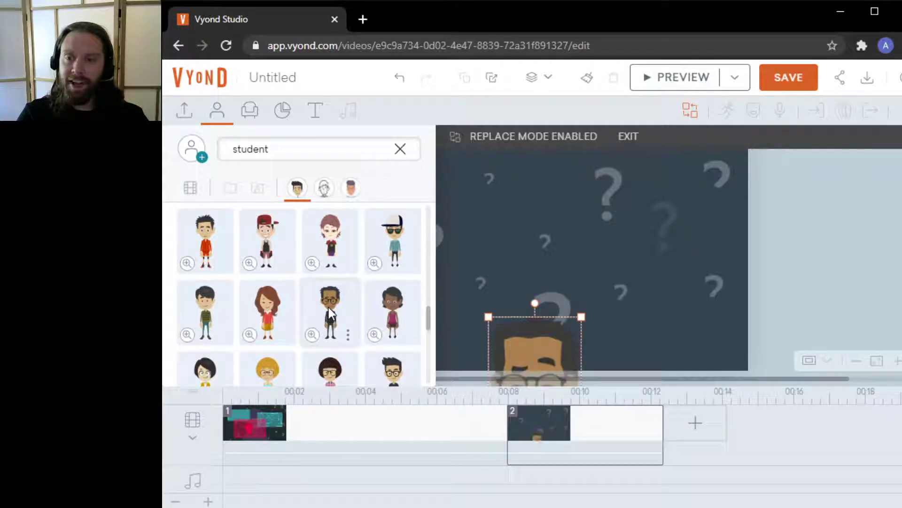
click(831, 228)
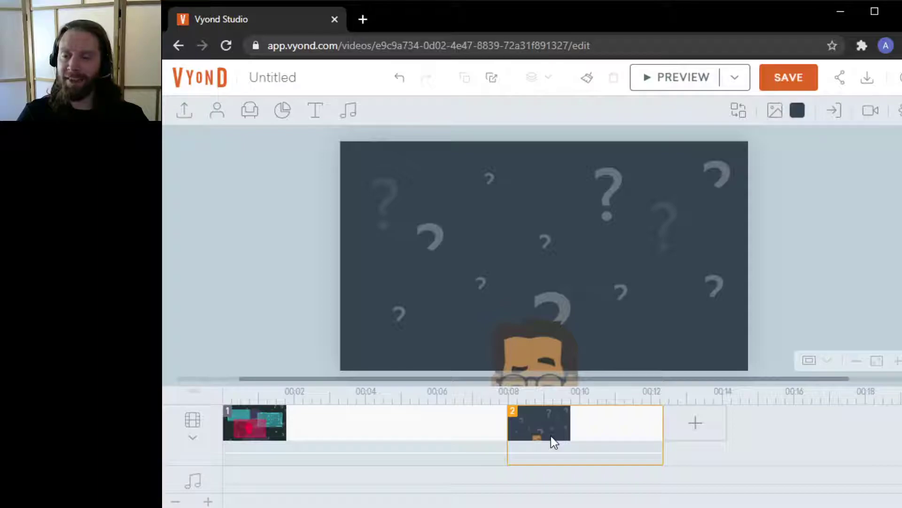
Move the student character up so he stands centered in the frame
drag(538, 348, 535, 183)
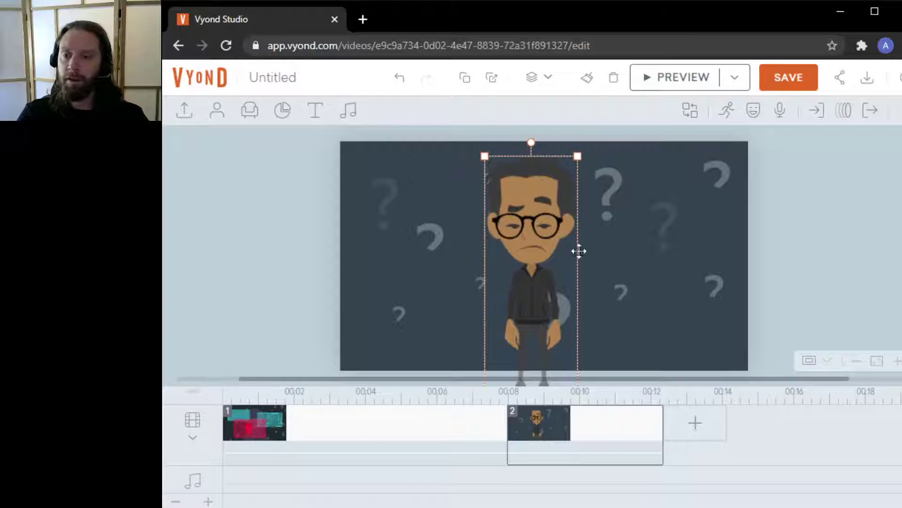
drag(535, 228, 529, 89)
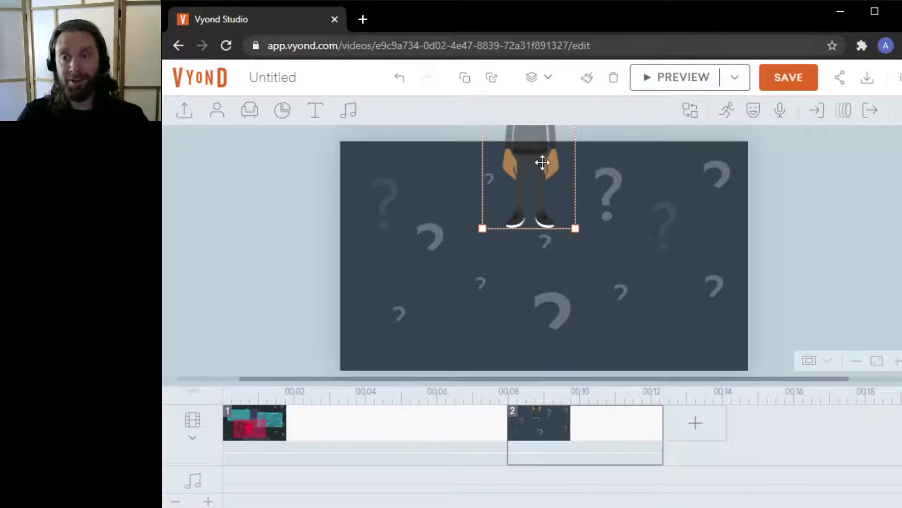
drag(541, 157, 560, 340)
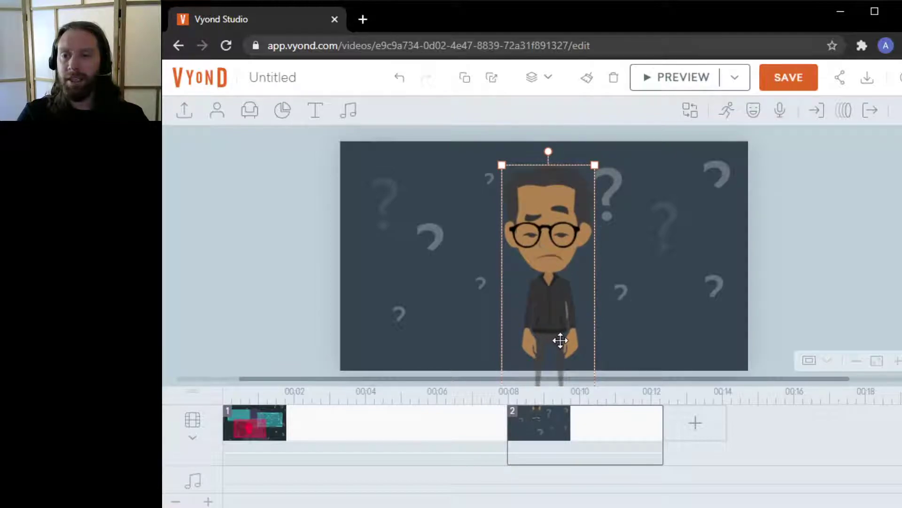
click(814, 237)
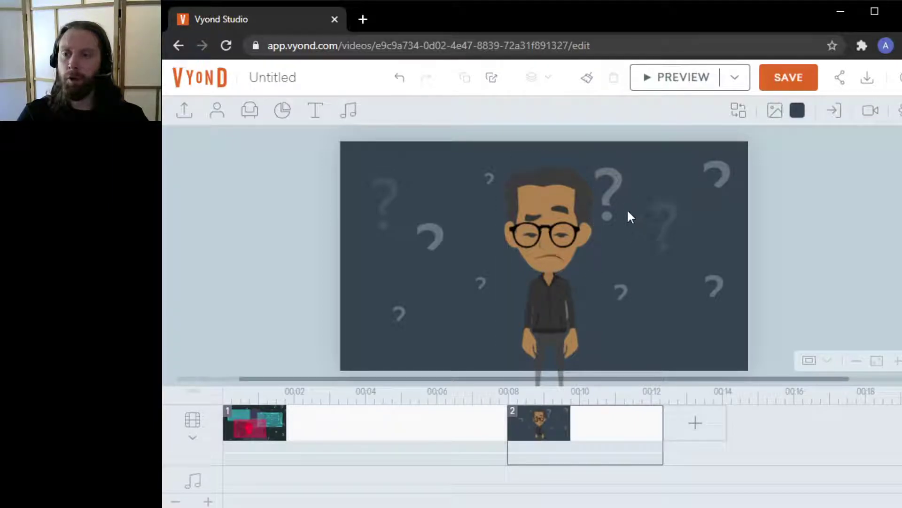
Set the scene background colour to green from the Whiteboard Animation colours
click(769, 114)
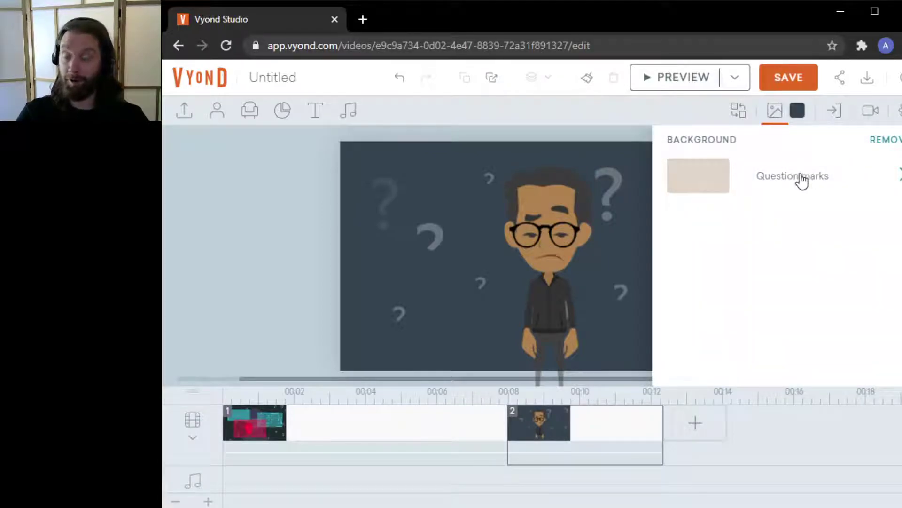
click(774, 111)
click(797, 112)
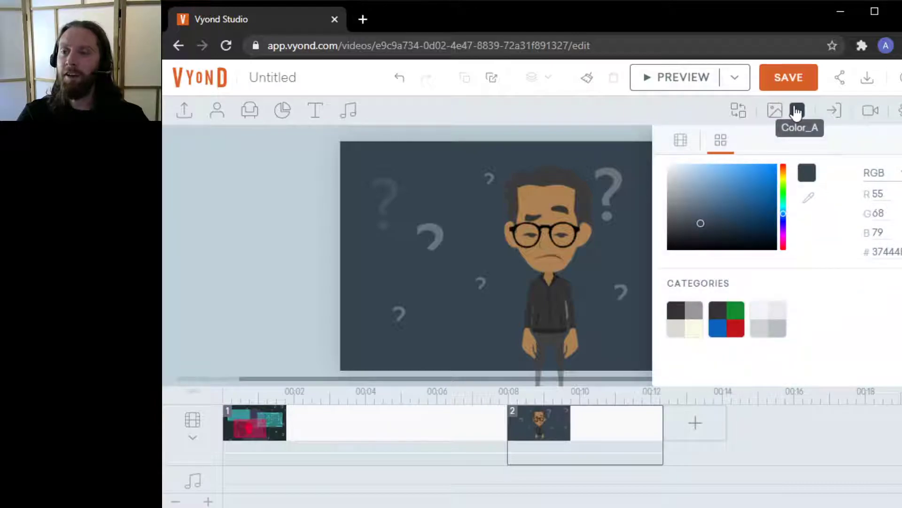
click(733, 322)
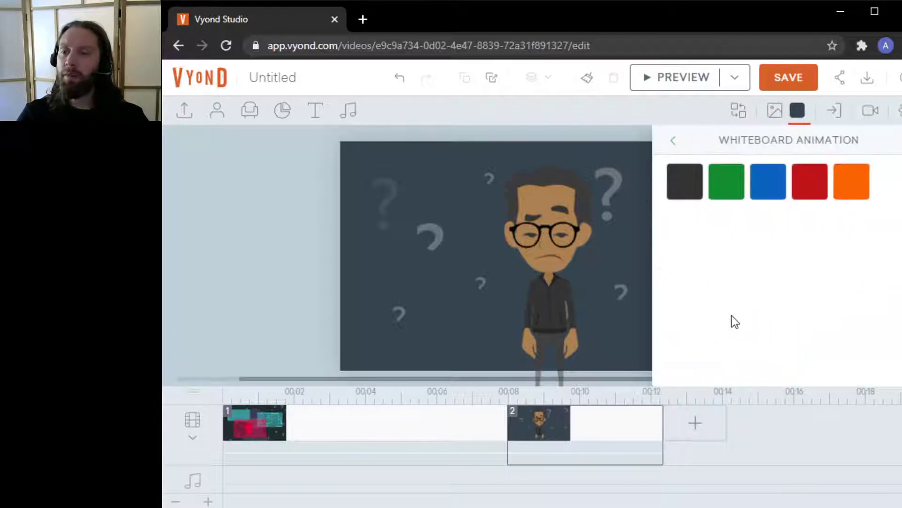
click(725, 191)
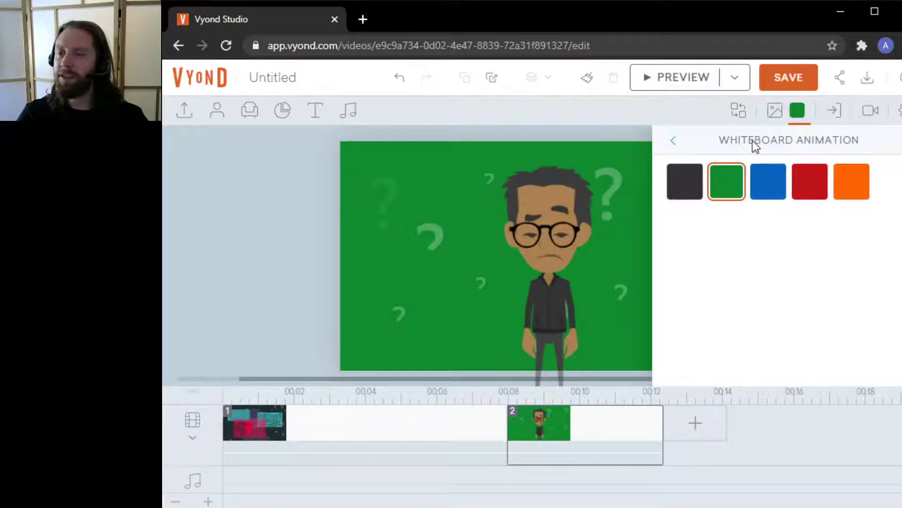
Set the background to the dark blue of the Business Friendly palette, after trying its lime green and turquoise
click(674, 143)
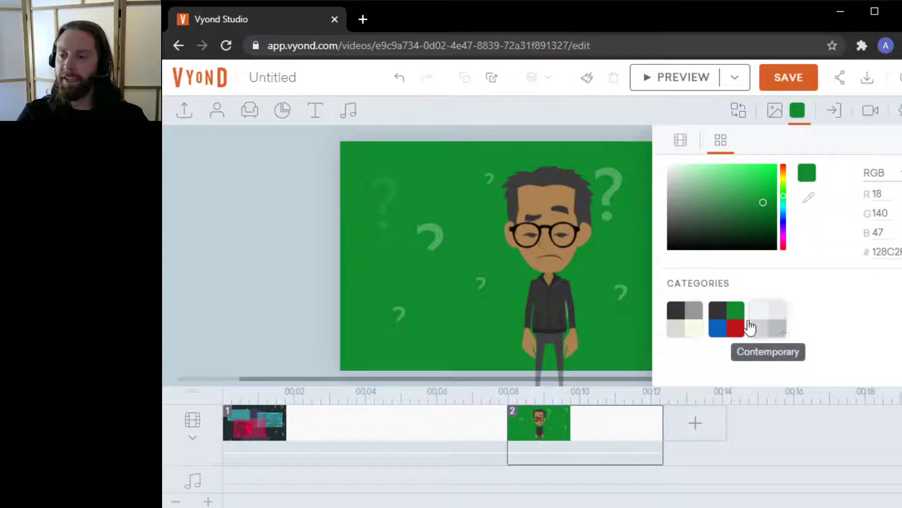
click(695, 321)
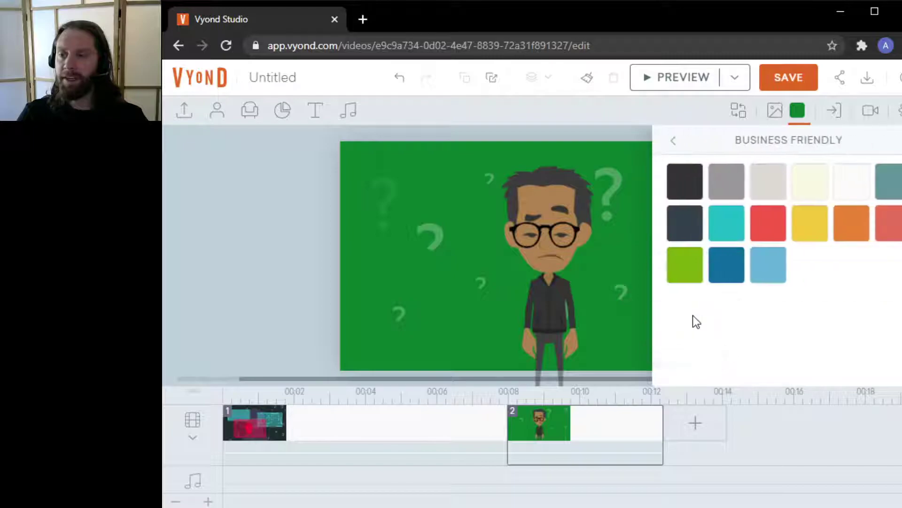
click(691, 270)
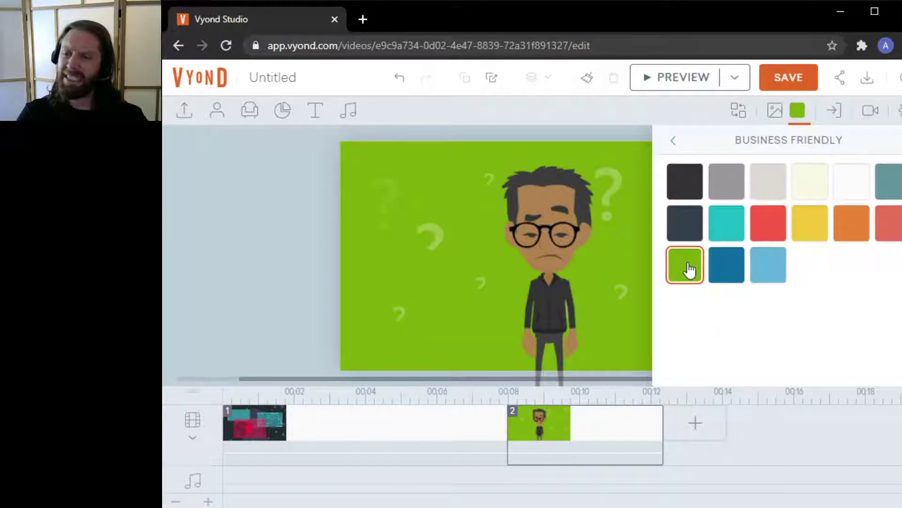
click(724, 267)
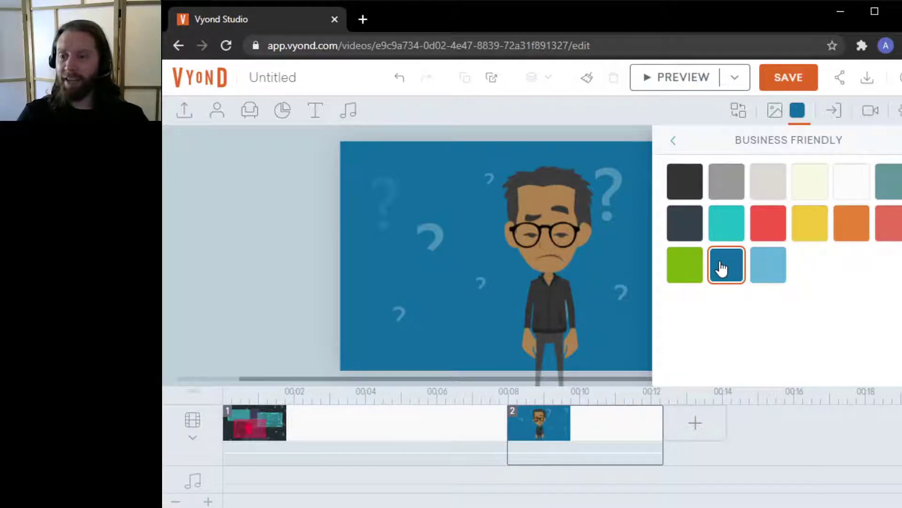
click(722, 227)
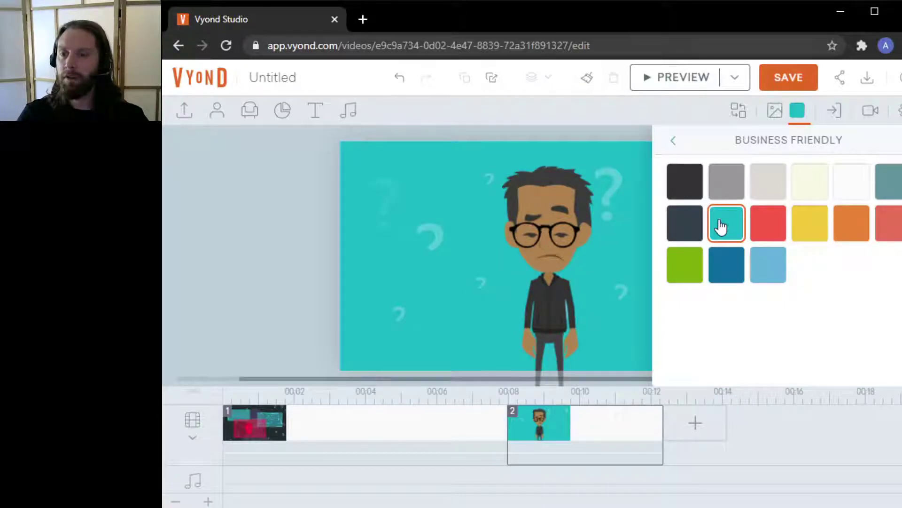
click(729, 276)
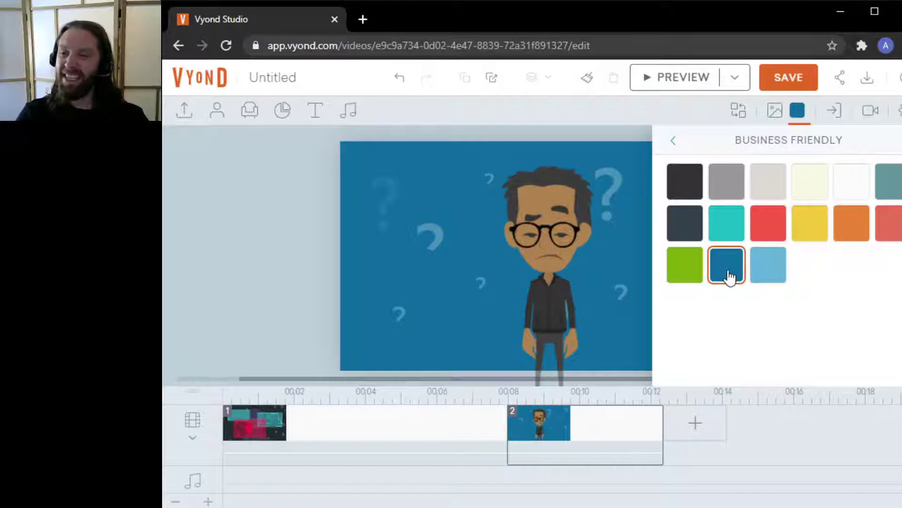
Fine-tune the background colour in the colour picker to RGB 44, 99, 171
click(673, 141)
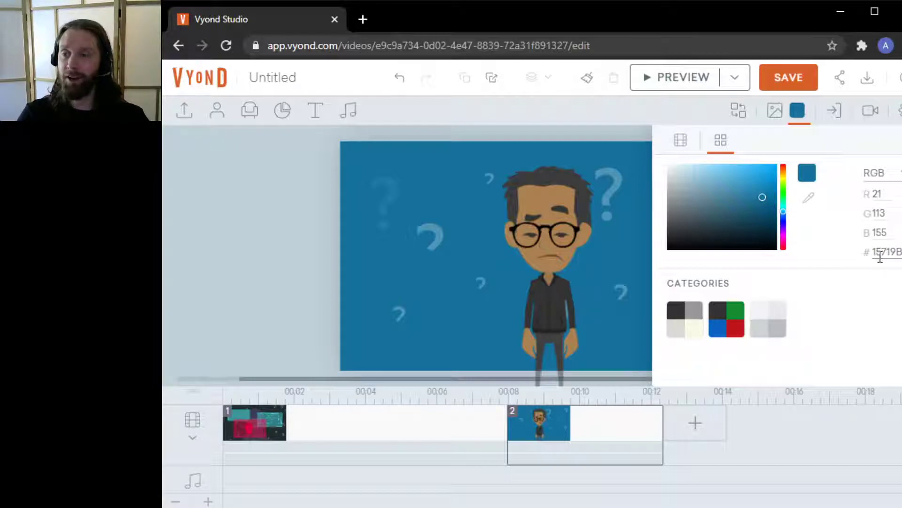
drag(764, 197, 779, 211)
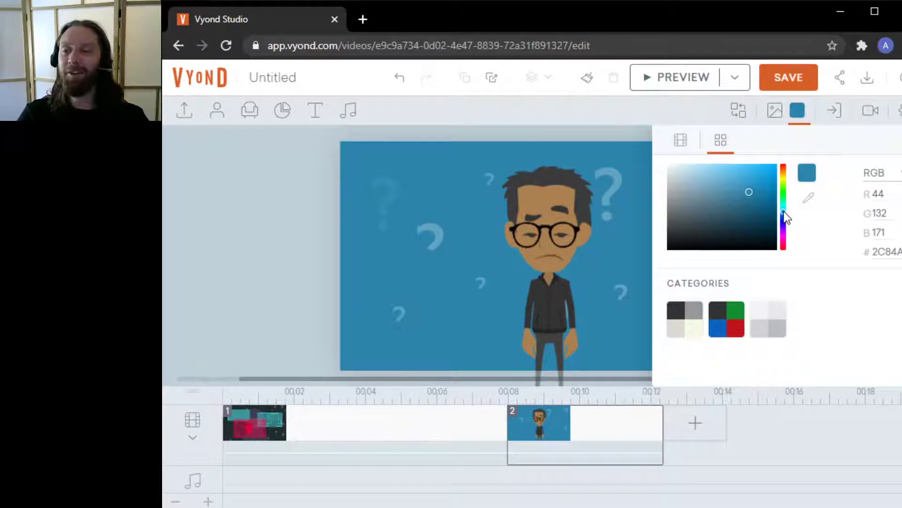
drag(784, 213, 780, 216)
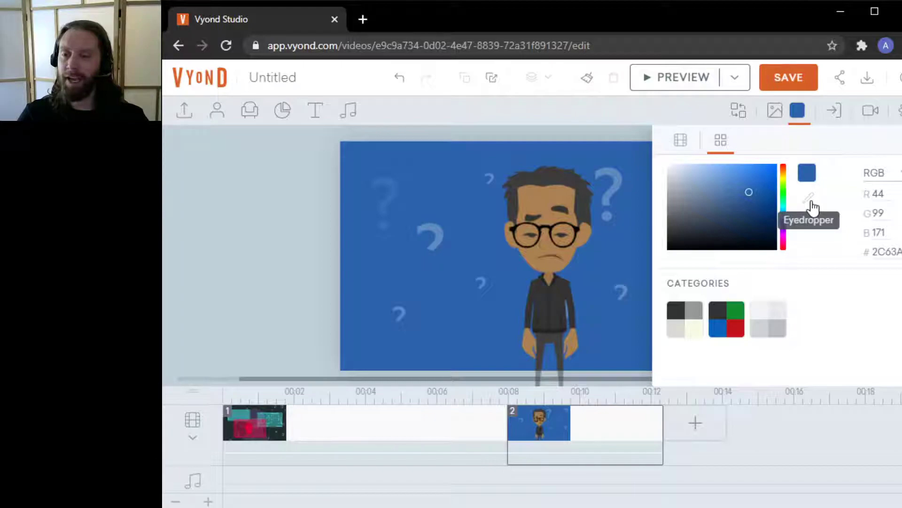
Lighten the background colour in the colour picker to RGB 78, 134, 209
drag(746, 193, 736, 177)
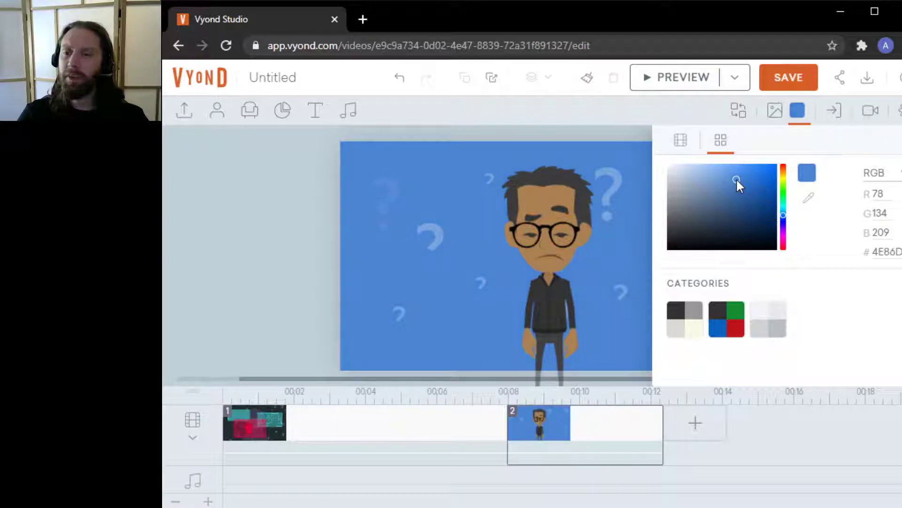
click(798, 113)
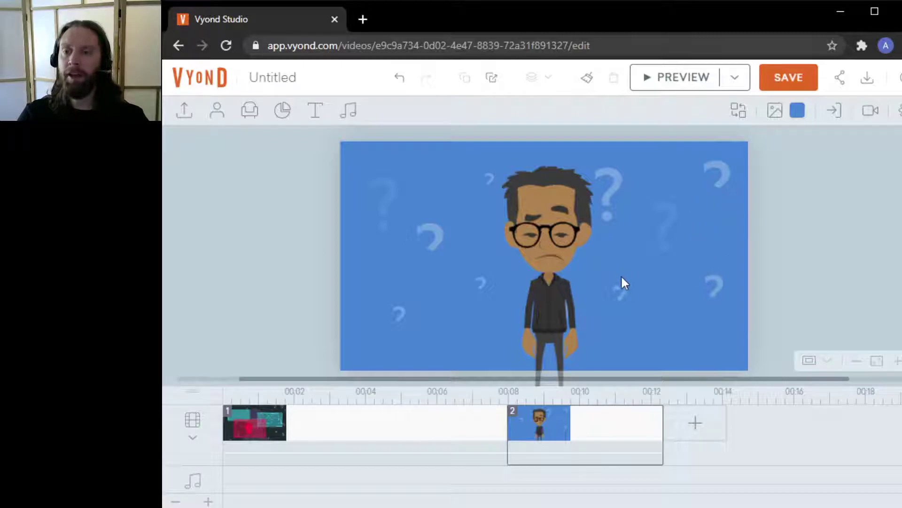
Preview the scene with the character on the new blue background
click(548, 278)
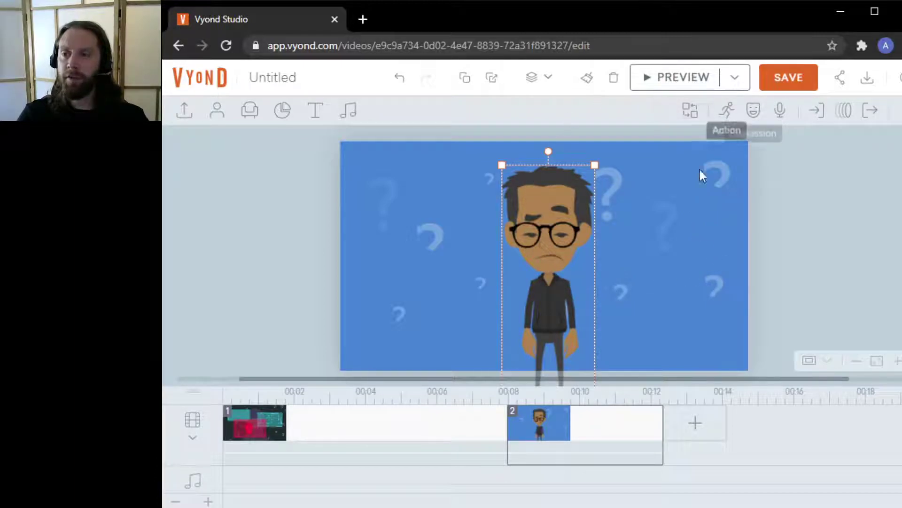
click(719, 237)
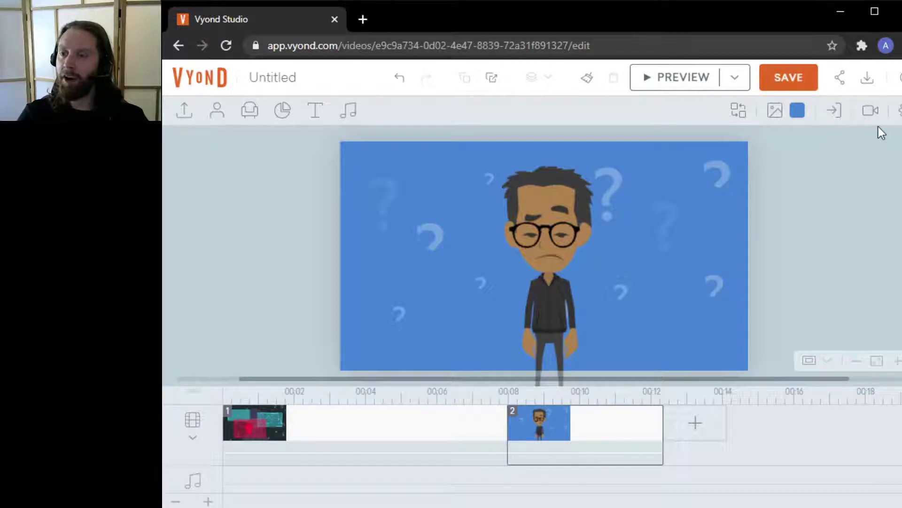
click(556, 235)
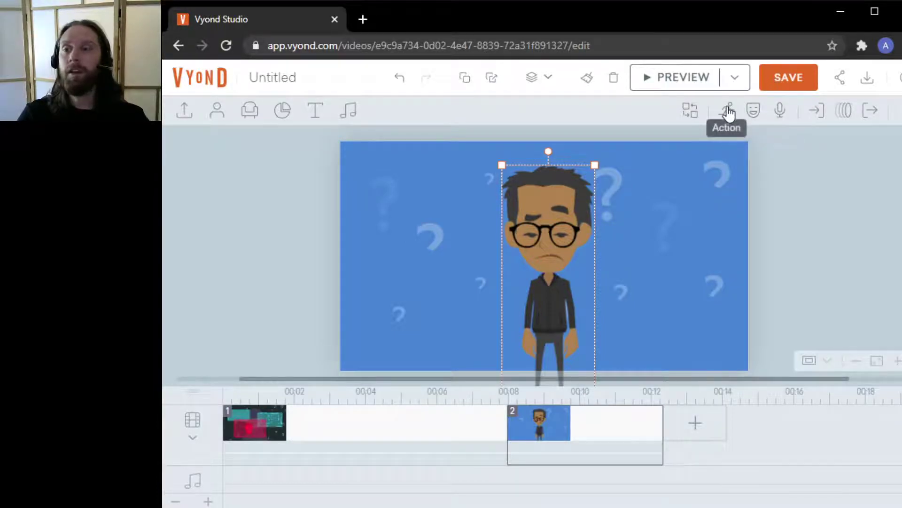
click(729, 113)
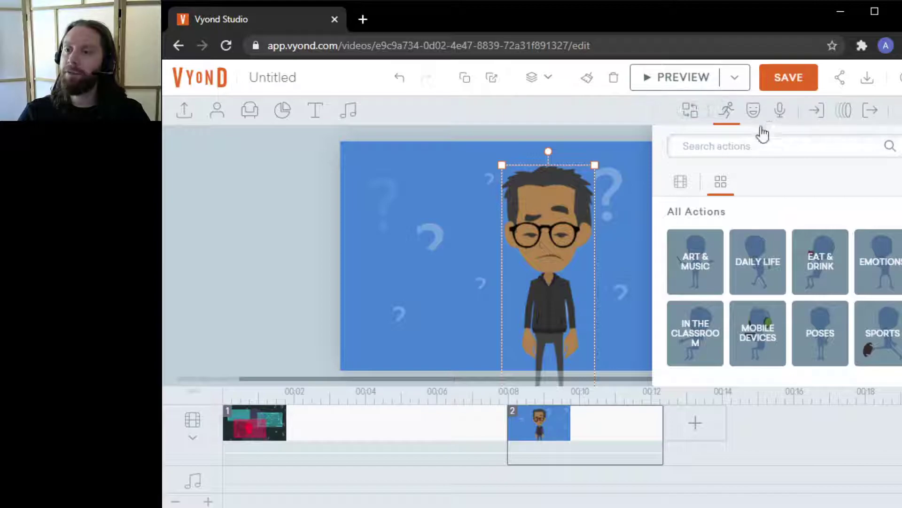
click(727, 121)
click(856, 228)
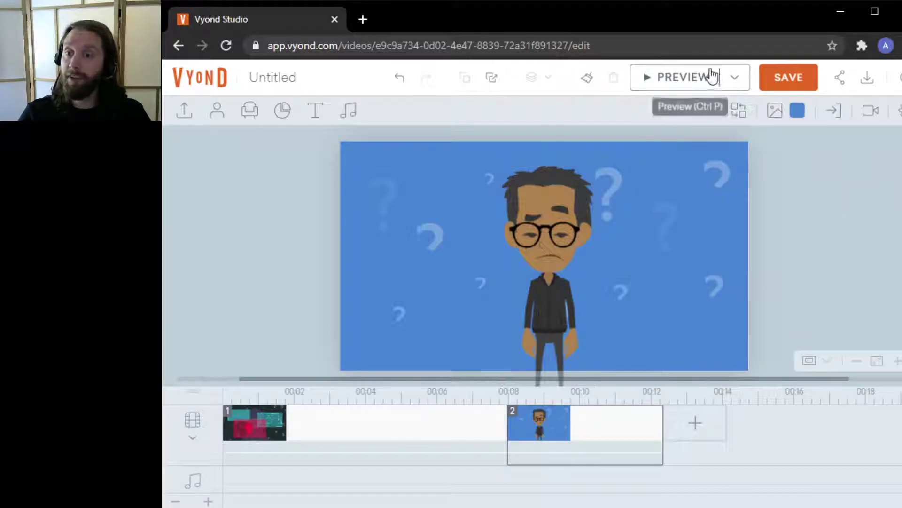
click(685, 78)
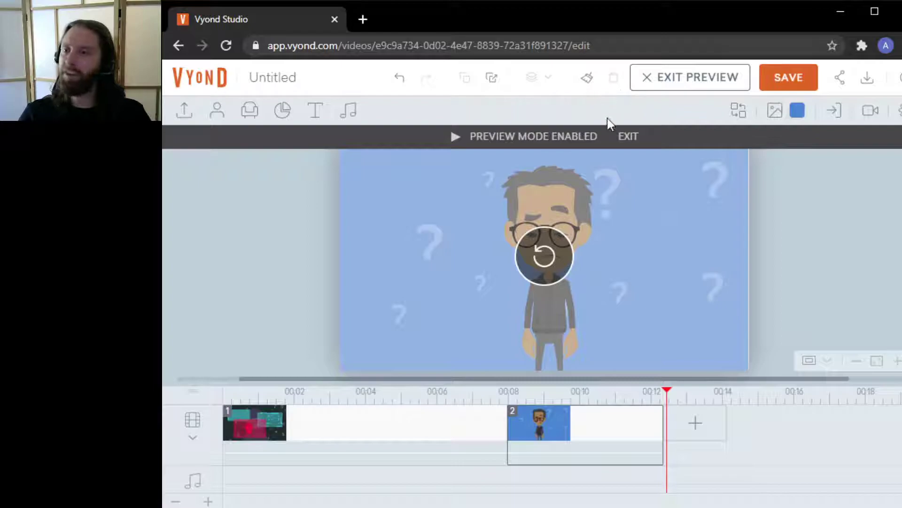
click(629, 138)
Apply the "hand on chin" action to the student character
click(559, 224)
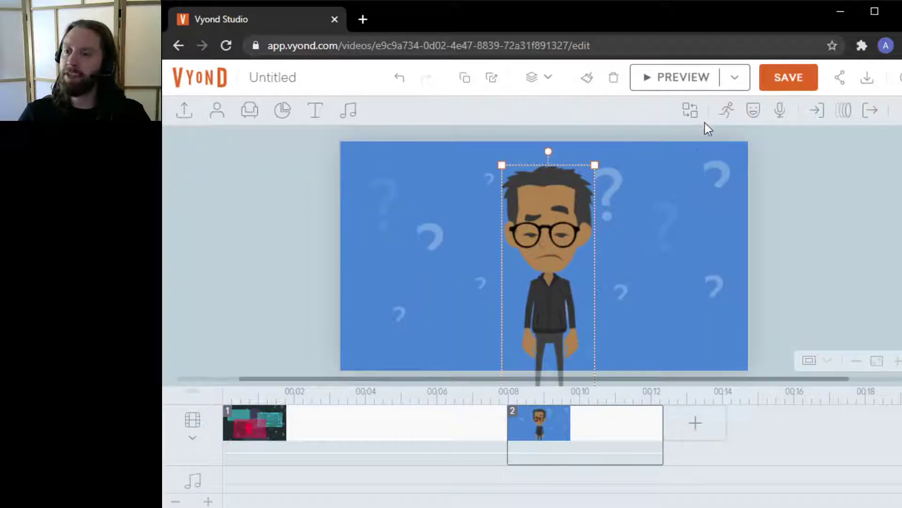
click(722, 111)
click(697, 148)
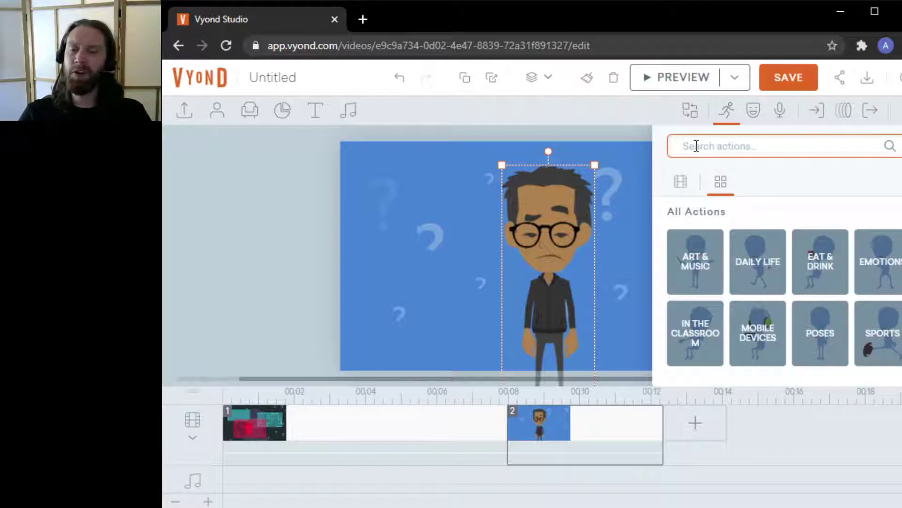
text(hand on chin)
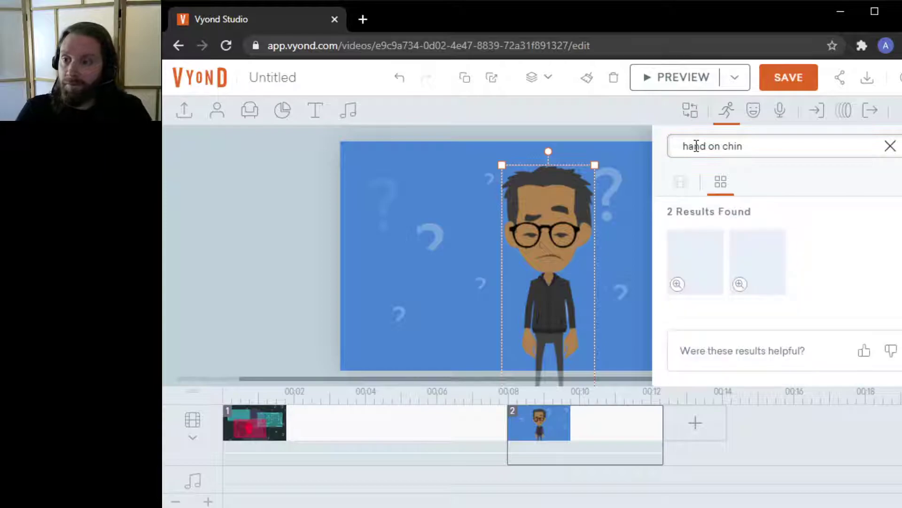
click(706, 263)
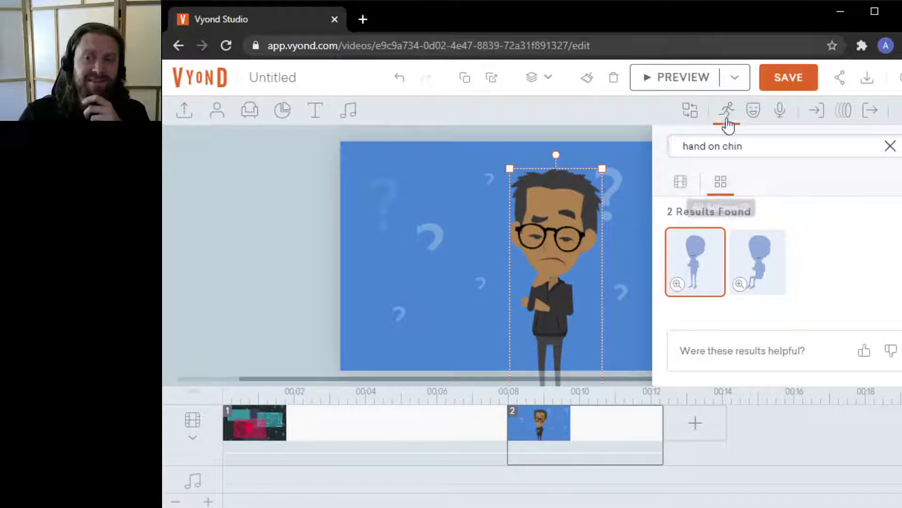
Set the character's expression to Sad, after trying Cry and Angry
click(727, 111)
click(762, 111)
click(790, 183)
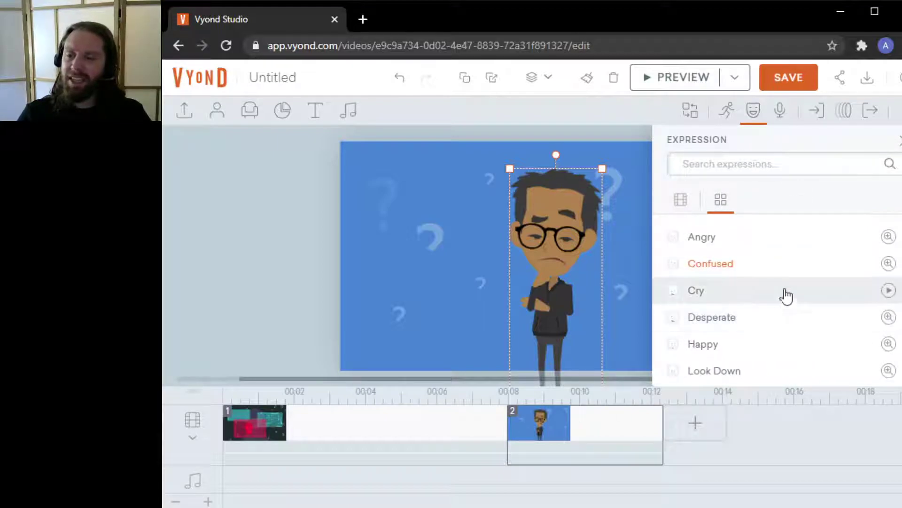
click(734, 294)
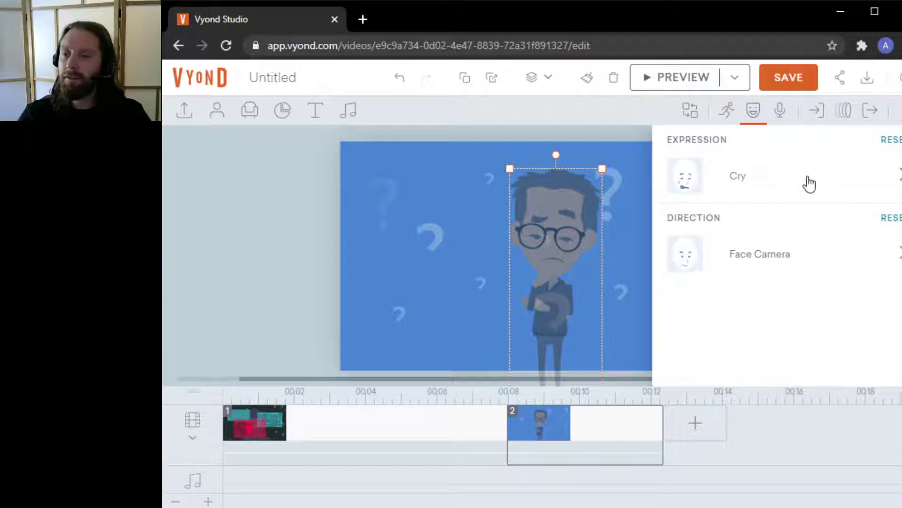
click(753, 111)
click(848, 227)
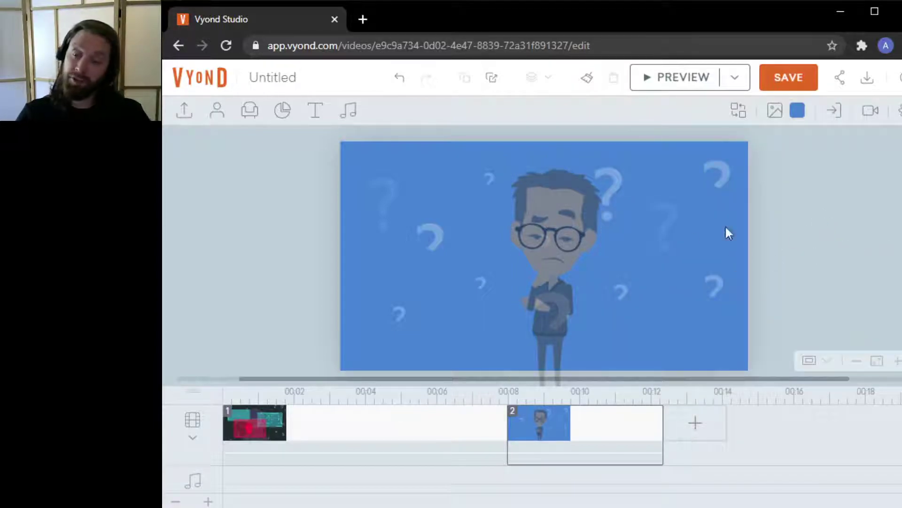
click(537, 245)
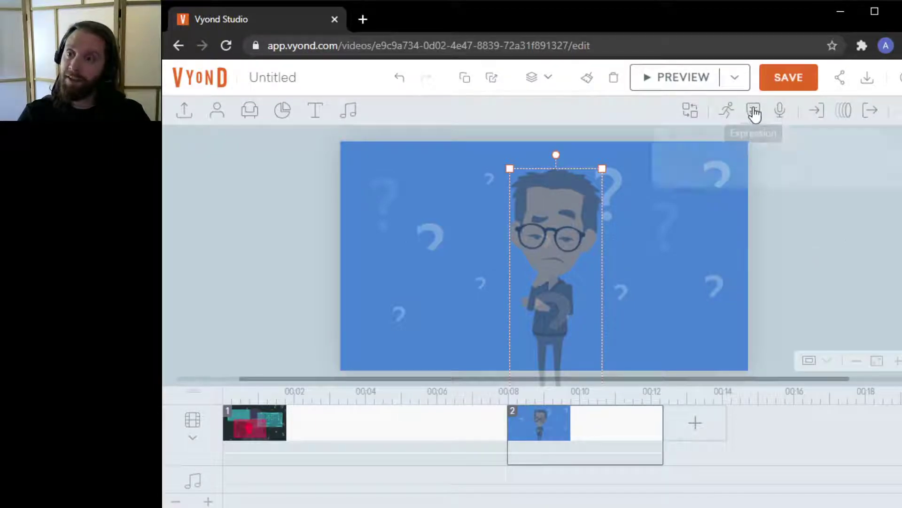
click(754, 112)
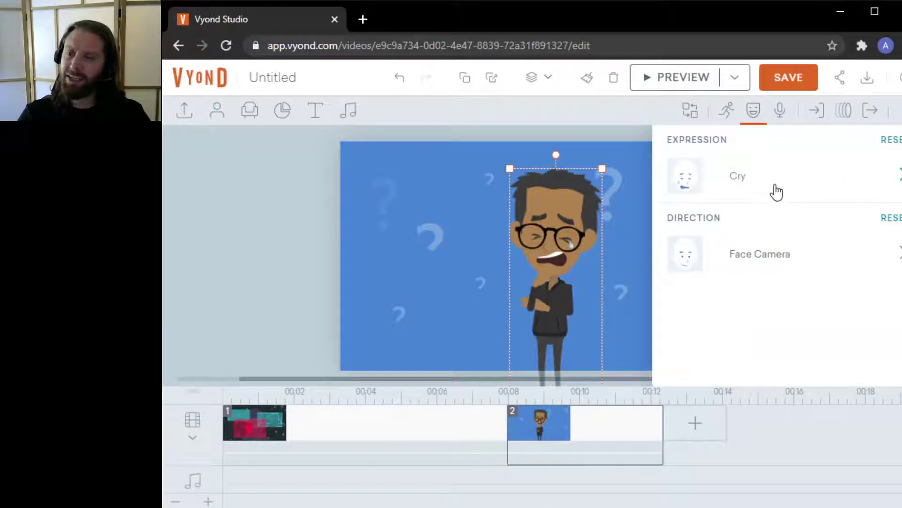
click(777, 192)
click(793, 243)
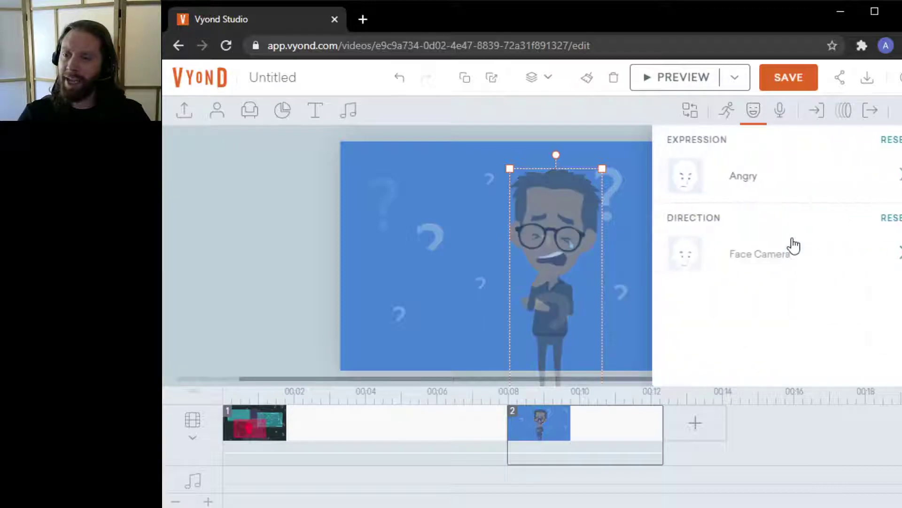
click(783, 189)
scroll(812, 239, down, 3)
click(769, 288)
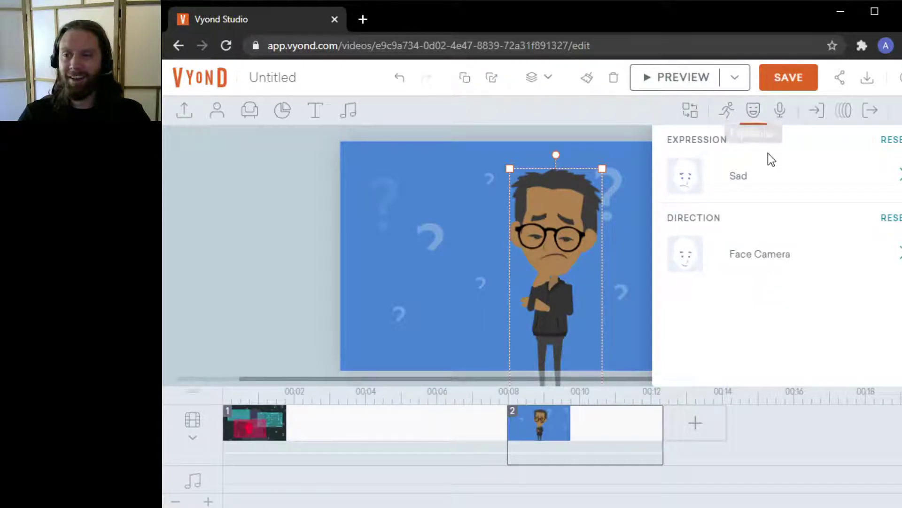
Change the character's facing direction from Face Camera to Left
click(773, 264)
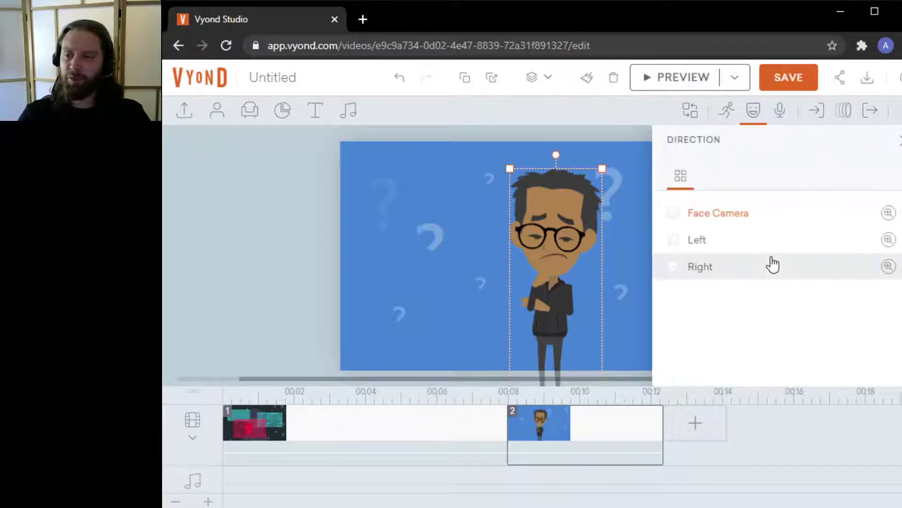
click(735, 246)
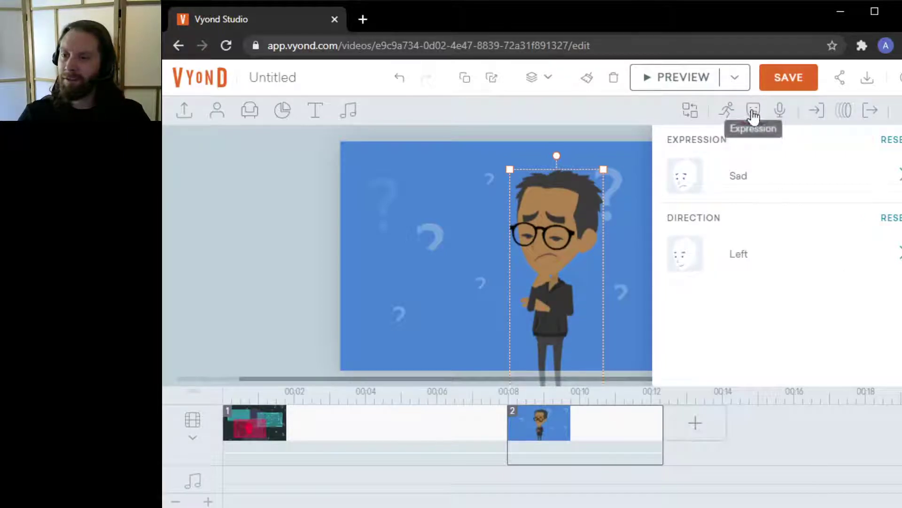
click(753, 111)
click(863, 249)
Preview the video and shorten scene 2 so it lasts about 3 seconds
click(683, 79)
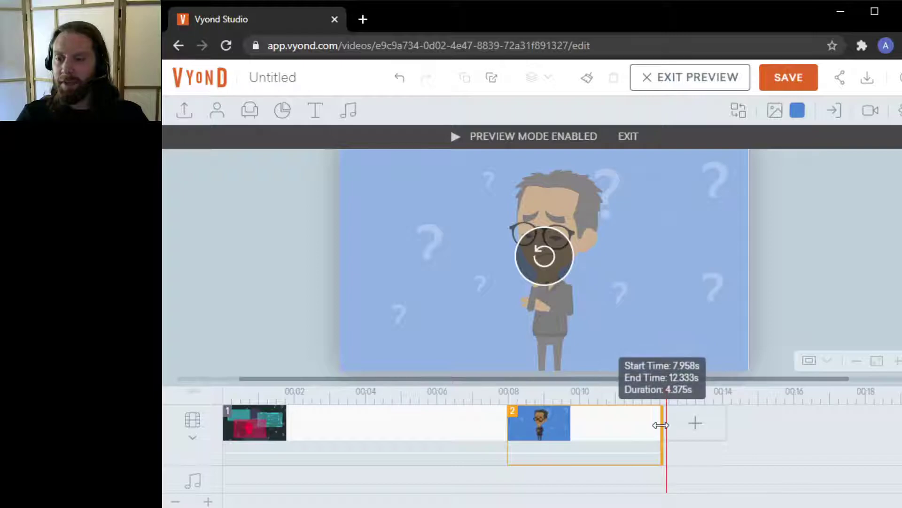
drag(661, 425, 611, 433)
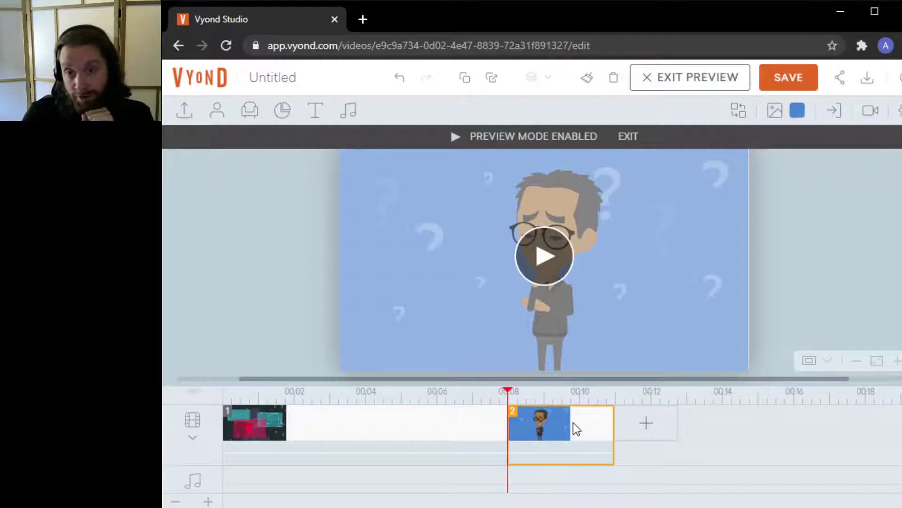
click(869, 206)
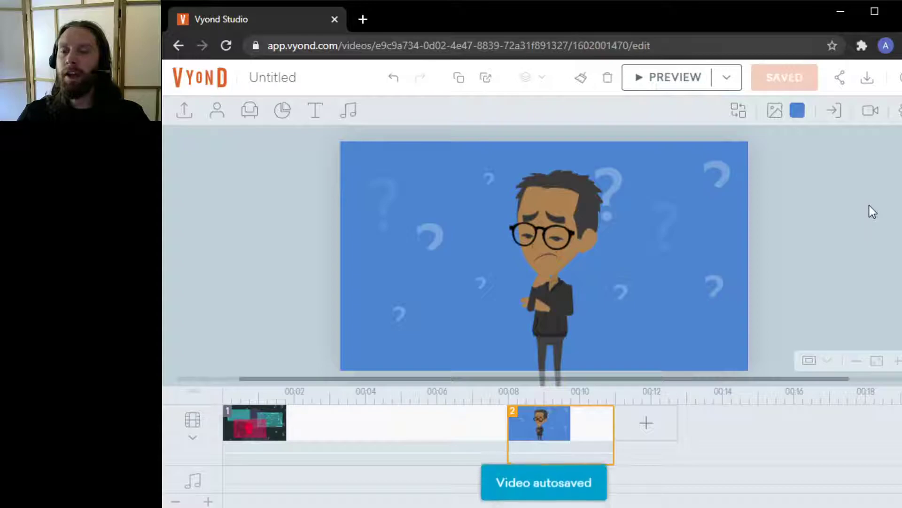
Start adding a new scene from a template and search the templates for police
click(647, 424)
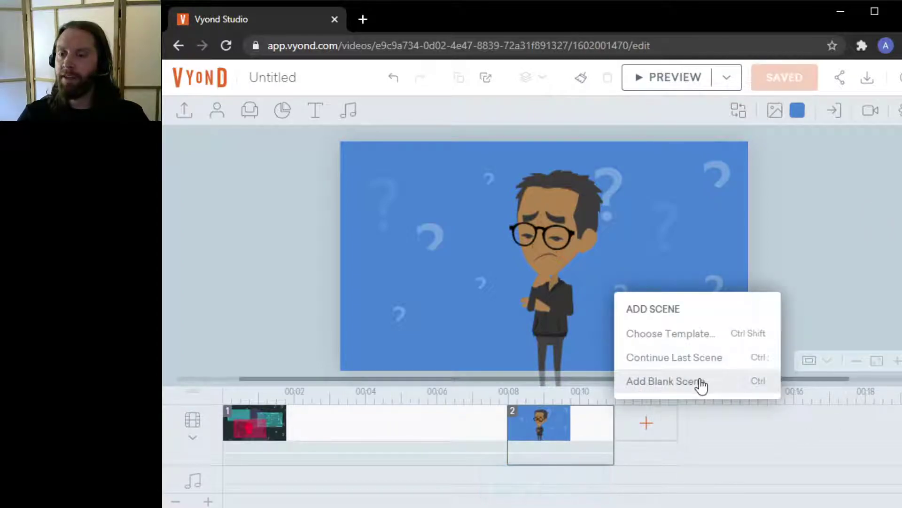
click(689, 335)
double_click(305, 217)
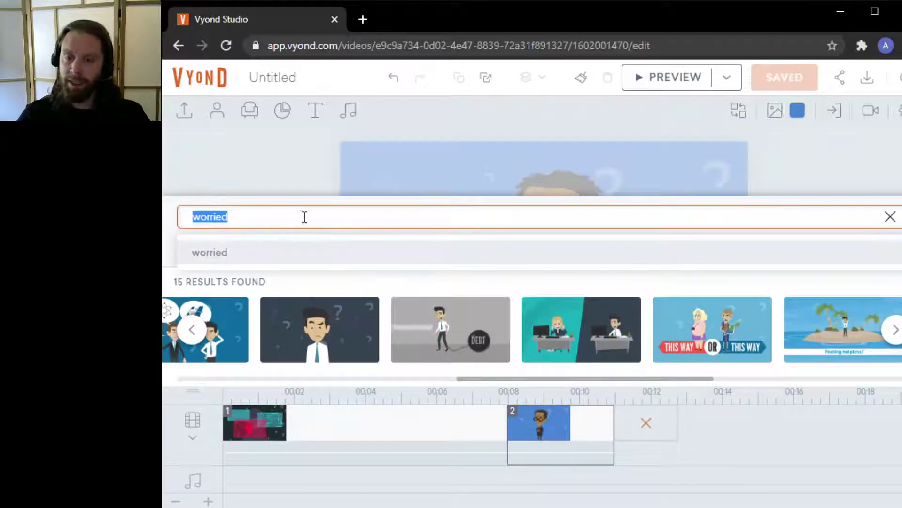
text(police)
key(Return)
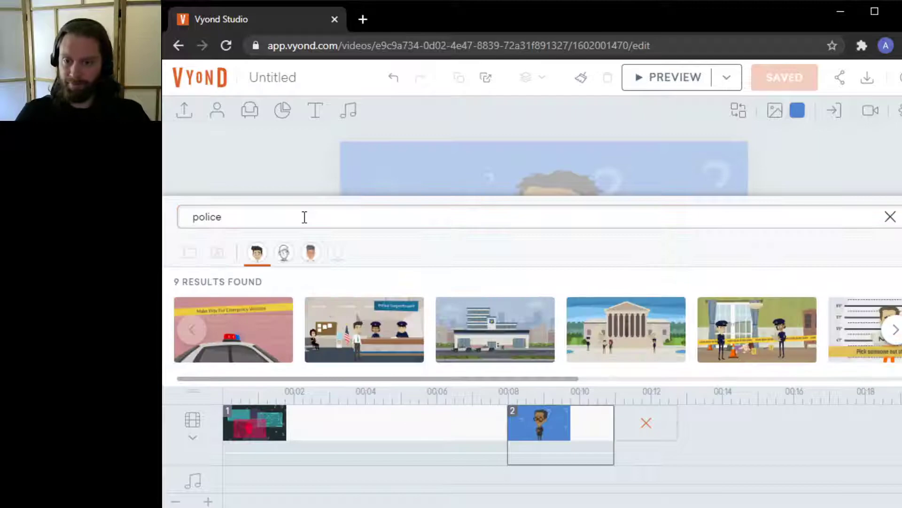
drag(491, 378, 399, 395)
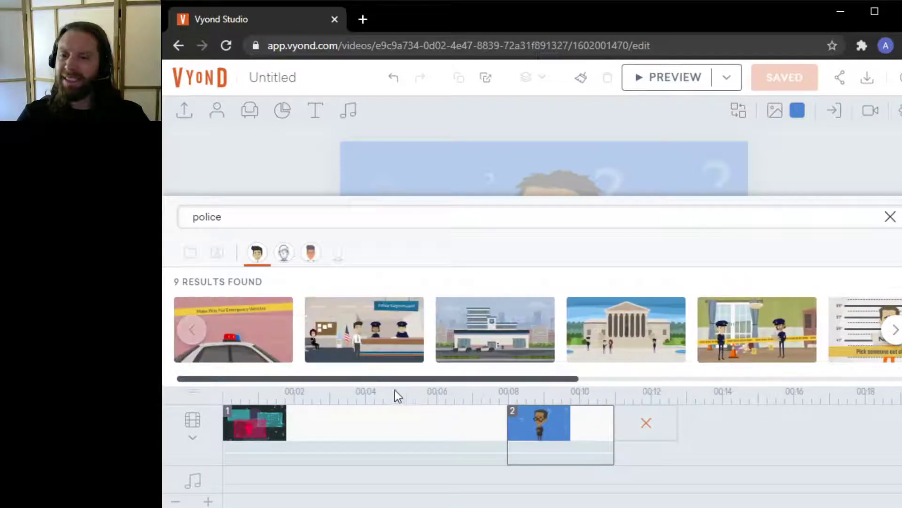
Search the templates for "phonecall", then for "phone call"
click(258, 220)
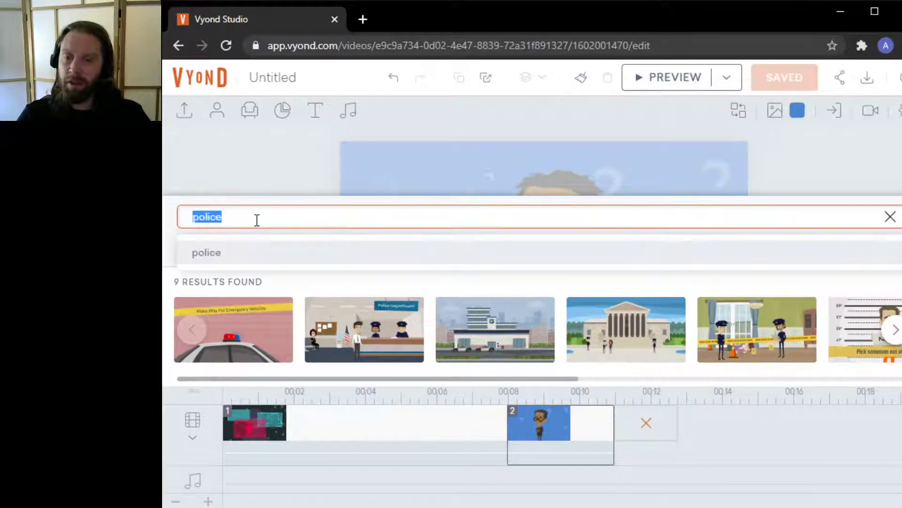
text(ph)
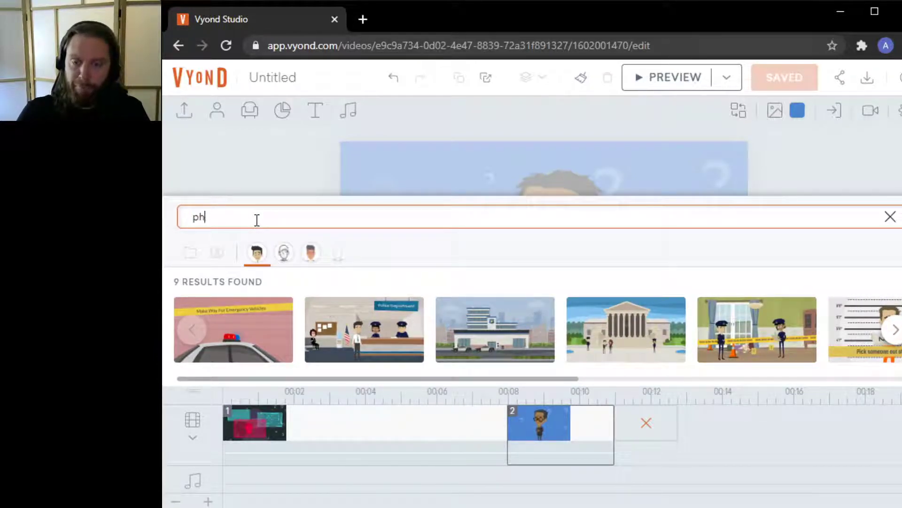
text(onecall)
key(Return)
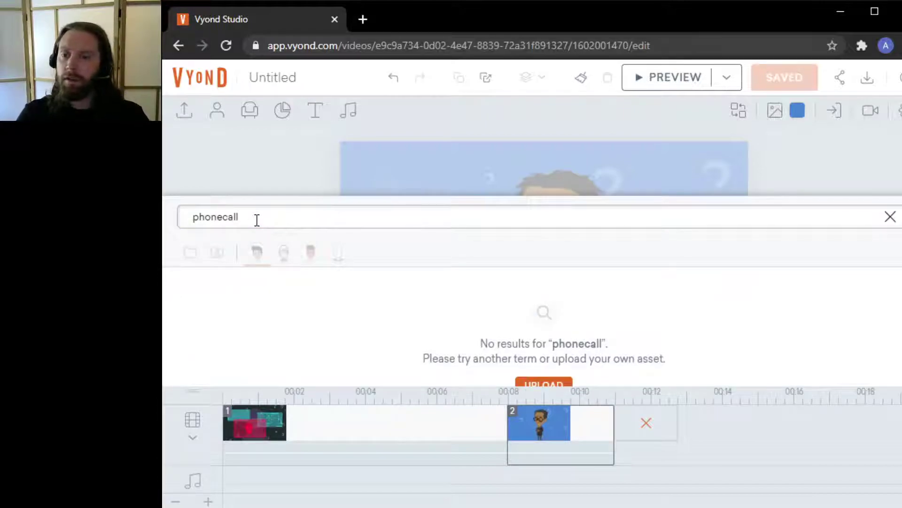
click(257, 220)
key(BackSpace)
text(phone call)
key(Return)
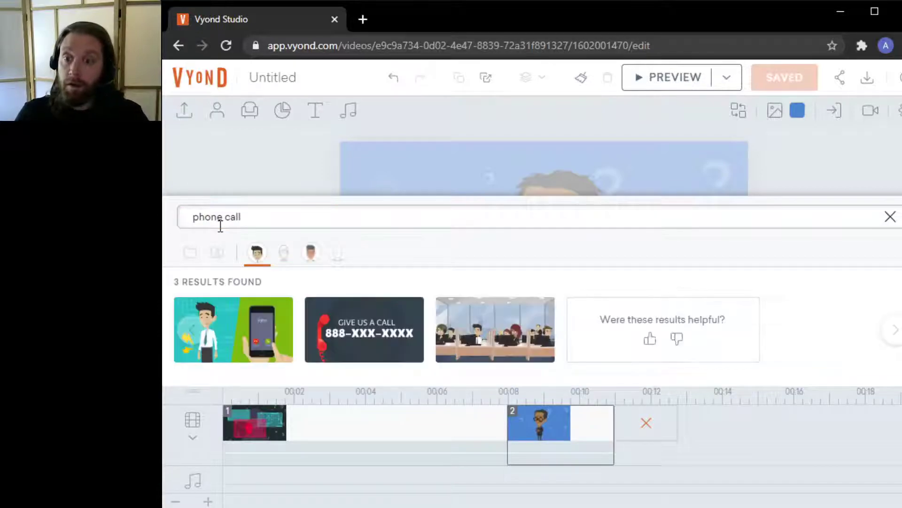
Search the templates for "phone" and add the Crime - Phone Scam template as scene 3
click(248, 218)
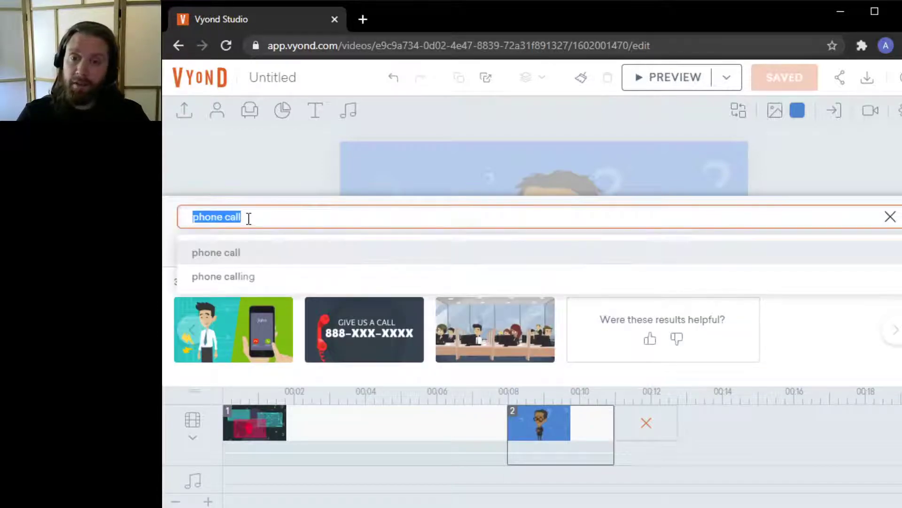
text(phone)
key(Return)
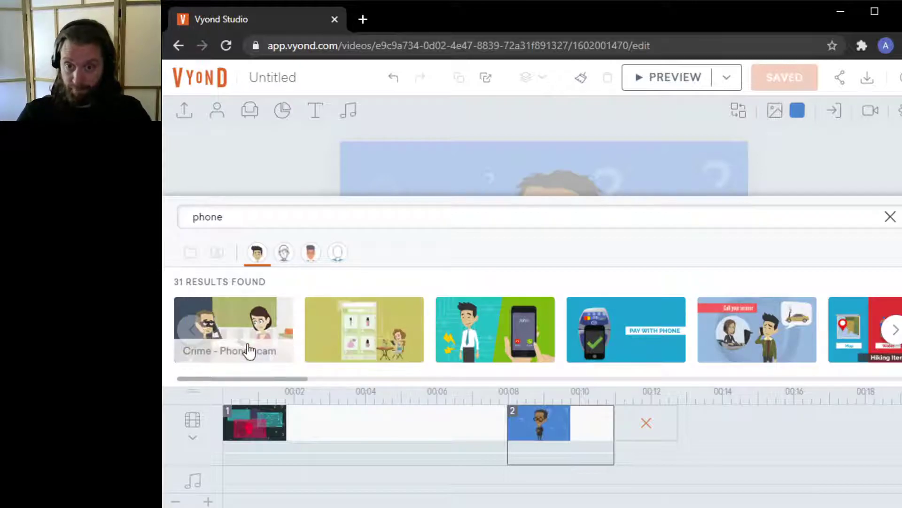
click(243, 330)
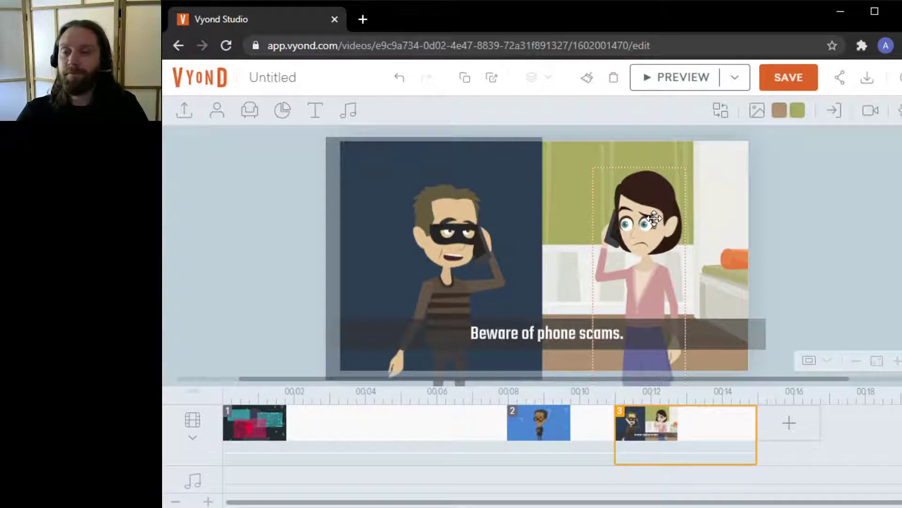
Delete the "Beware of phone scams." caption from scene 3
click(745, 333)
key(Delete)
click(598, 332)
key(Delete)
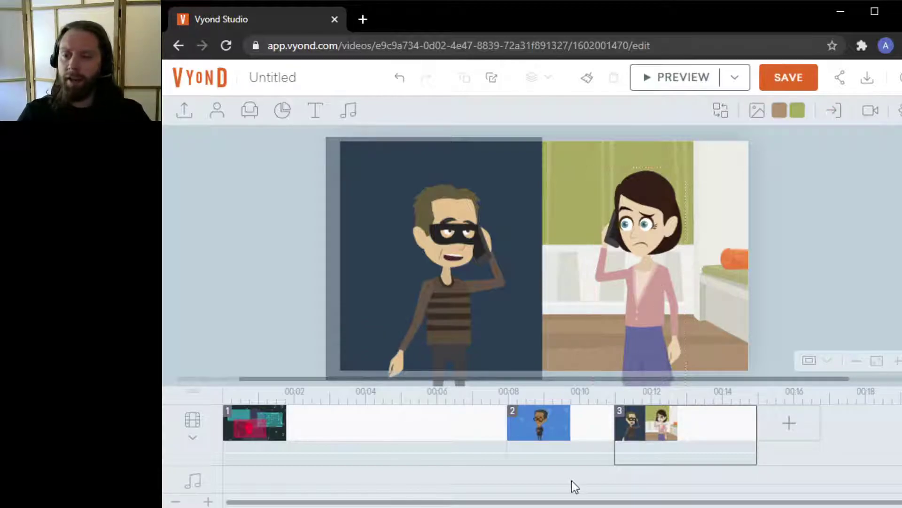
Replace the woman in scene 3 with the student character wearing glasses
click(555, 428)
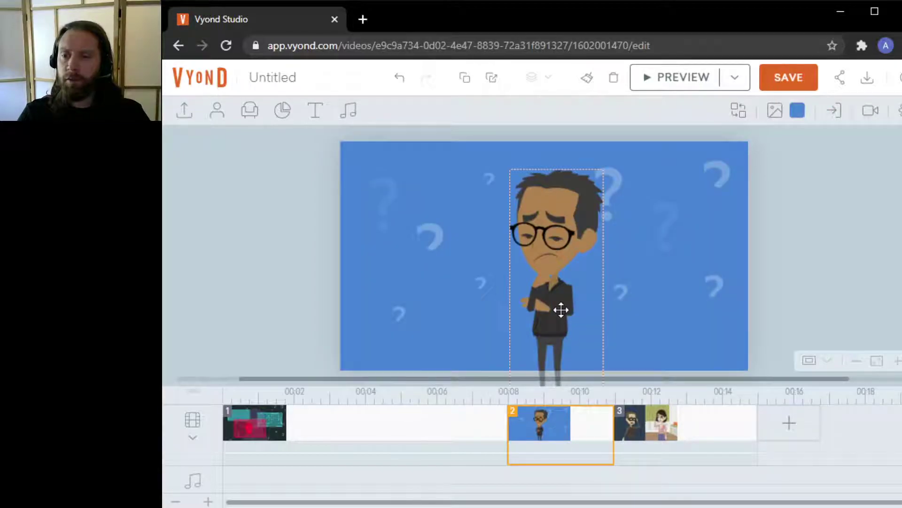
click(685, 437)
right_click(655, 296)
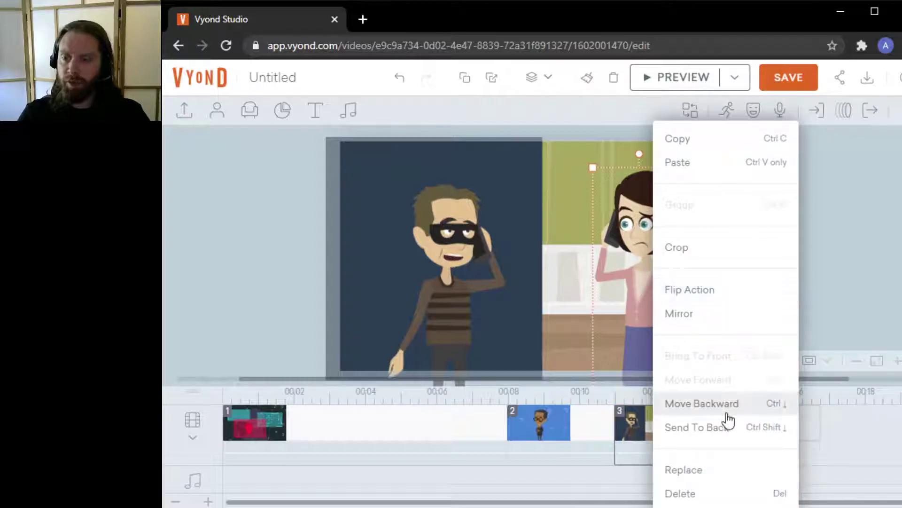
click(718, 471)
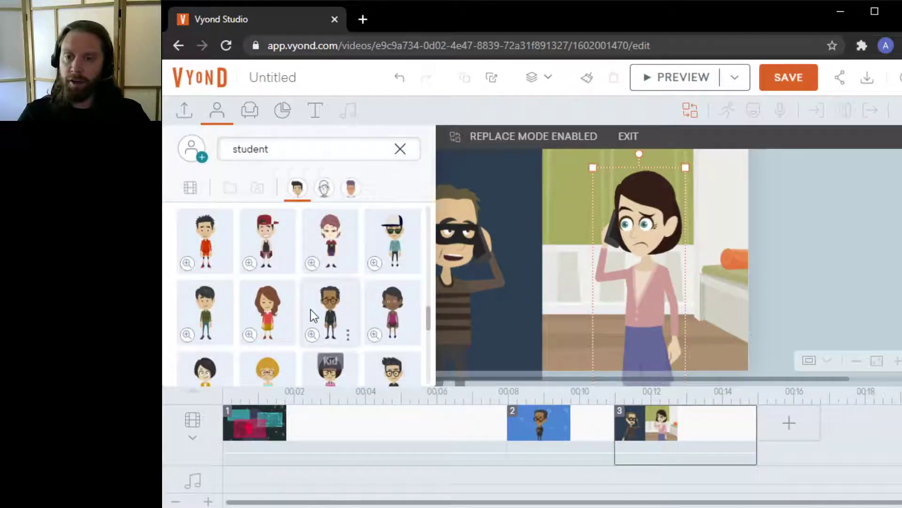
click(323, 303)
click(801, 210)
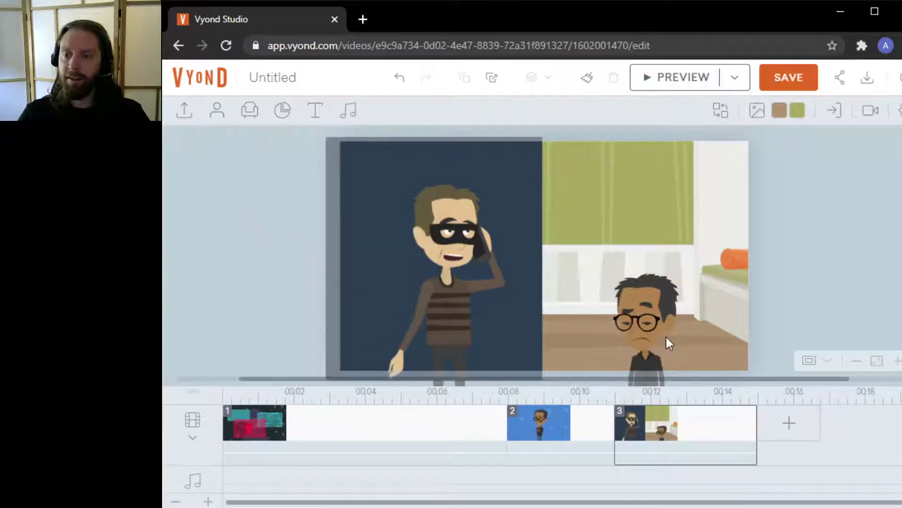
Move the new character up and enlarge it to fill the right-hand panel
drag(641, 321, 641, 258)
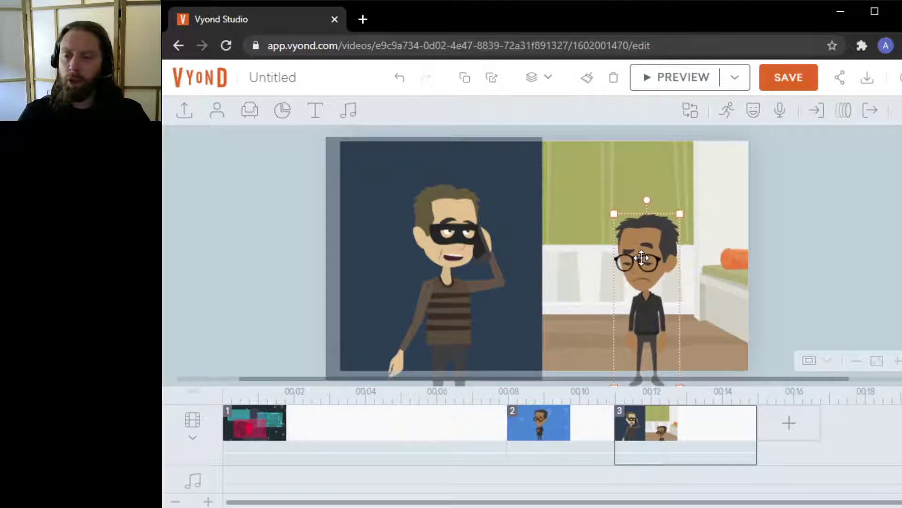
click(788, 197)
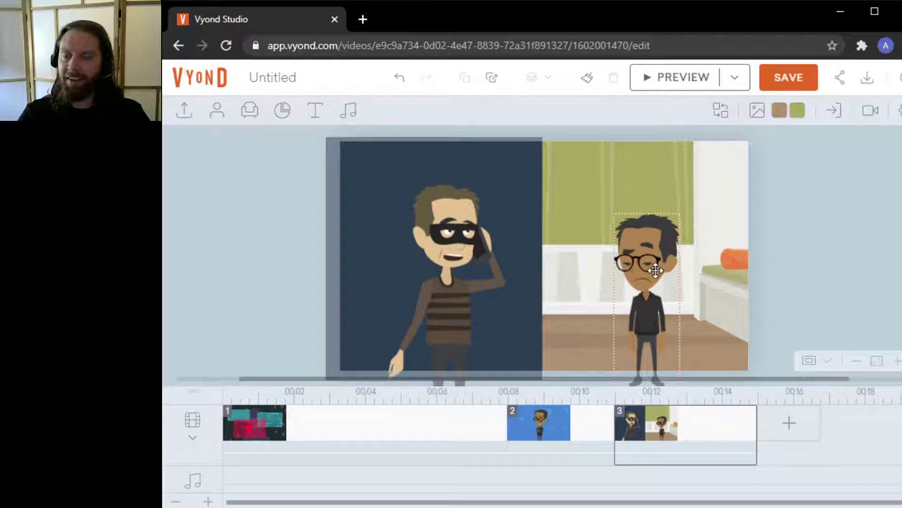
click(647, 309)
mouse_move(613, 213)
mouse_down()
mouse_move(584, 185)
mouse_move(600, 178)
mouse_move(610, 197)
mouse_up()
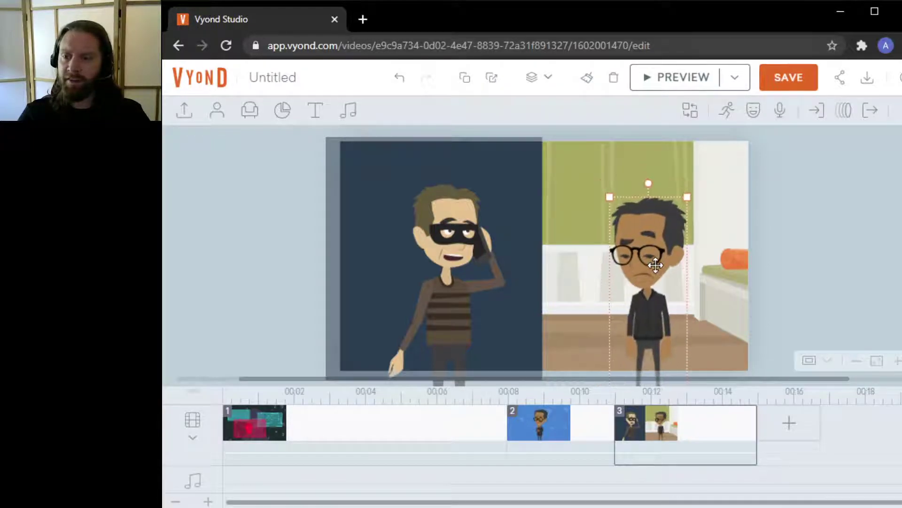
drag(655, 265, 655, 278)
mouse_move(690, 209)
mouse_down()
mouse_move(699, 177)
mouse_move(684, 212)
mouse_up()
drag(651, 246, 660, 230)
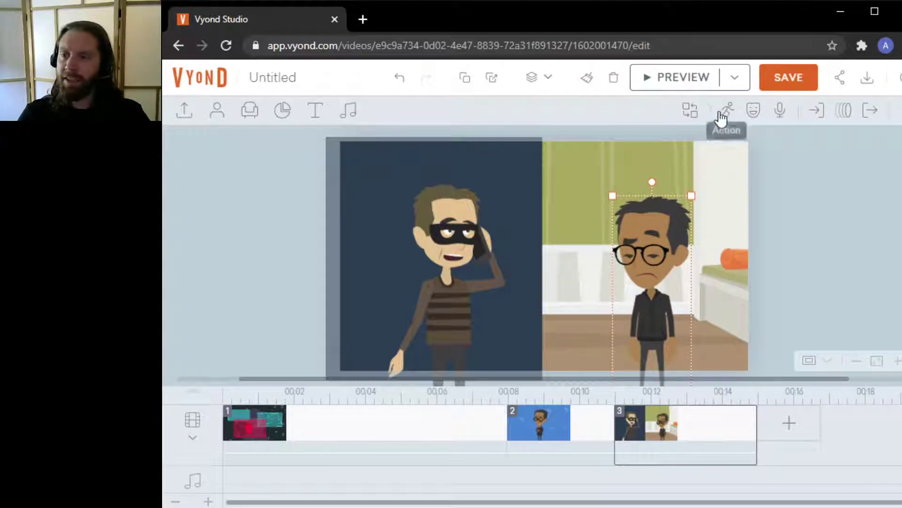
Search the actions for "phone" and give the character a phone-call action
click(720, 115)
triple_click(718, 147)
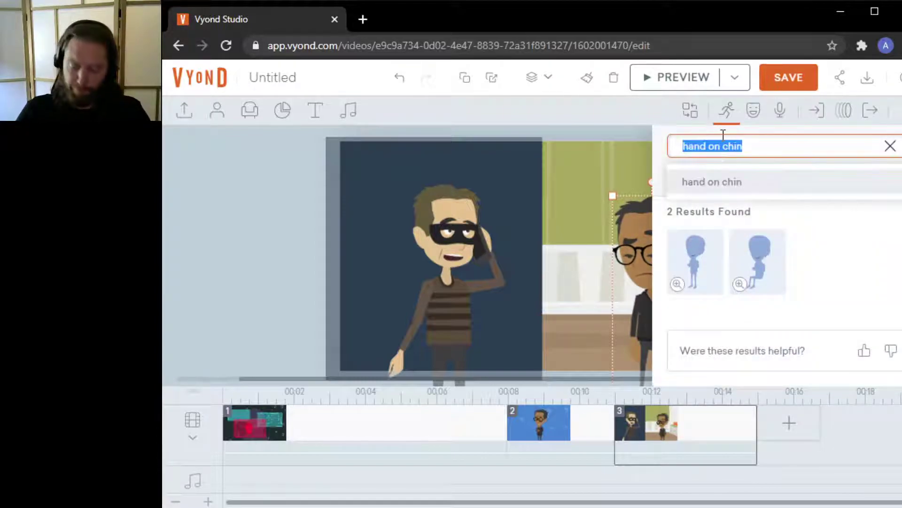
text(phone)
key(Return)
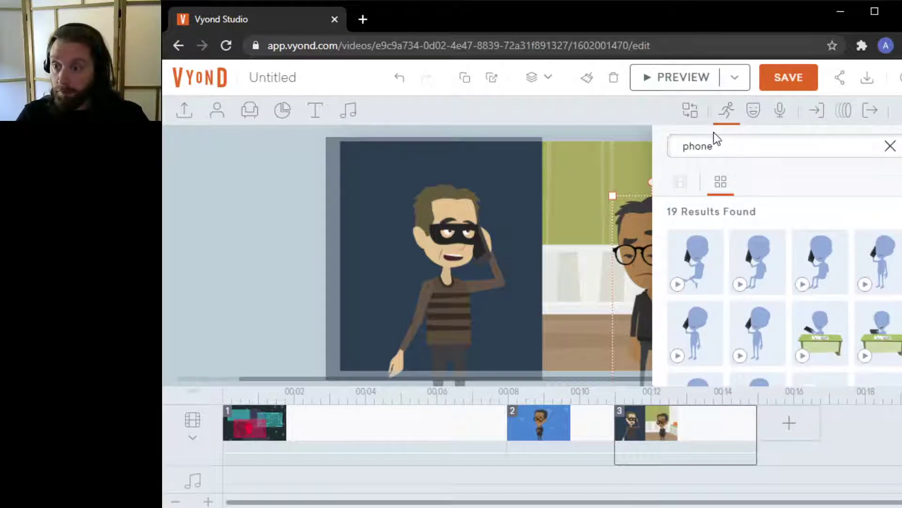
click(754, 326)
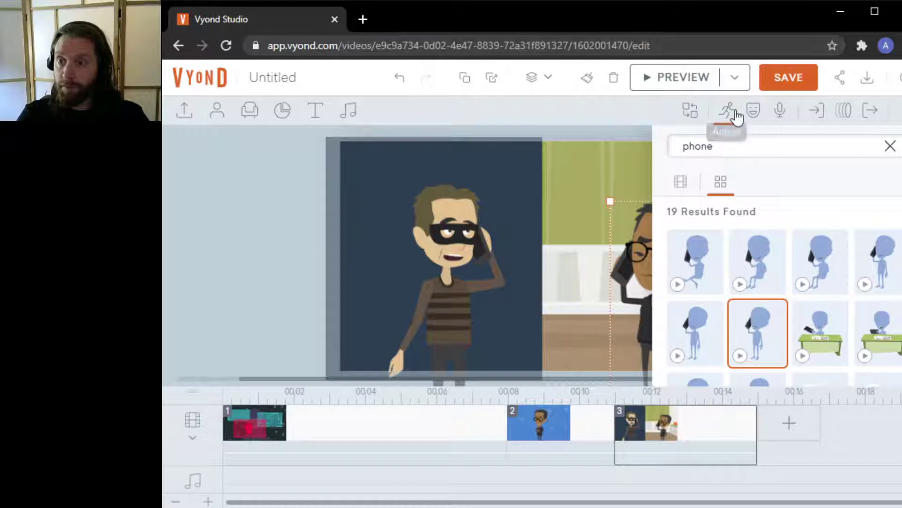
click(728, 111)
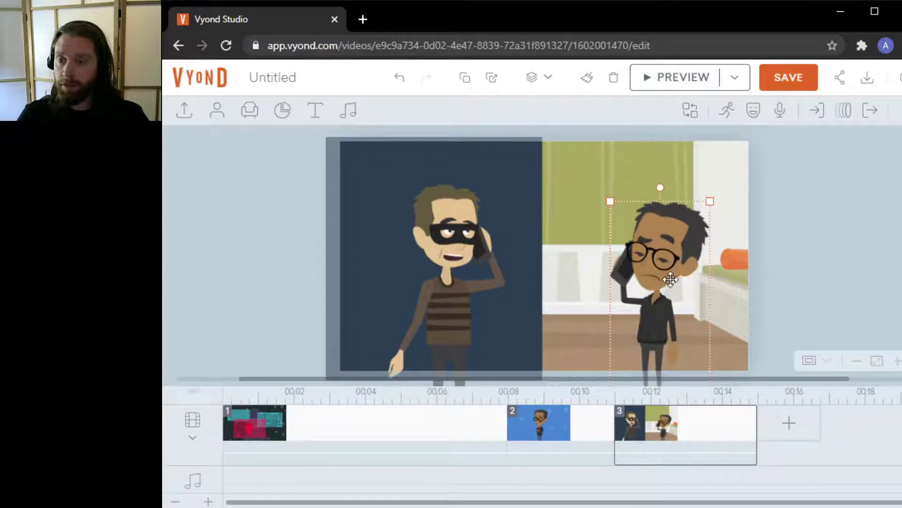
Replace the masked burglar with a policewoman character found by searching the characters for "police"
click(459, 289)
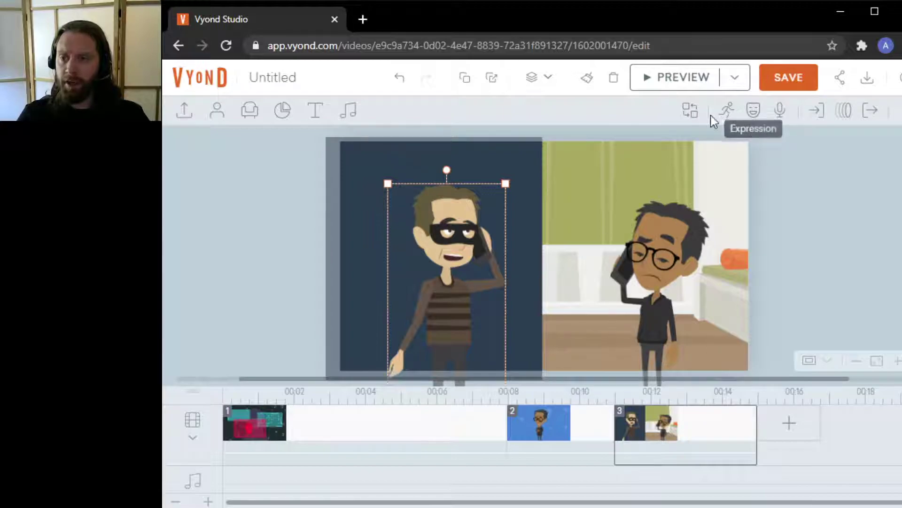
click(317, 431)
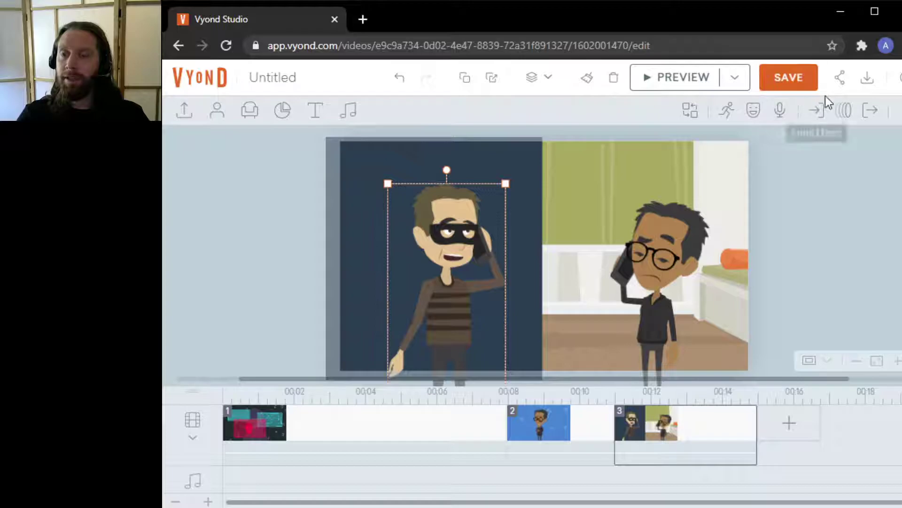
right_click(468, 262)
click(443, 305)
right_click(443, 304)
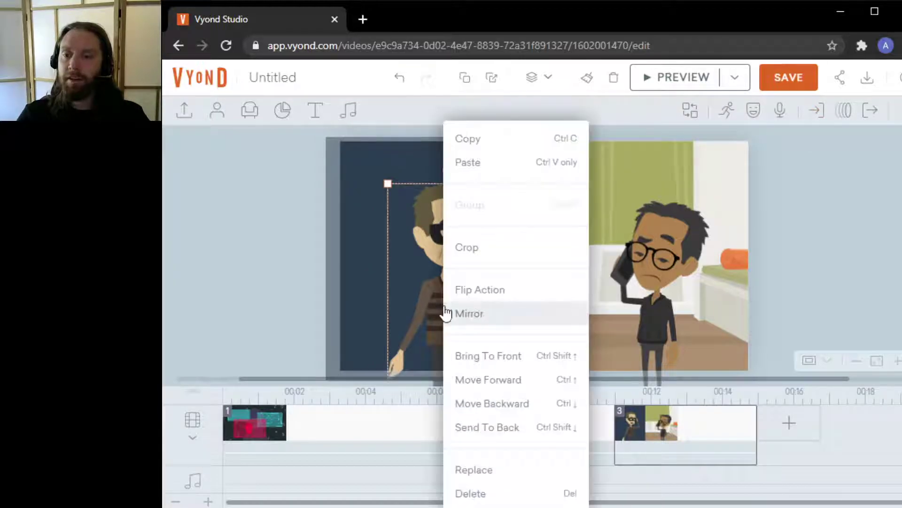
click(541, 479)
click(300, 144)
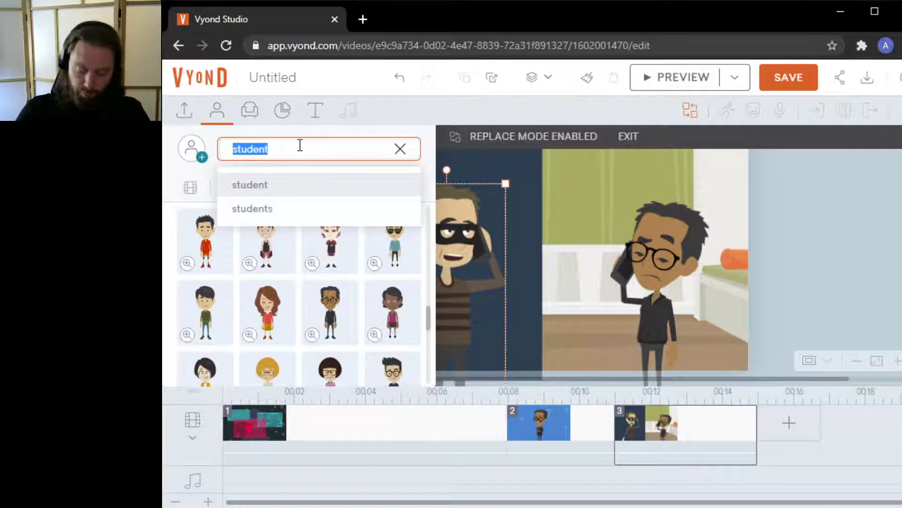
text(police)
key(Return)
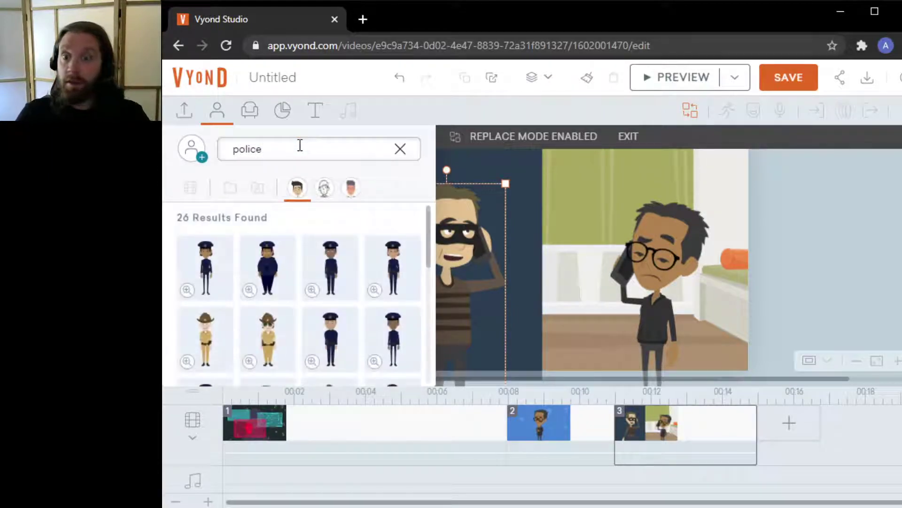
click(192, 275)
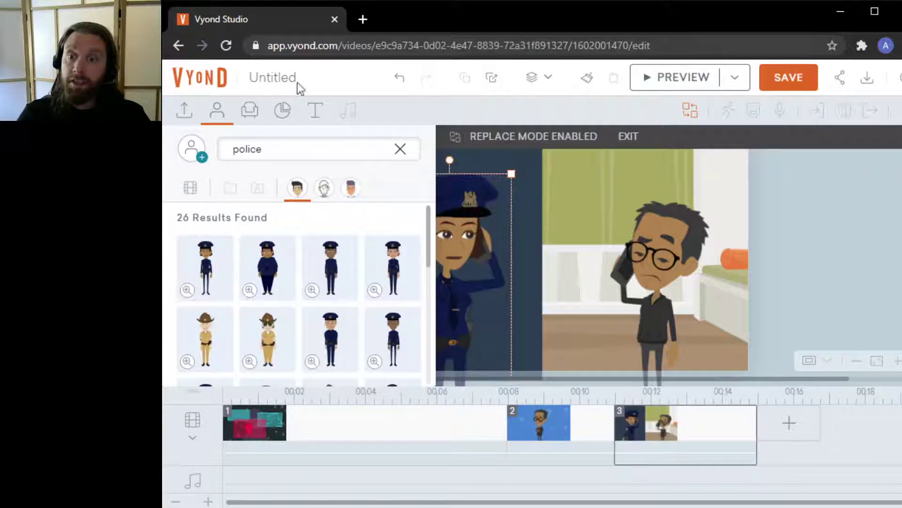
click(217, 111)
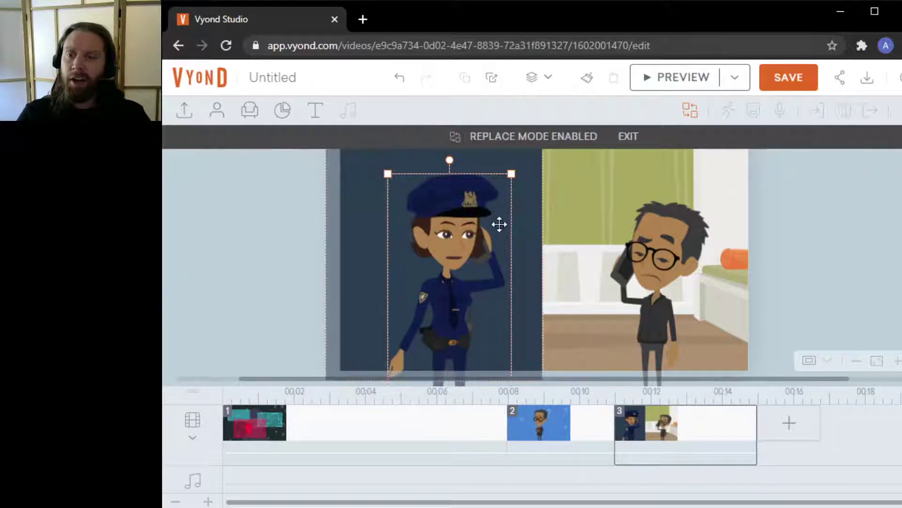
Recolour the left panel background behind the policewoman to a red of about RGB 193, 86, 73
click(528, 167)
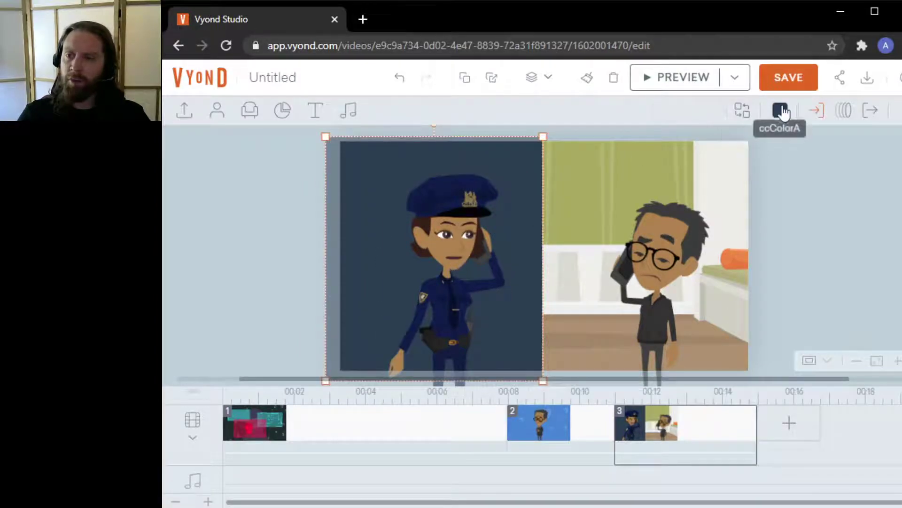
click(782, 112)
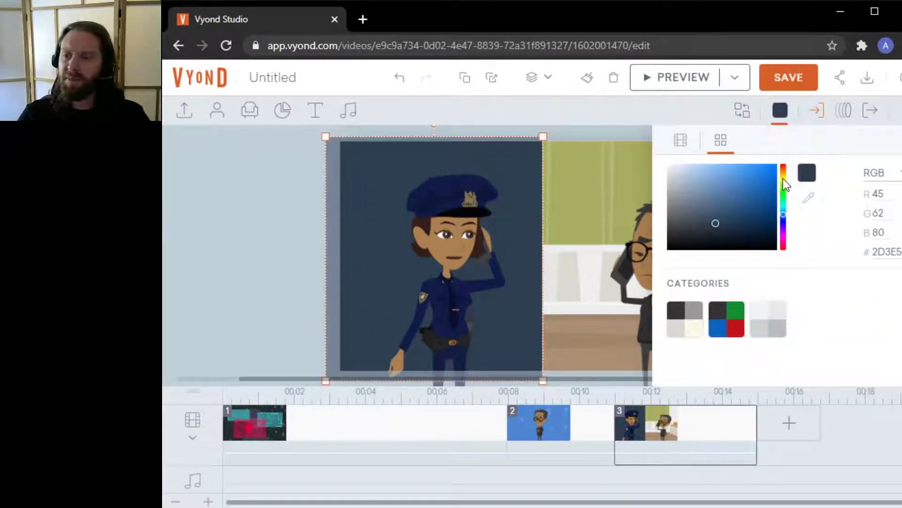
click(729, 319)
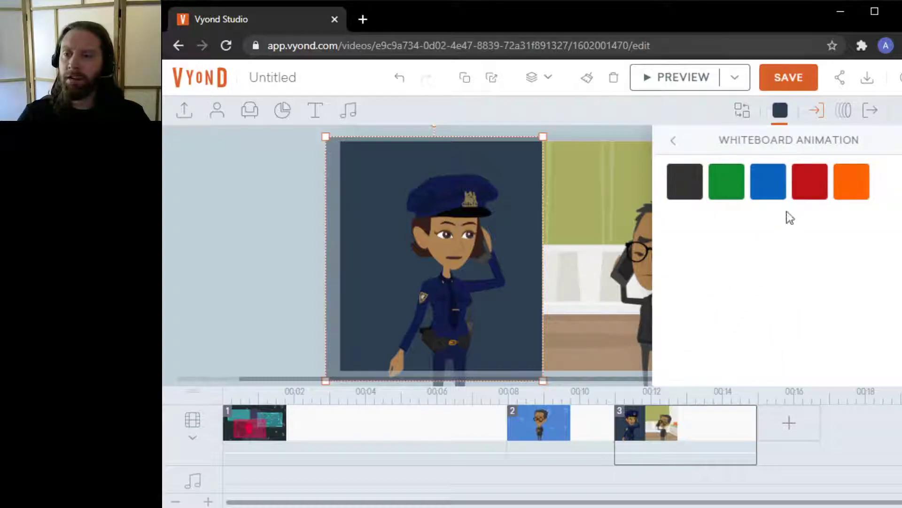
click(674, 143)
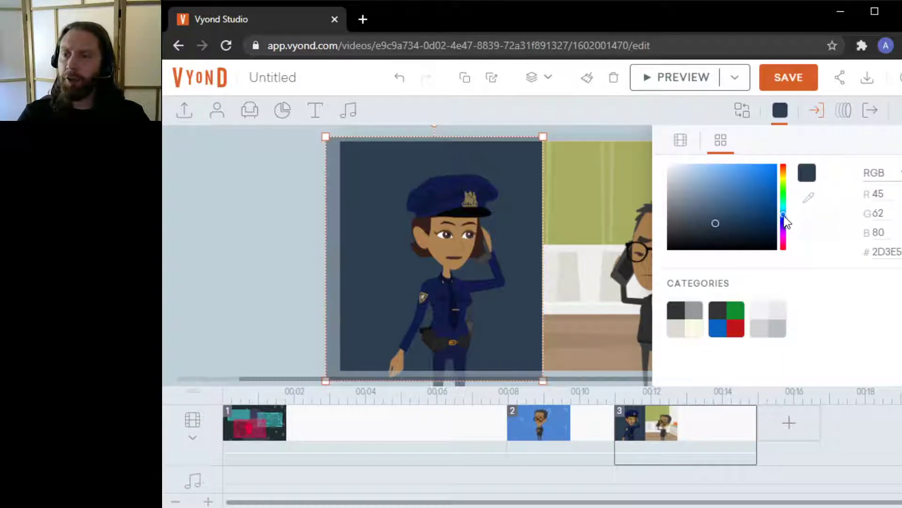
drag(784, 216, 783, 178)
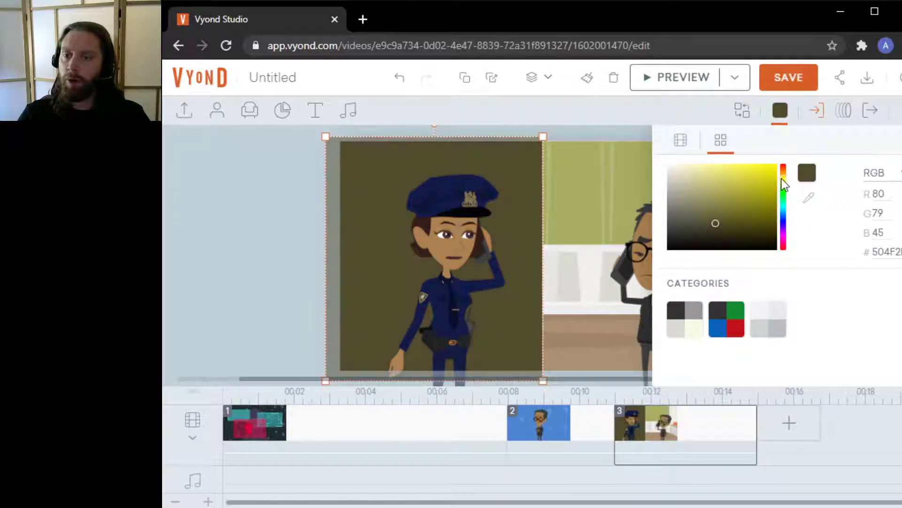
drag(736, 216, 777, 165)
mouse_move(743, 195)
mouse_down()
mouse_move(732, 177)
mouse_move(735, 184)
mouse_up()
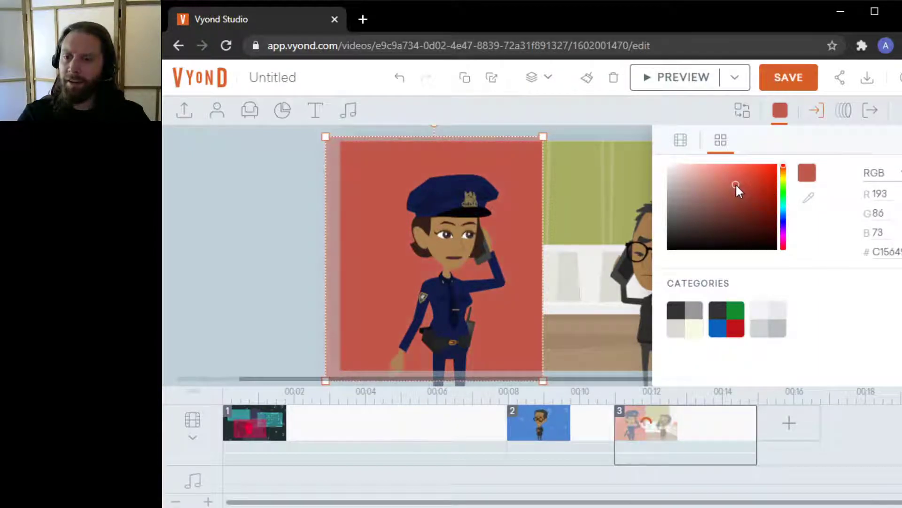
click(779, 122)
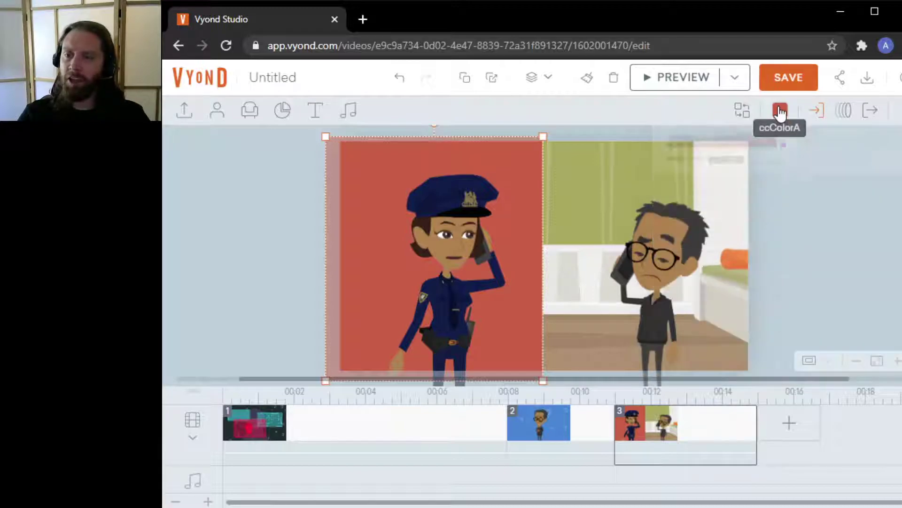
click(835, 263)
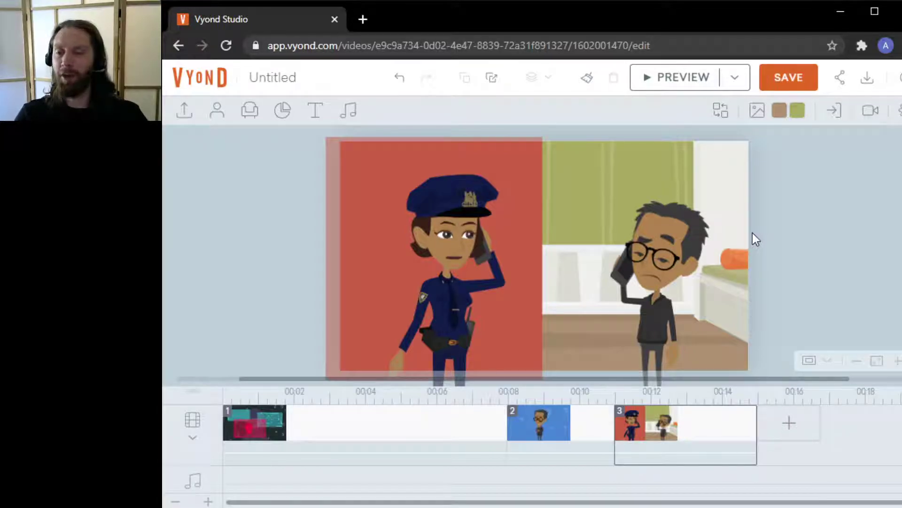
Review scenes 1, 2 and 3 in the timeline
click(394, 436)
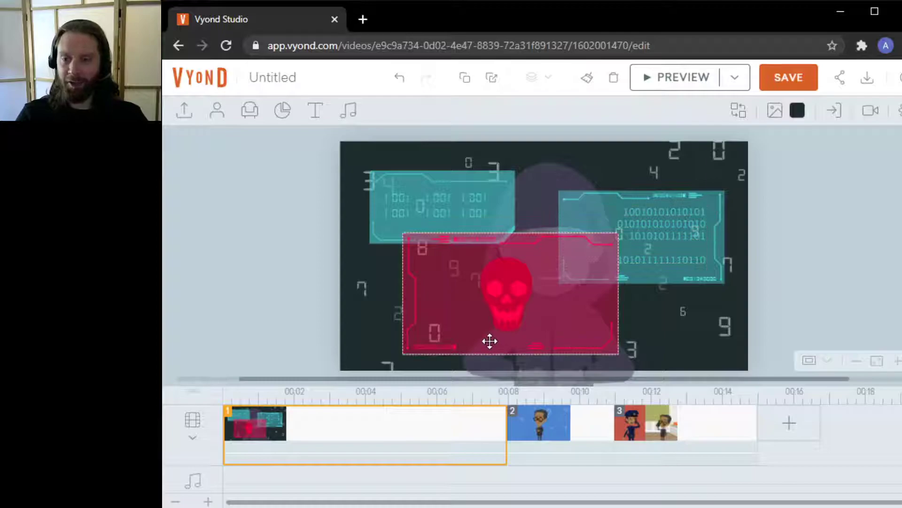
click(562, 425)
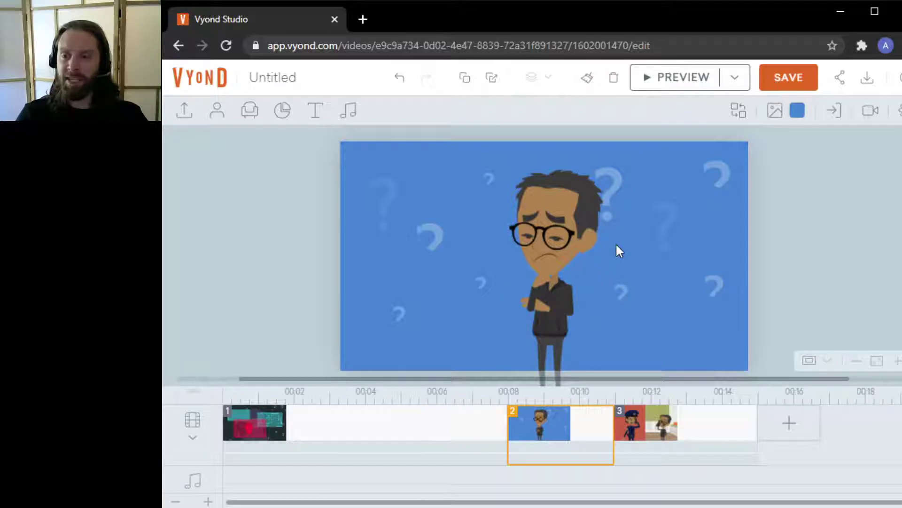
click(725, 435)
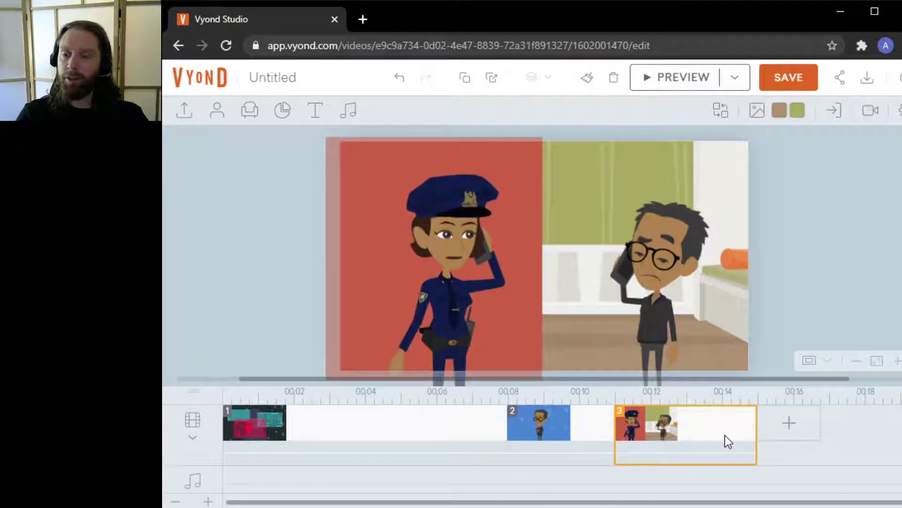
click(391, 435)
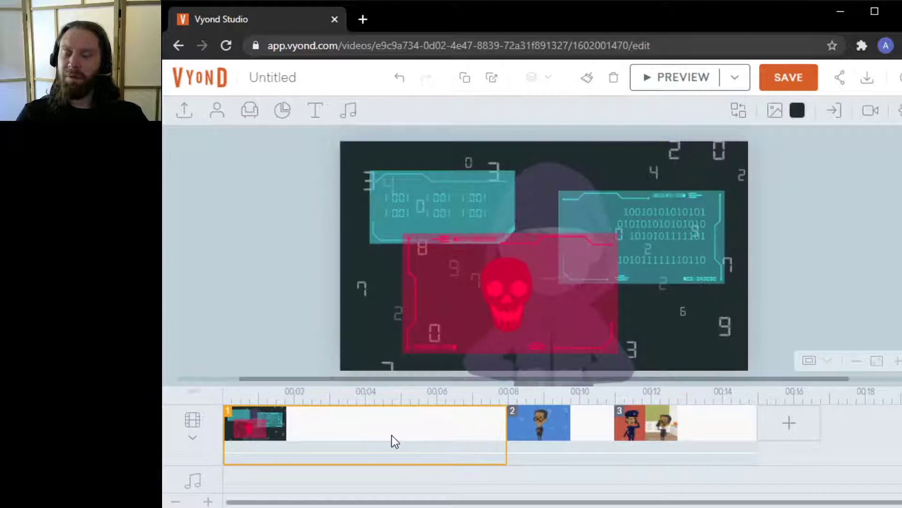
shift+click(581, 428)
click(455, 447)
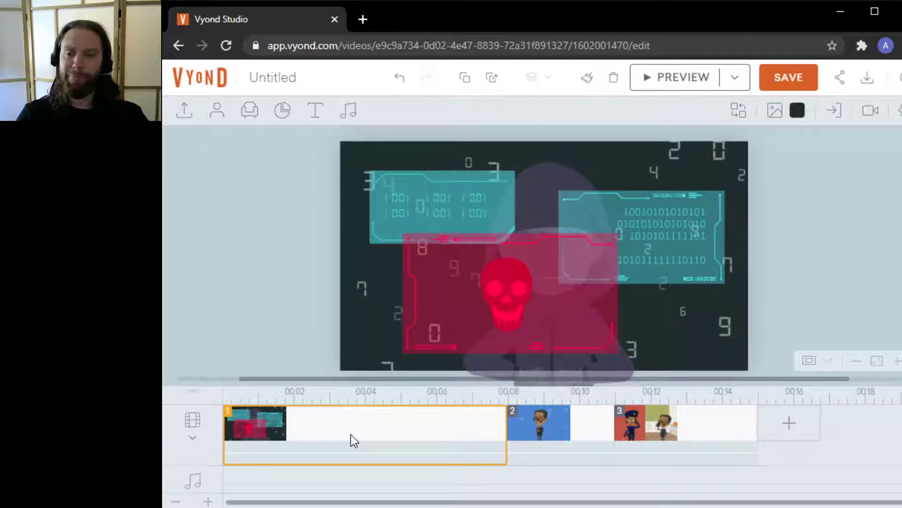
Add a bedroom laptop template scene from a 'computer' template search, move it to the start, then delete it
click(788, 423)
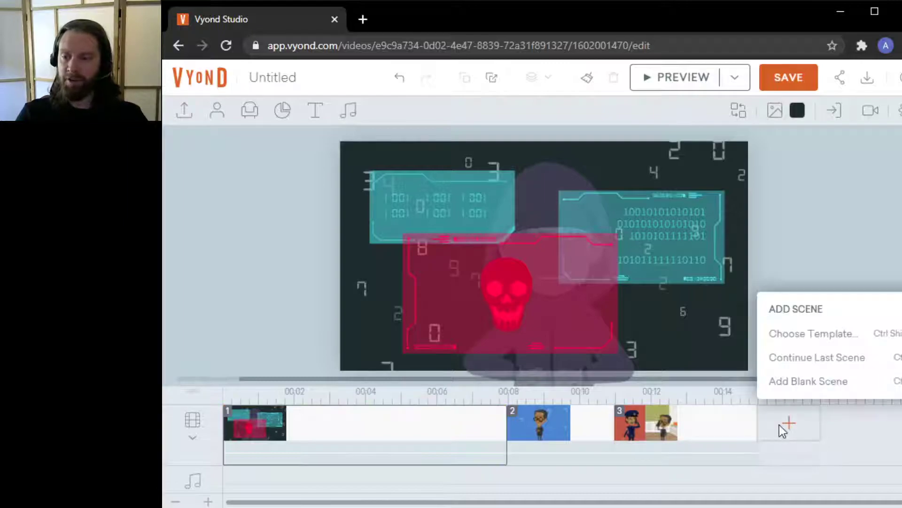
click(807, 347)
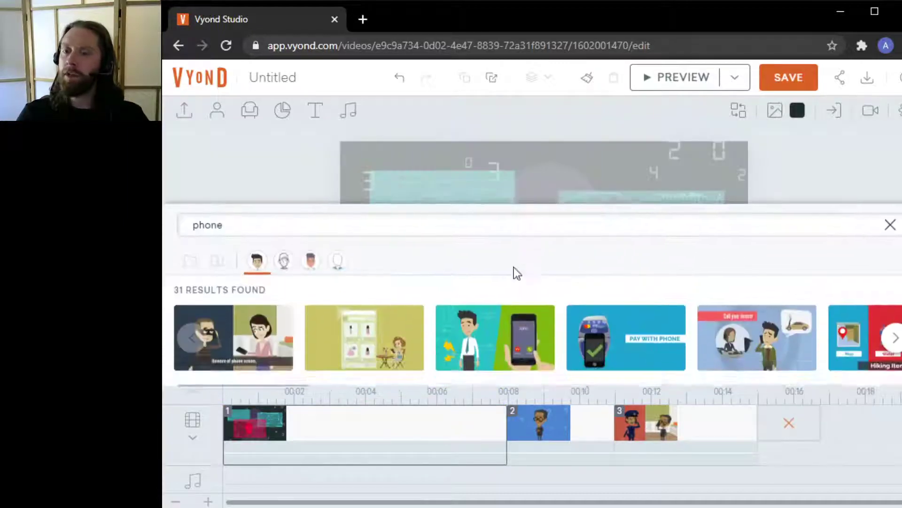
double_click(284, 216)
text(computer)
key(Return)
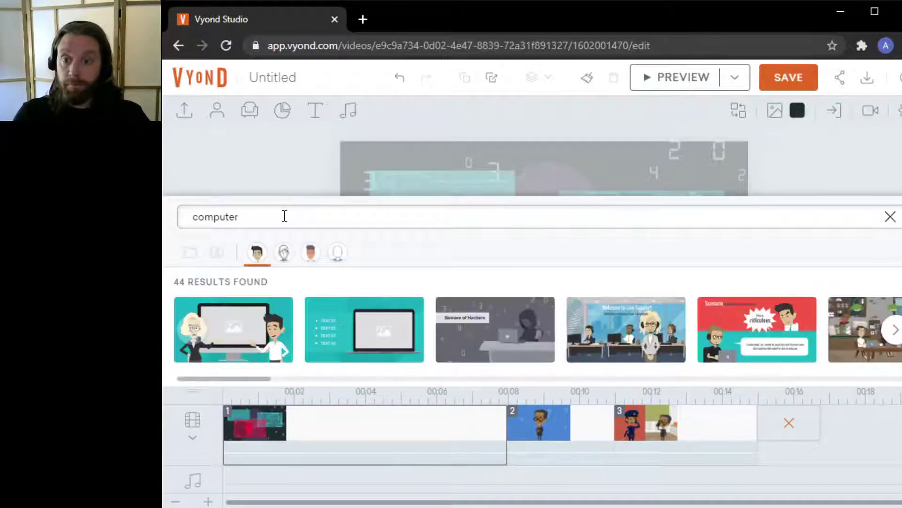
drag(239, 380, 509, 375)
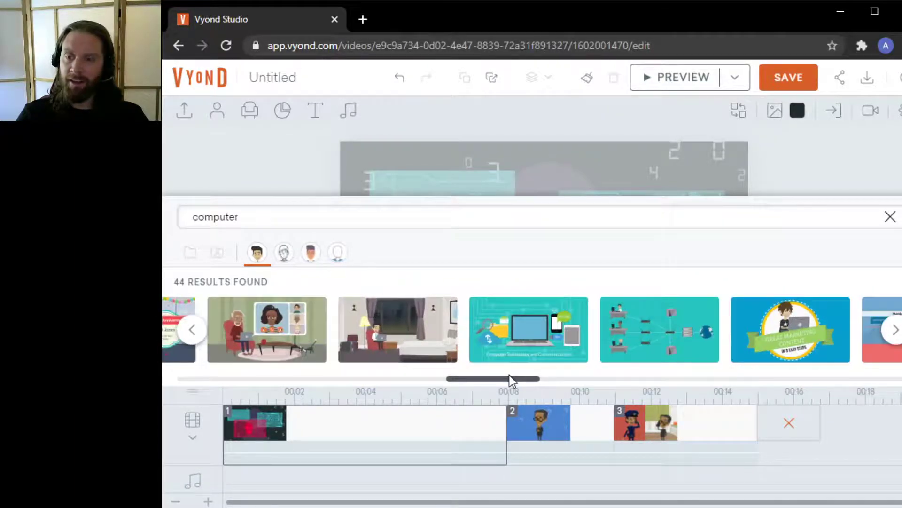
click(415, 324)
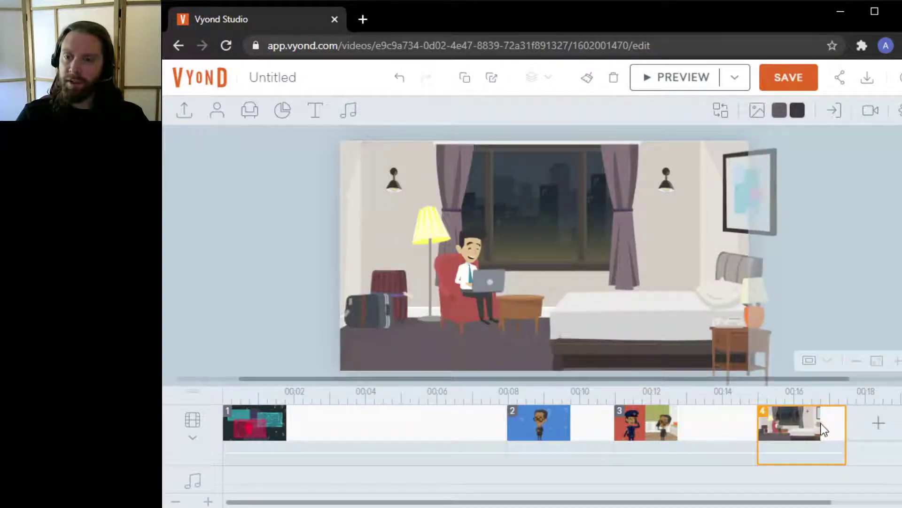
drag(823, 424, 234, 429)
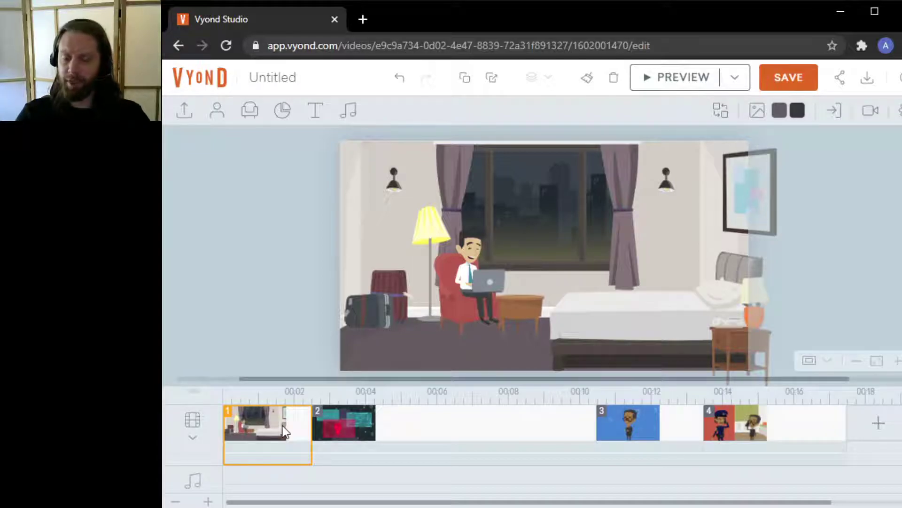
key(Delete)
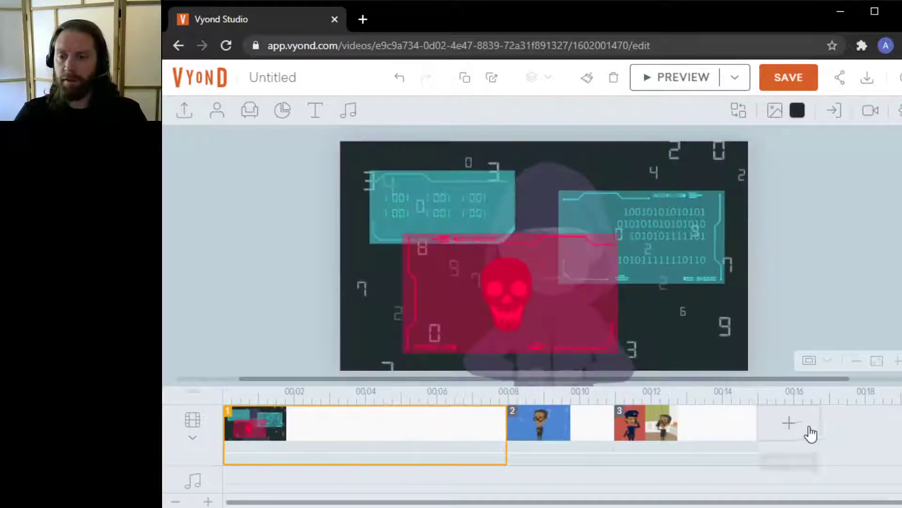
Add the Home office template scene from the 'computer' results and move it to the start of the timeline
click(799, 428)
click(816, 339)
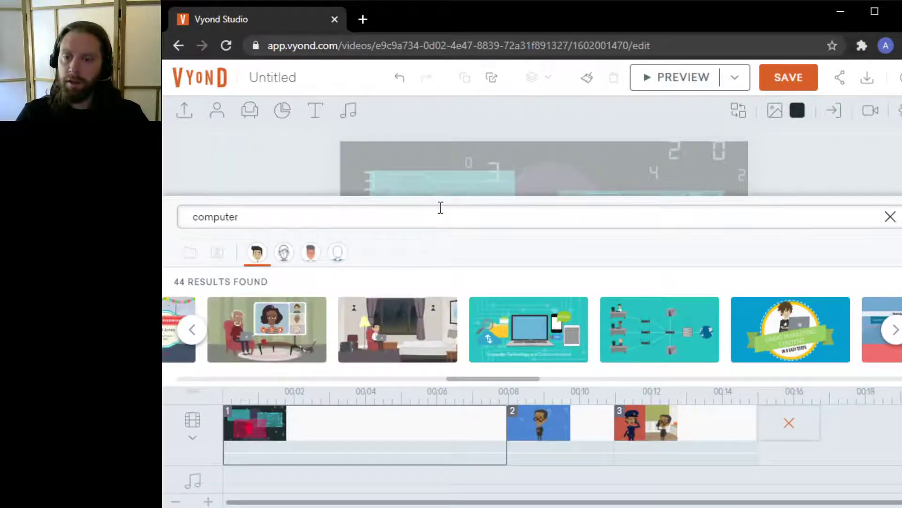
click(234, 329)
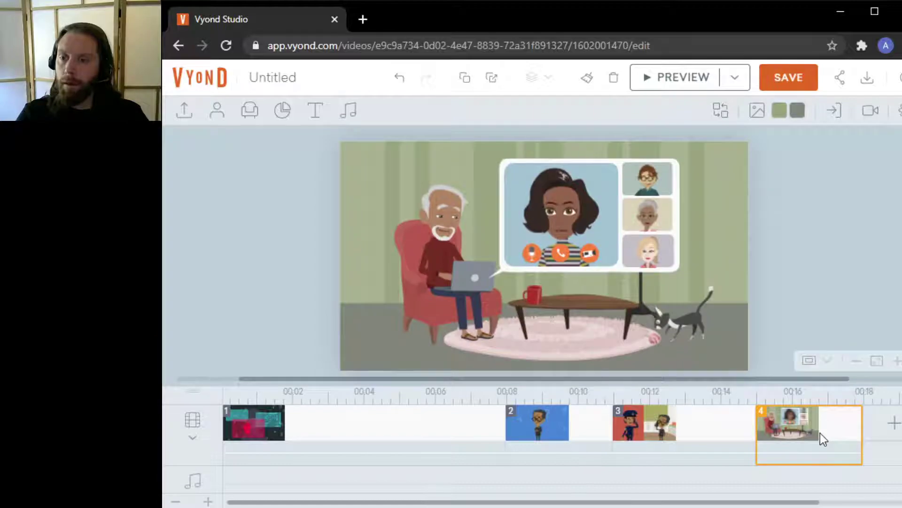
drag(820, 433, 232, 432)
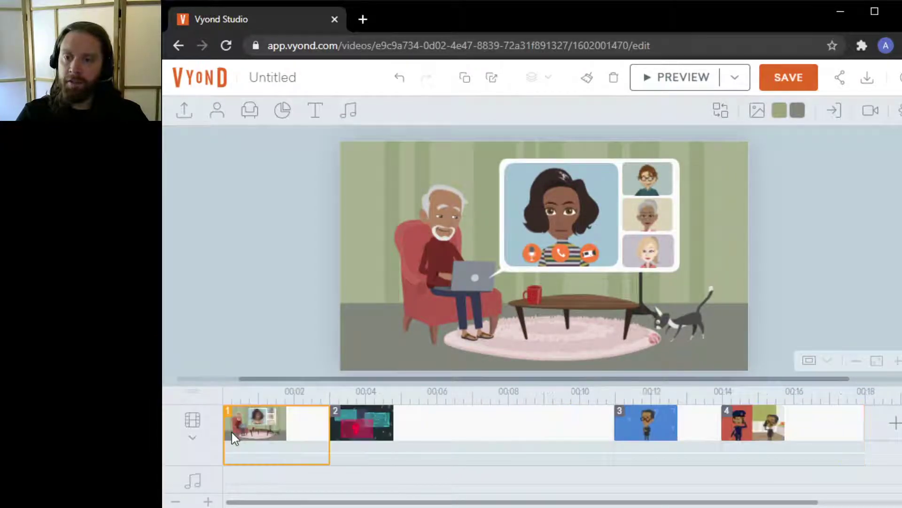
Replace the elderly man in the armchair with a glasses-wearing character found by searching the characters for 'student'
right_click(439, 222)
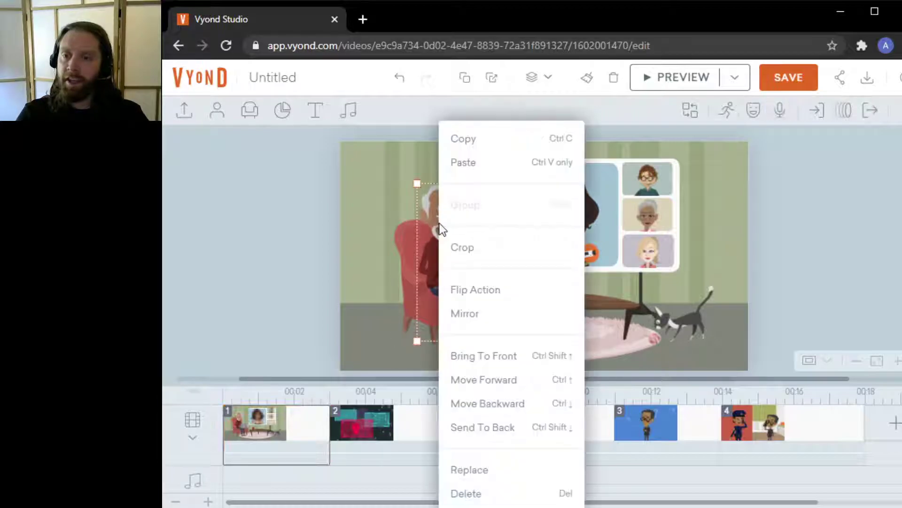
click(520, 470)
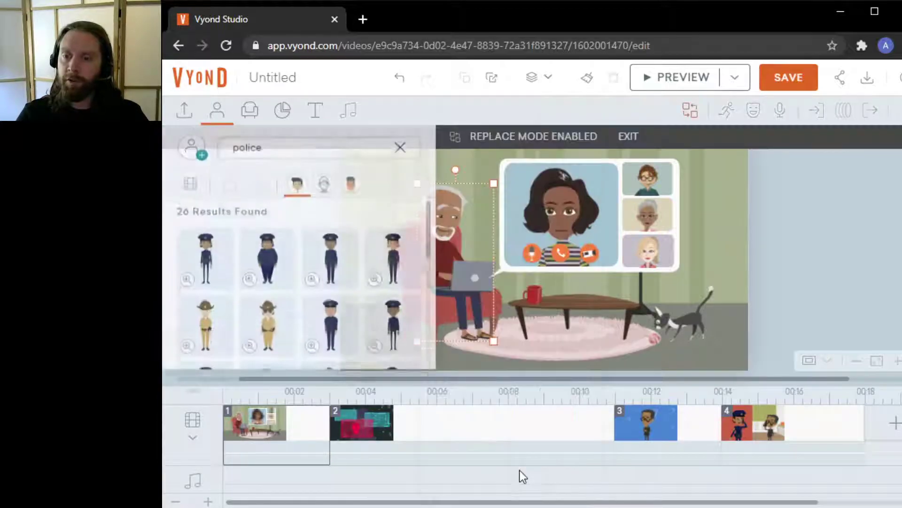
double_click(275, 148)
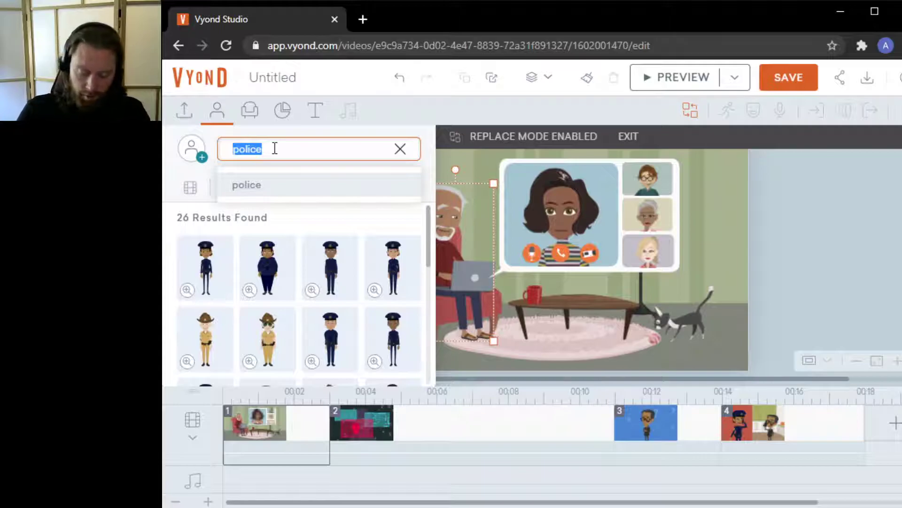
text(student)
key(Return)
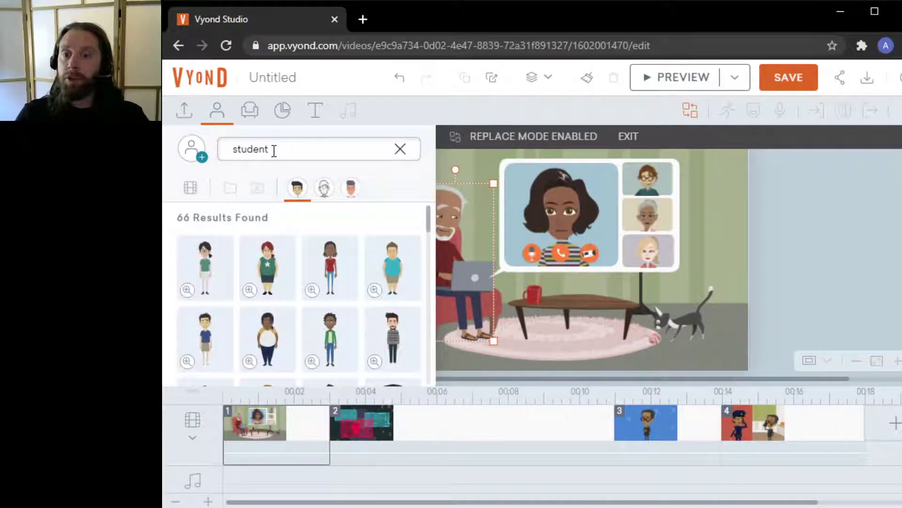
scroll(317, 219, down, 5)
scroll(372, 254, down, 2)
scroll(373, 257, down, 3)
scroll(375, 265, down, 1)
click(324, 306)
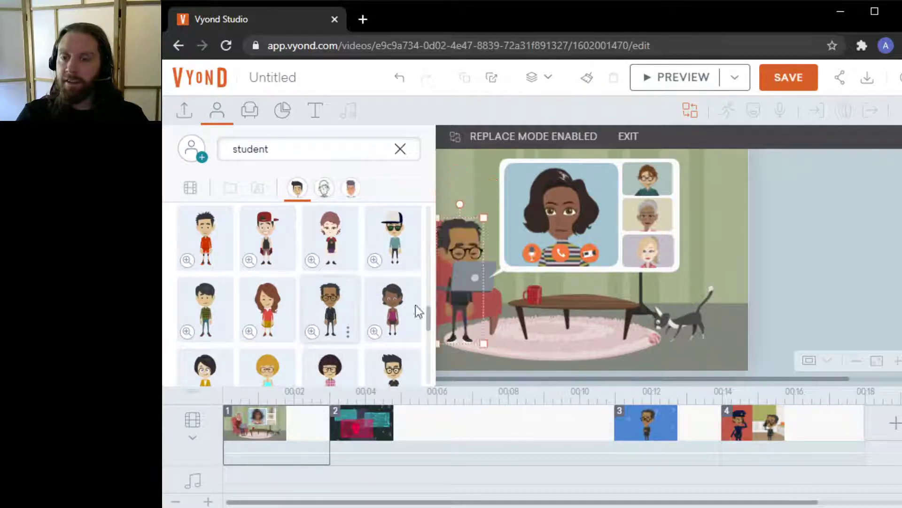
Delete the large video-call panel showing the woman
click(809, 240)
click(470, 292)
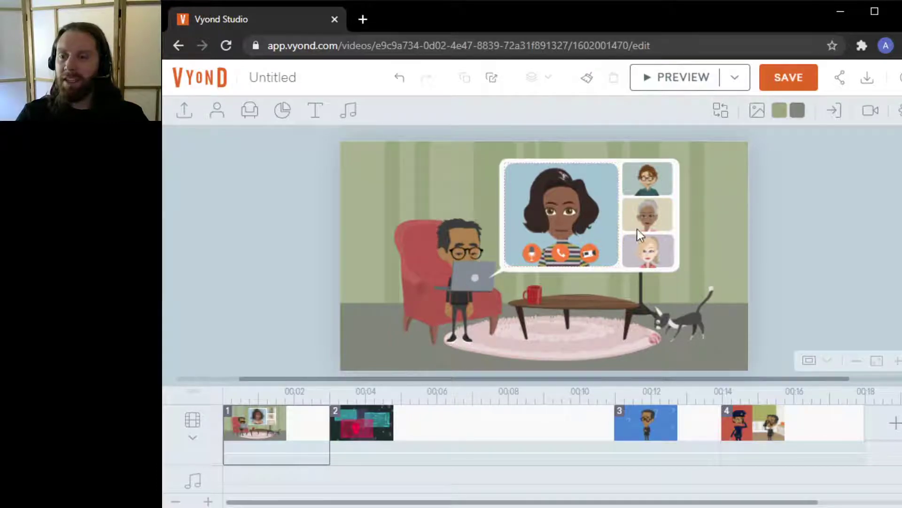
click(678, 197)
click(737, 264)
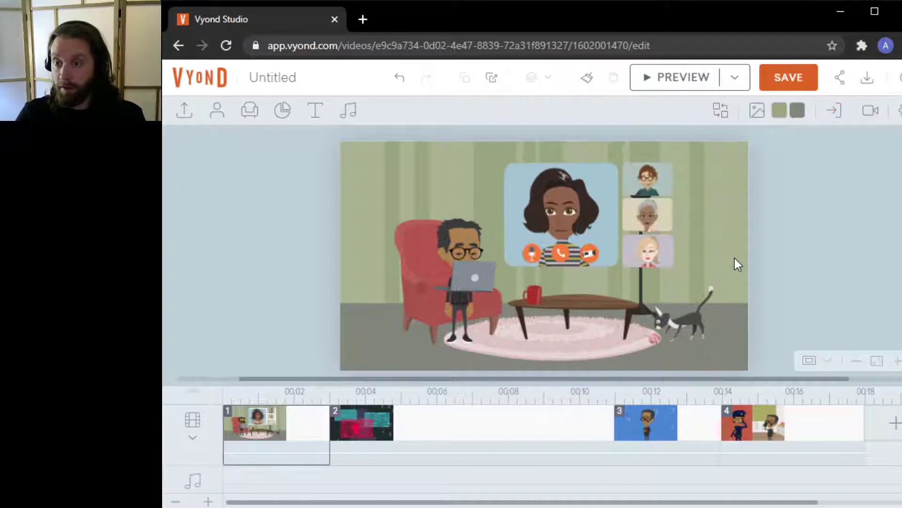
click(582, 210)
key(Delete)
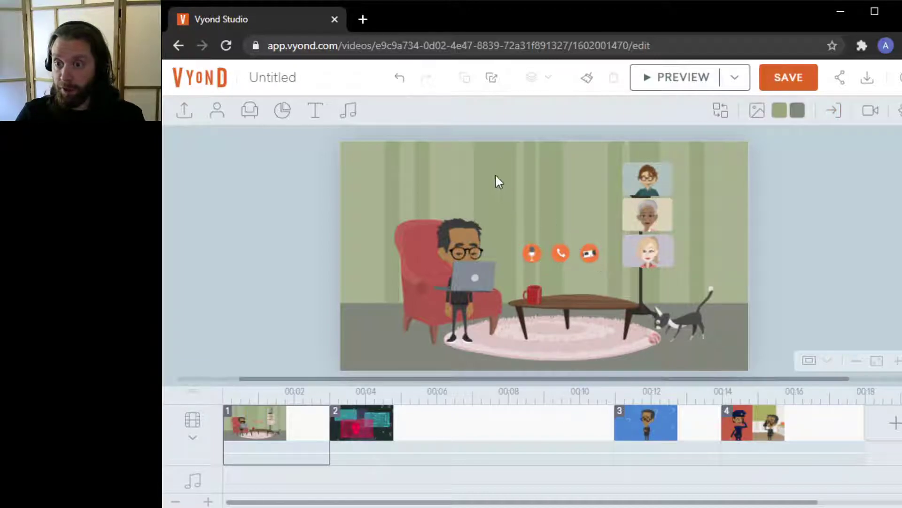
Select and delete the row of orange call buttons
drag(589, 205, 694, 271)
click(692, 282)
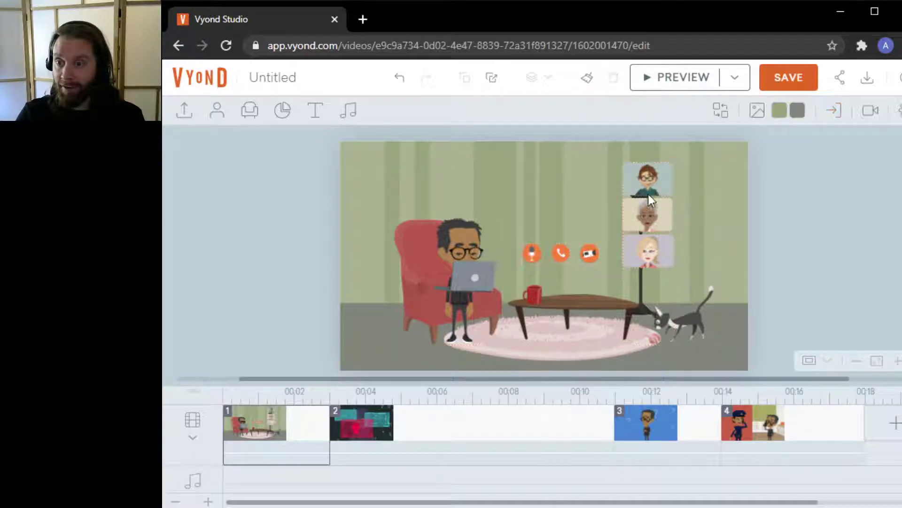
drag(606, 264, 607, 265)
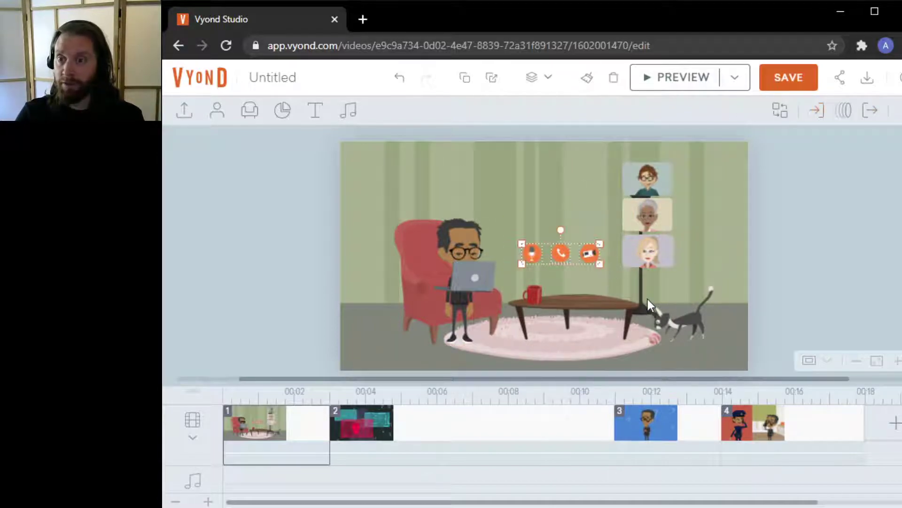
key(Delete)
Delete the three small participant thumbnails stacked by the lamp
click(654, 186)
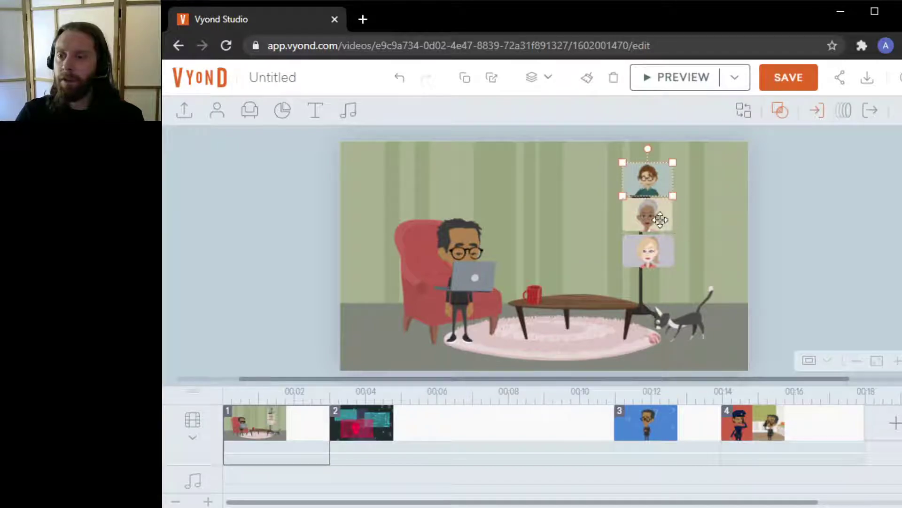
key(Delete)
click(659, 219)
key(Delete)
click(662, 257)
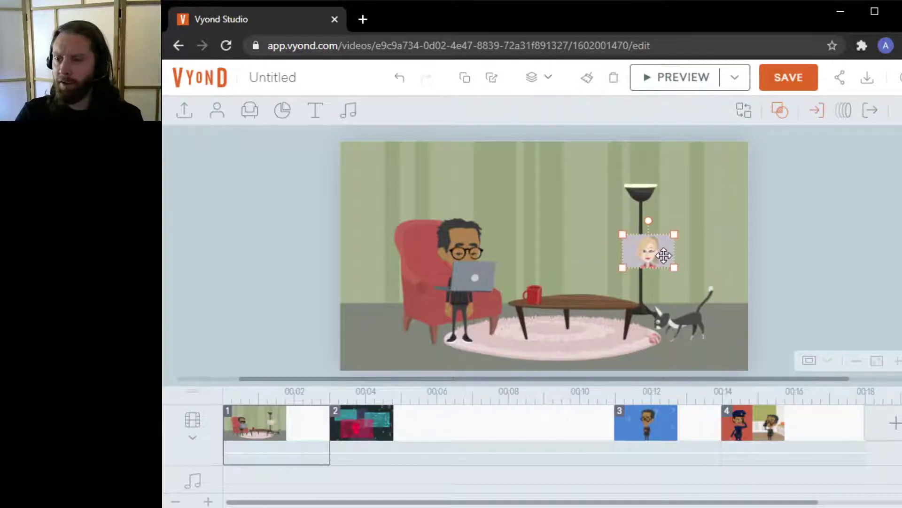
key(Delete)
Move the laptop up onto the wall beside the lamp and delete the red mug from the table
drag(479, 282, 600, 199)
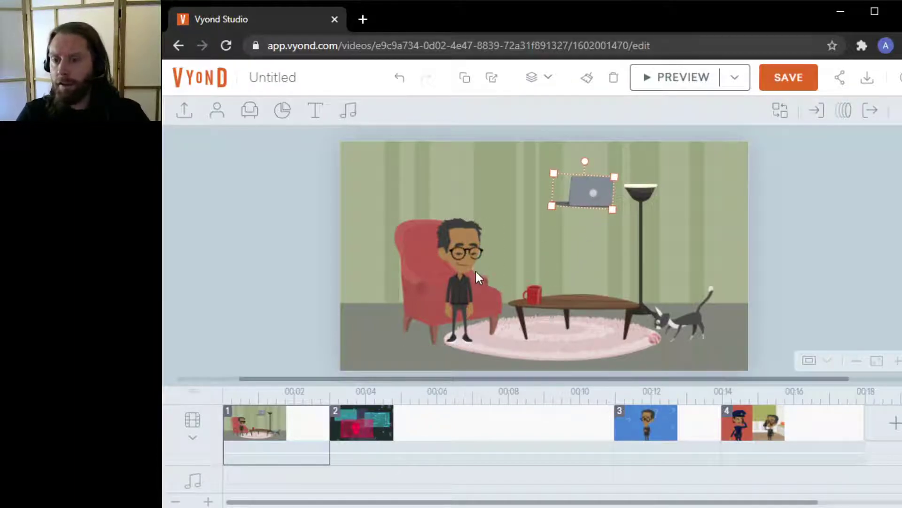
click(538, 288)
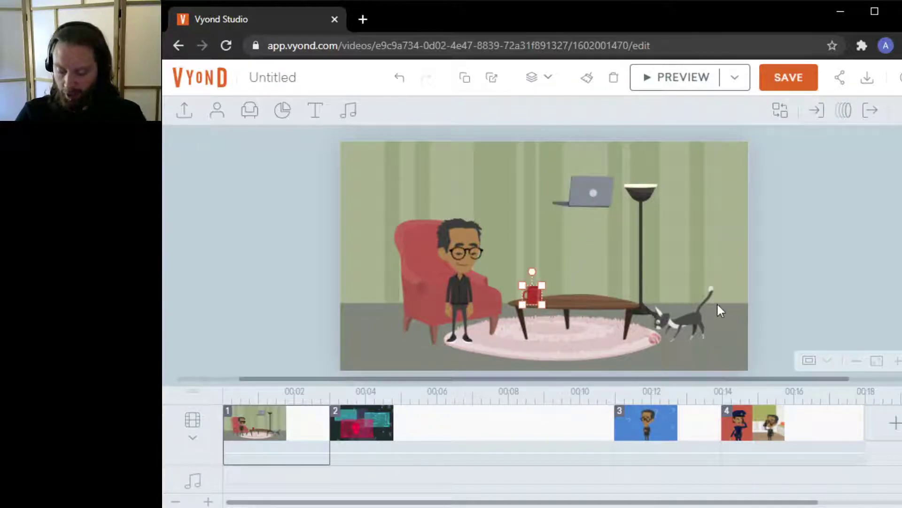
key(Delete)
Search the student's actions for 'laptop' and apply the seated laptop-typing action
click(459, 278)
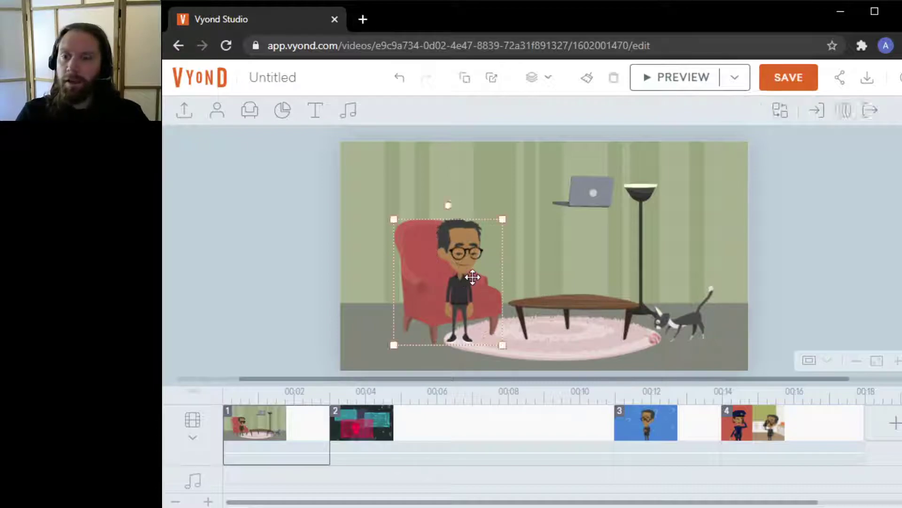
click(460, 278)
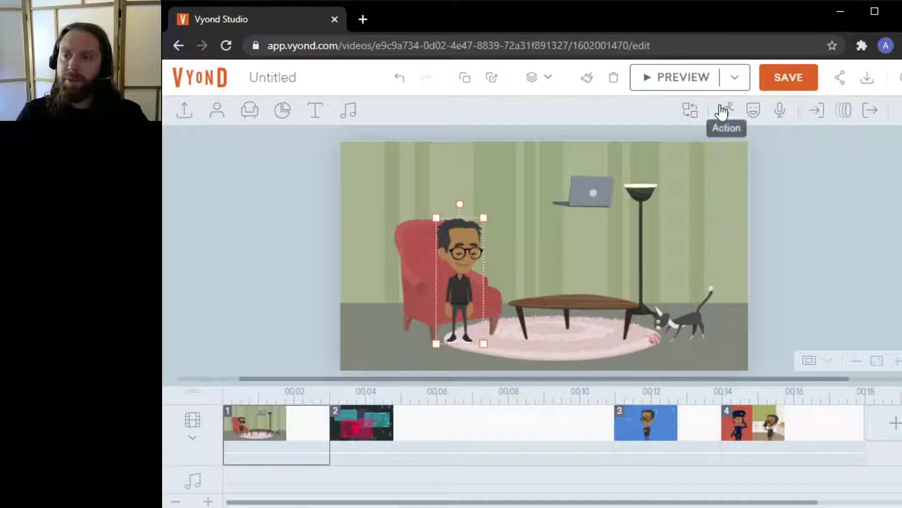
click(726, 110)
double_click(762, 149)
text(laptop)
key(Return)
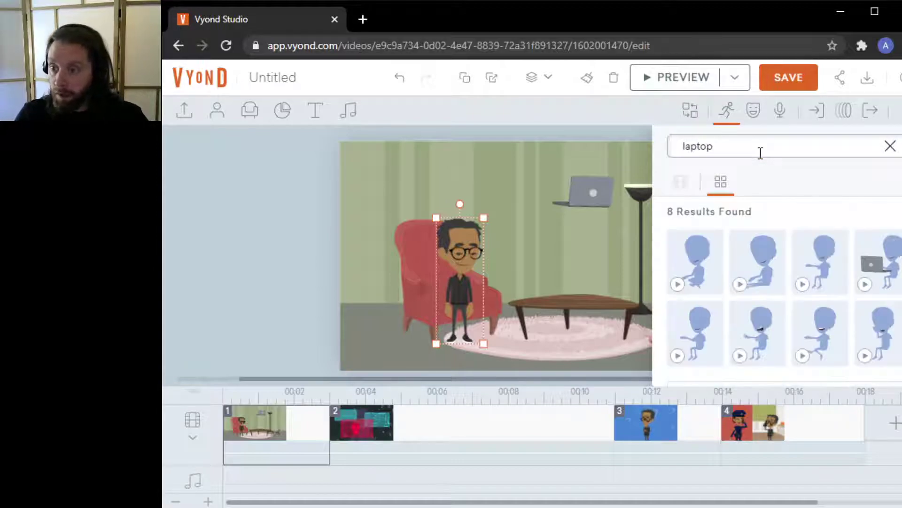
click(876, 261)
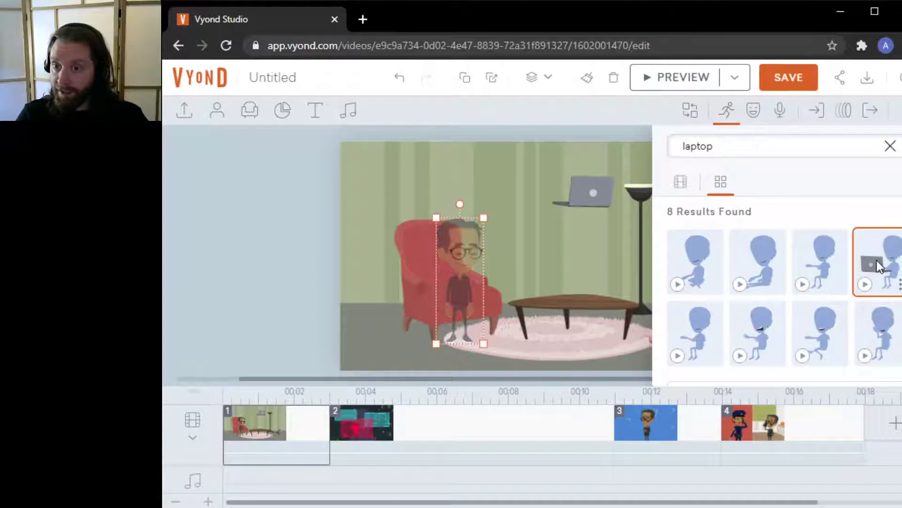
click(471, 278)
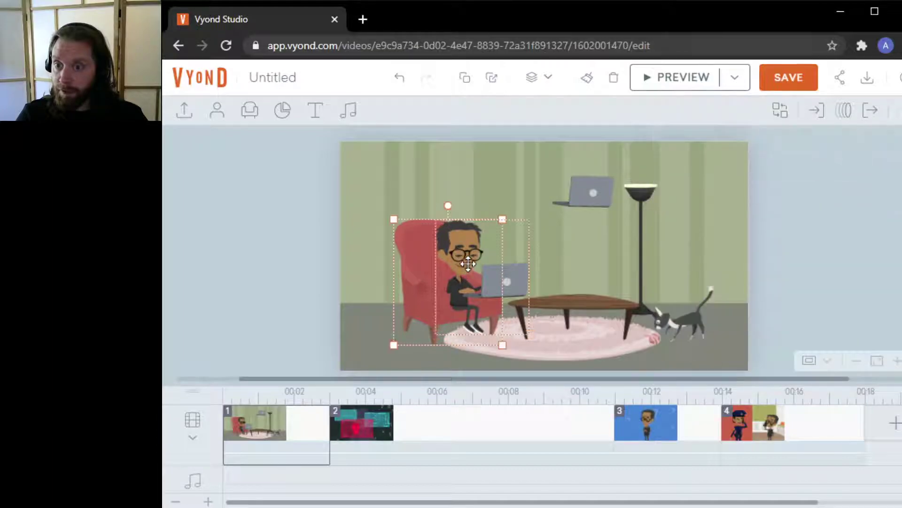
Change the student's action to the seated pose without a laptop from the 'laptop' results
click(459, 282)
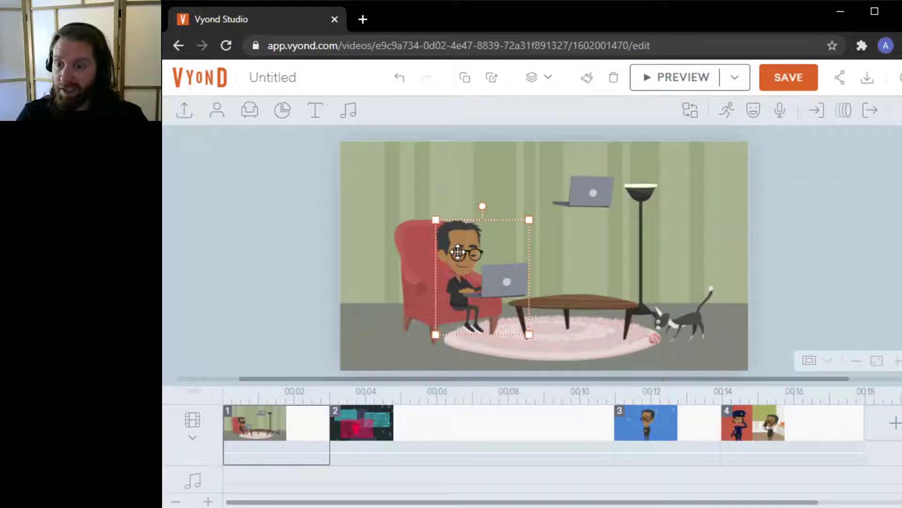
click(736, 114)
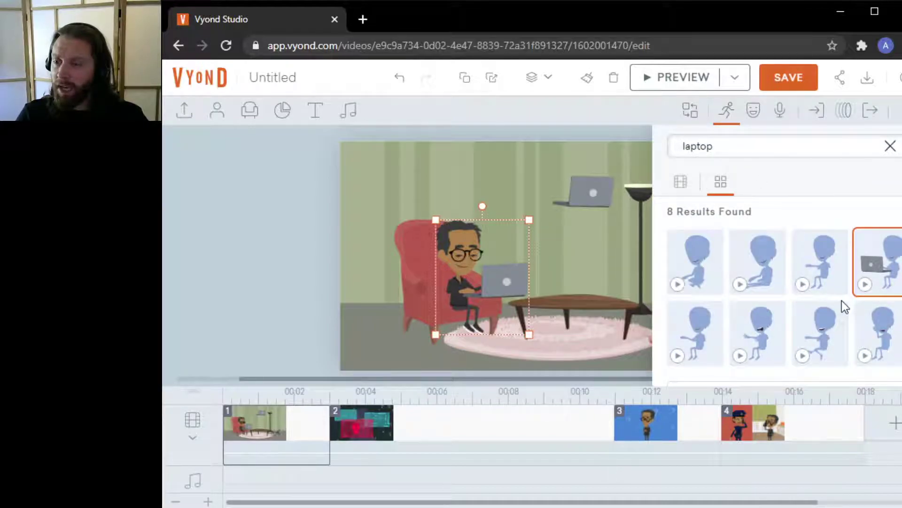
click(819, 268)
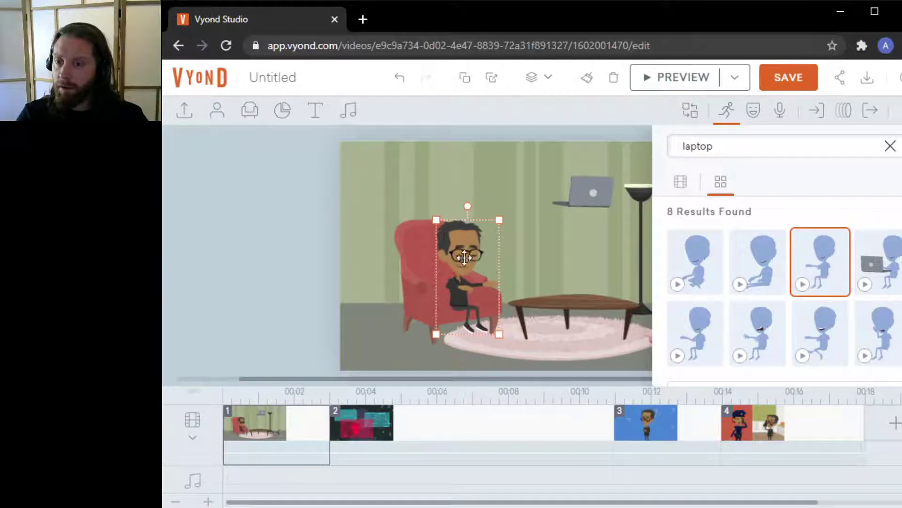
click(728, 113)
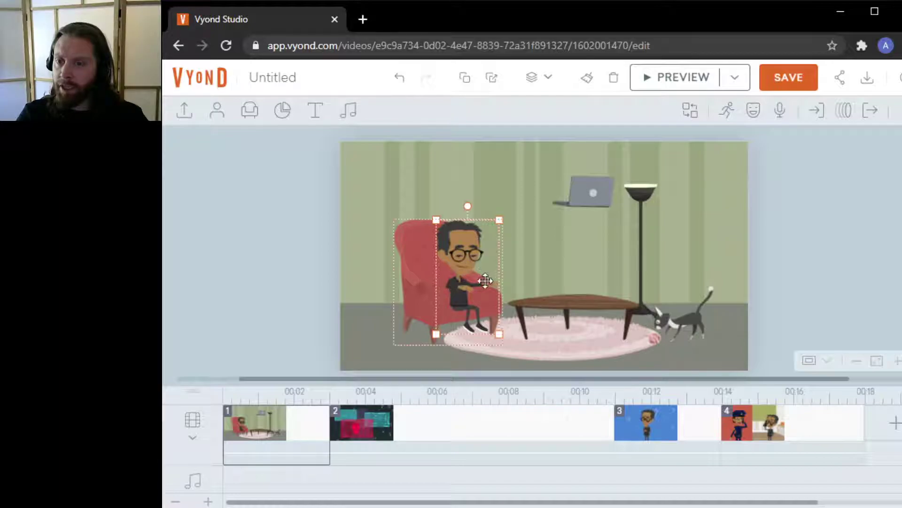
click(506, 272)
click(489, 264)
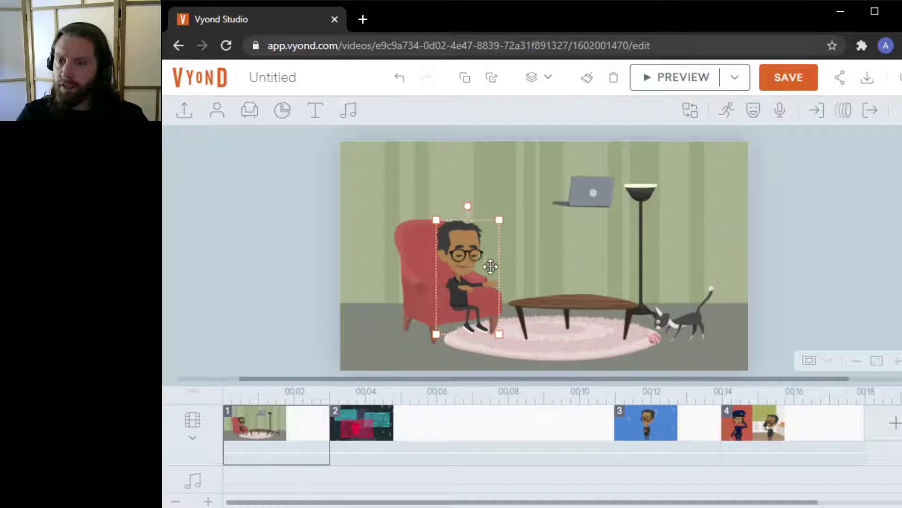
click(473, 345)
click(455, 278)
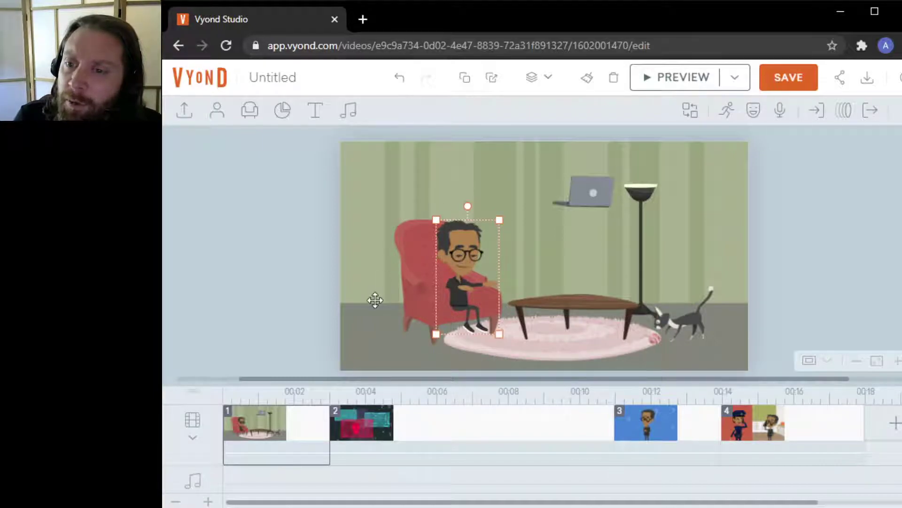
click(421, 282)
click(875, 235)
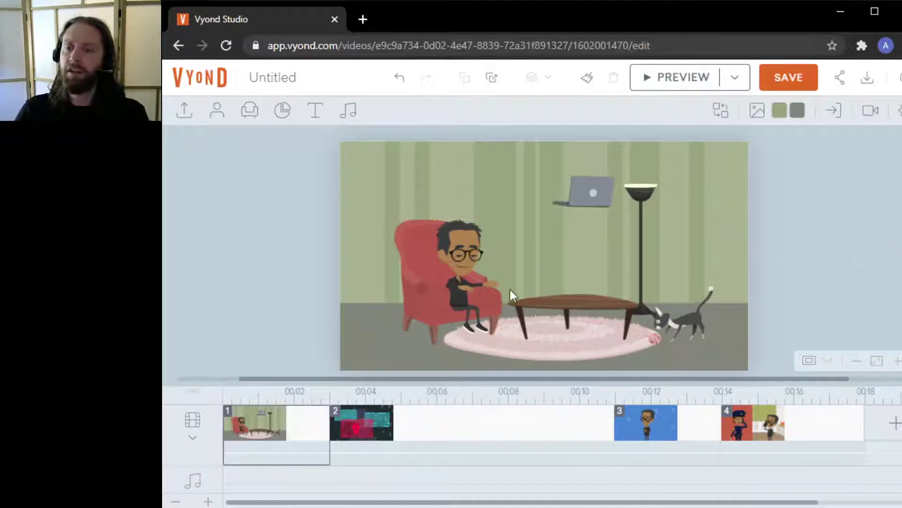
click(463, 281)
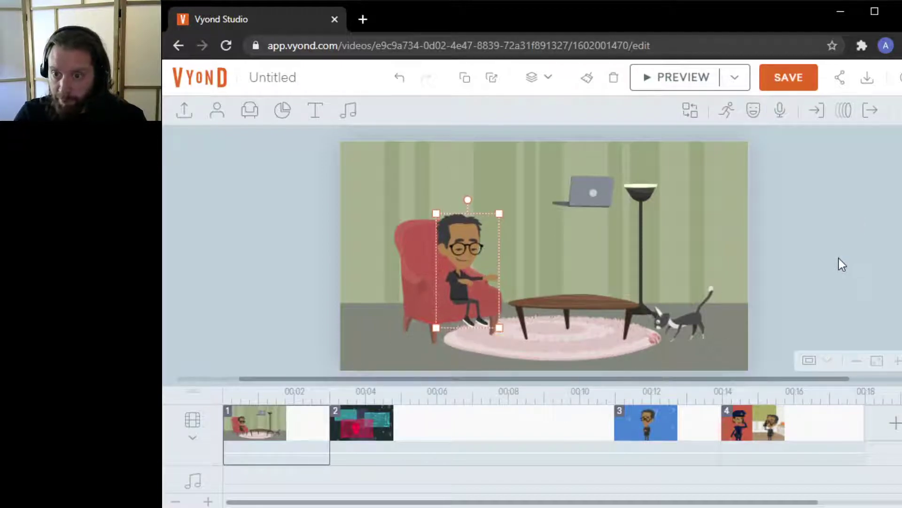
click(820, 266)
Move the laptop from the wall down in front of the seated student, onto his lap
click(563, 201)
click(574, 201)
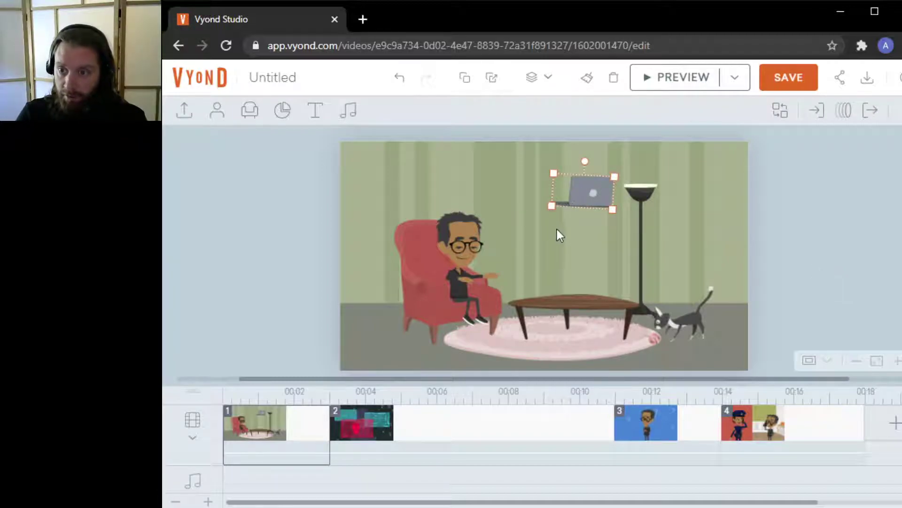
click(557, 227)
click(581, 192)
key(Left)
key(Left)
key(Left)
key(Left)
key(Left)
key(Left)
key(Down)
key(Down)
key(Down)
key(Down)
key(Down)
key(Down)
key(Down)
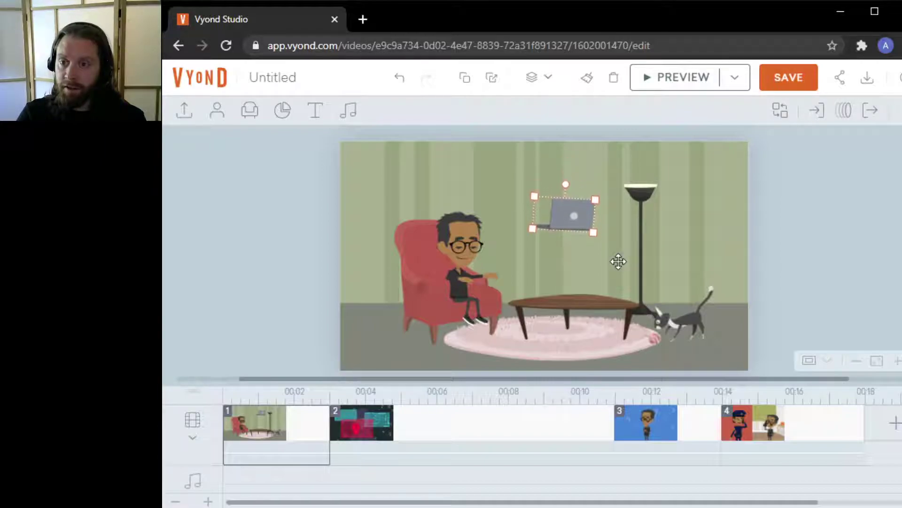
key(Left)
key(Left)
key(Left)
key(Left)
key(Left)
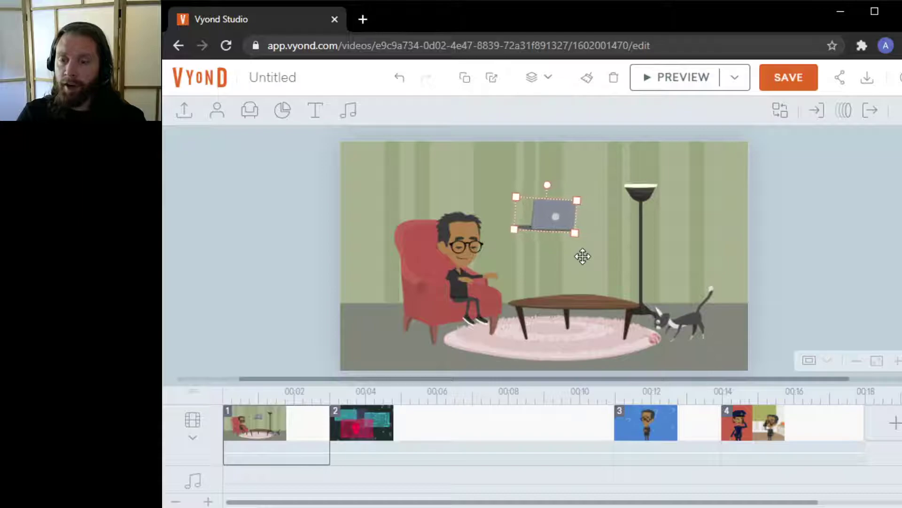
key(Left)
key(Left)
key(Left)
key(Left)
key(Left)
key(Left)
key(Left)
key(Left)
key(Left)
key(Left)
key(Down)
key(Down)
key(Down)
key(Down)
key(Down)
key(Down)
key(Down)
key(Down)
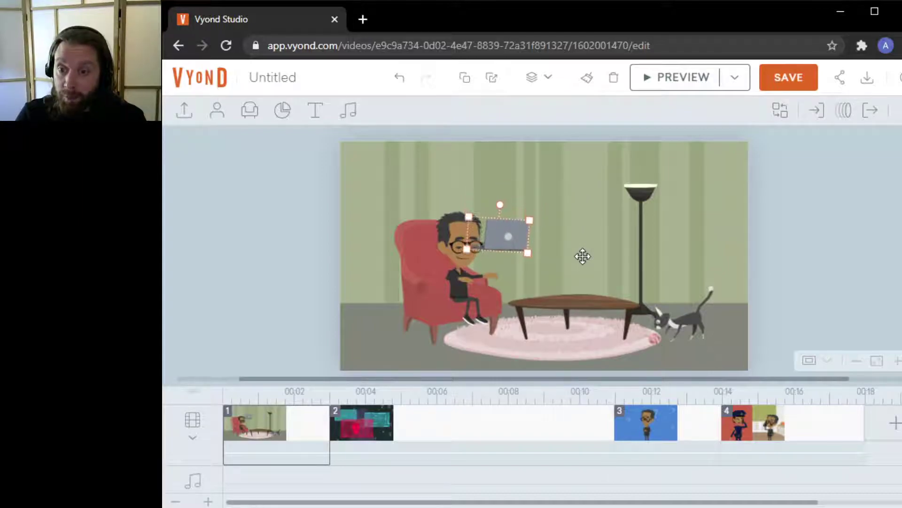
key(Down)
key(Down)
key(Down)
key(Down)
key(Down)
key(Down)
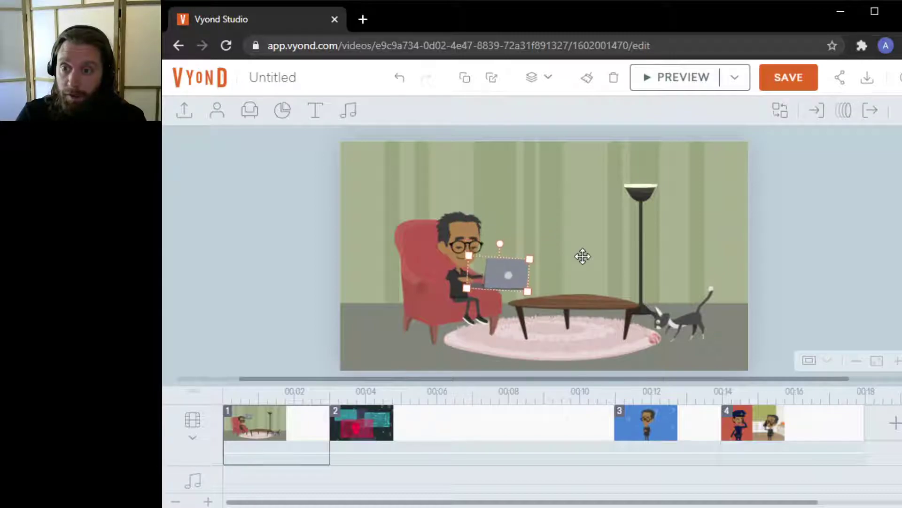
key(Left)
key(Left)
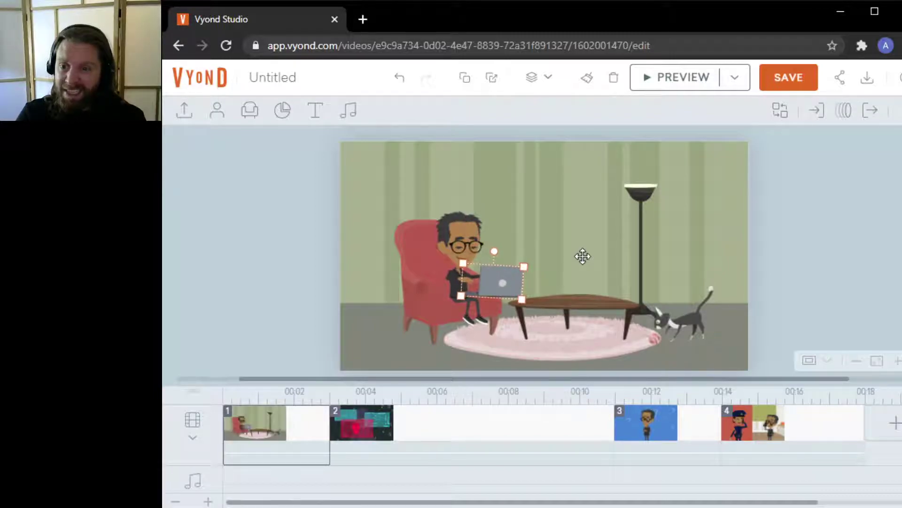
Search the student's actions for 'sitting' and apply a seated pose from the results
click(453, 237)
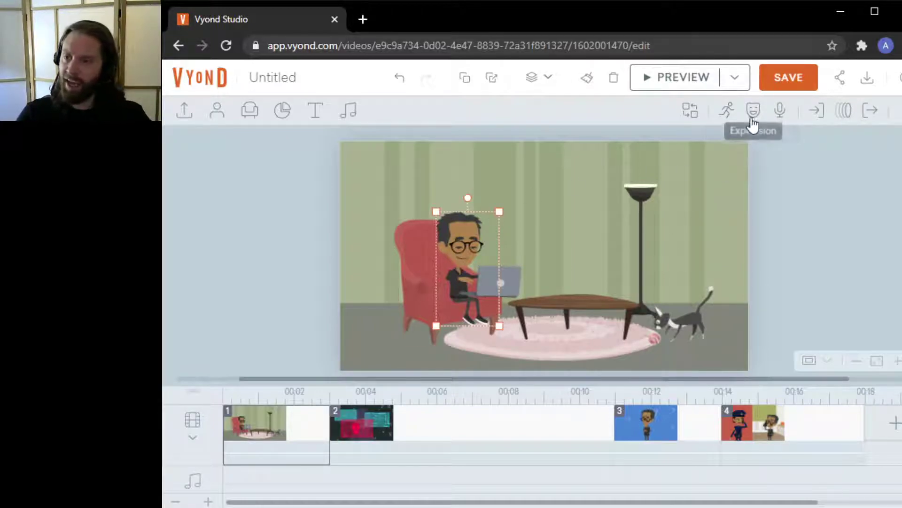
click(730, 113)
click(746, 147)
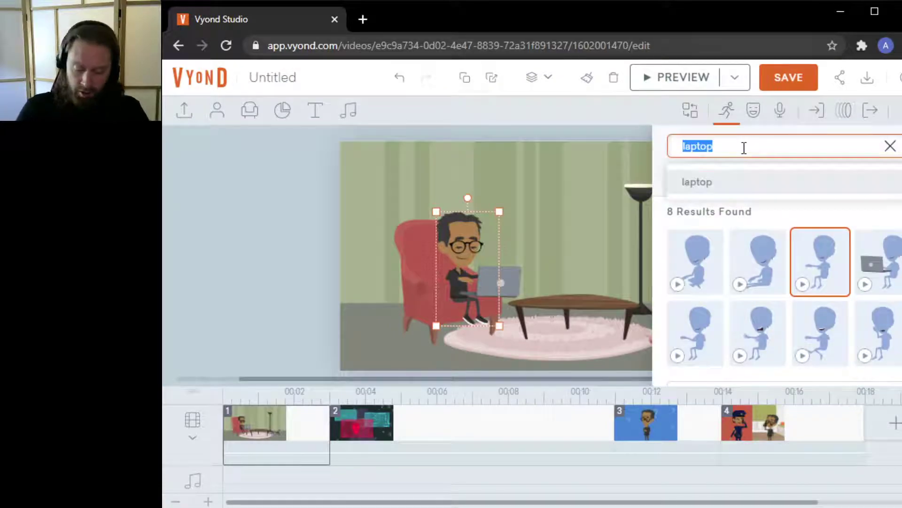
text(sitting)
key(Return)
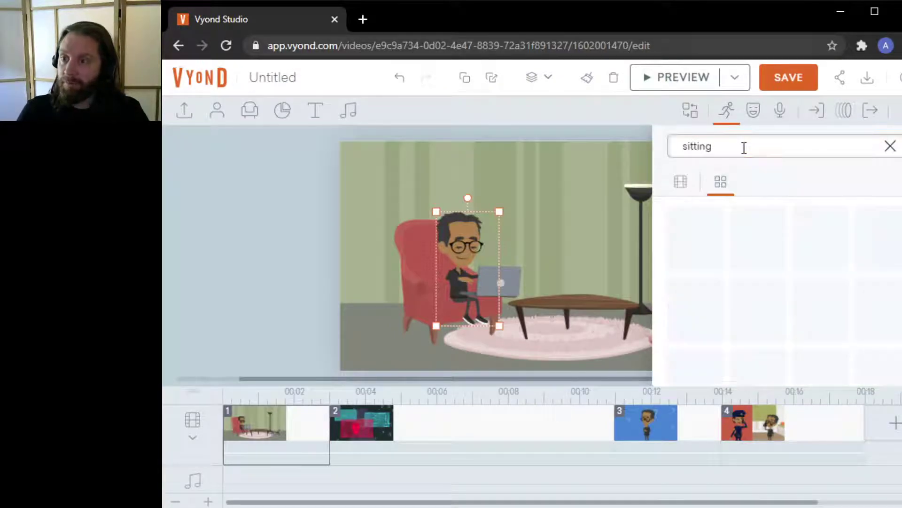
click(882, 264)
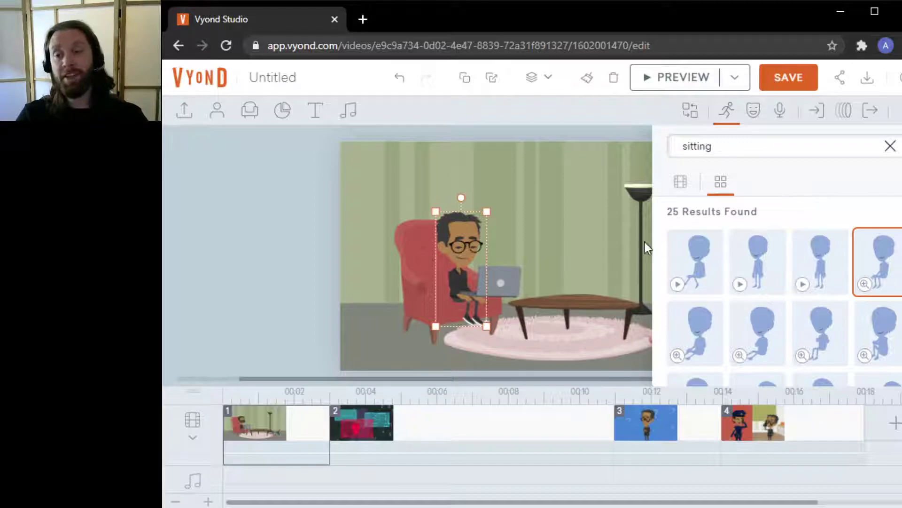
scroll(870, 264, down, 3)
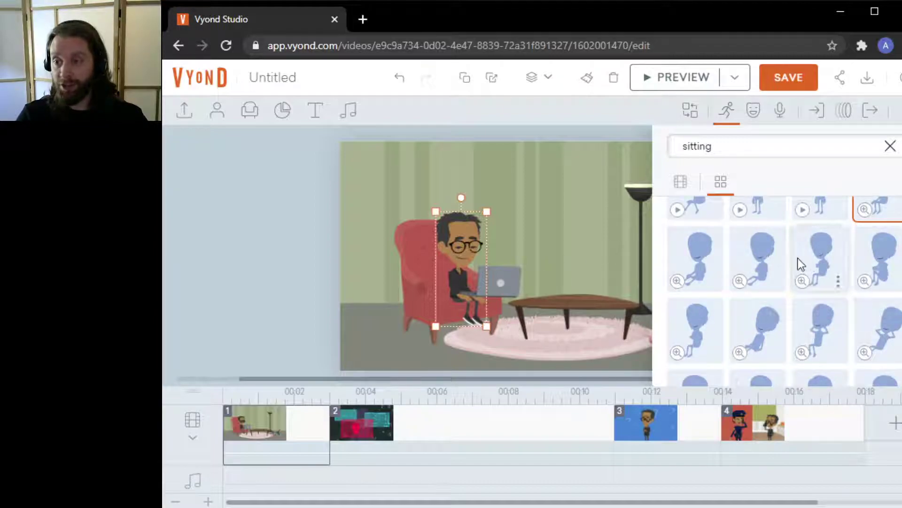
scroll(832, 256, down, 2)
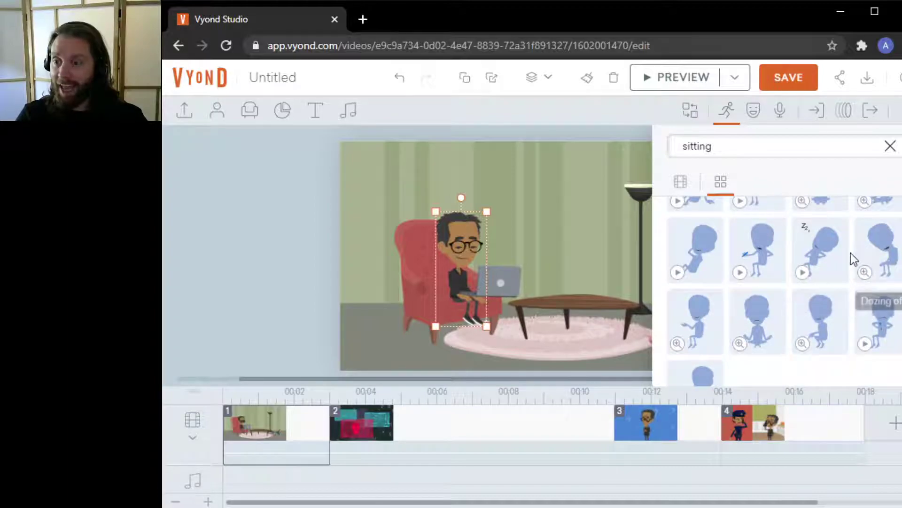
scroll(866, 282, down, 2)
click(827, 239)
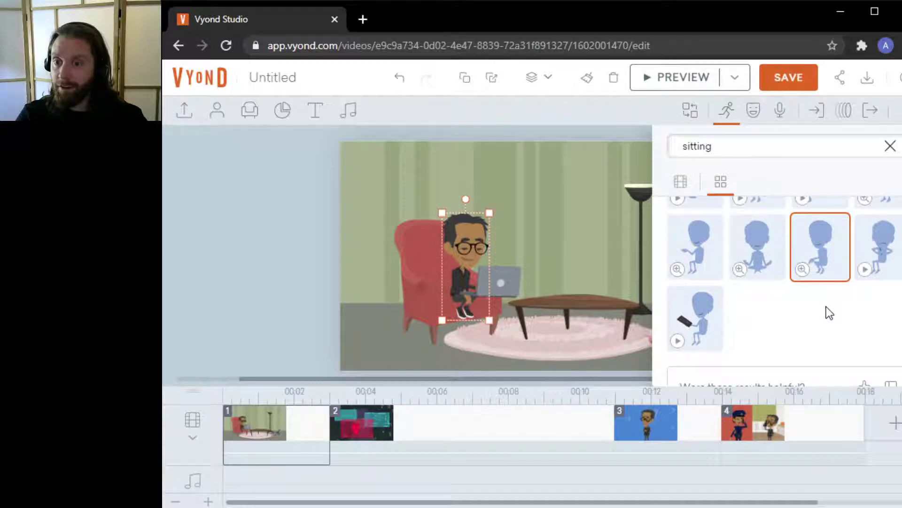
scroll(817, 314, up, 3)
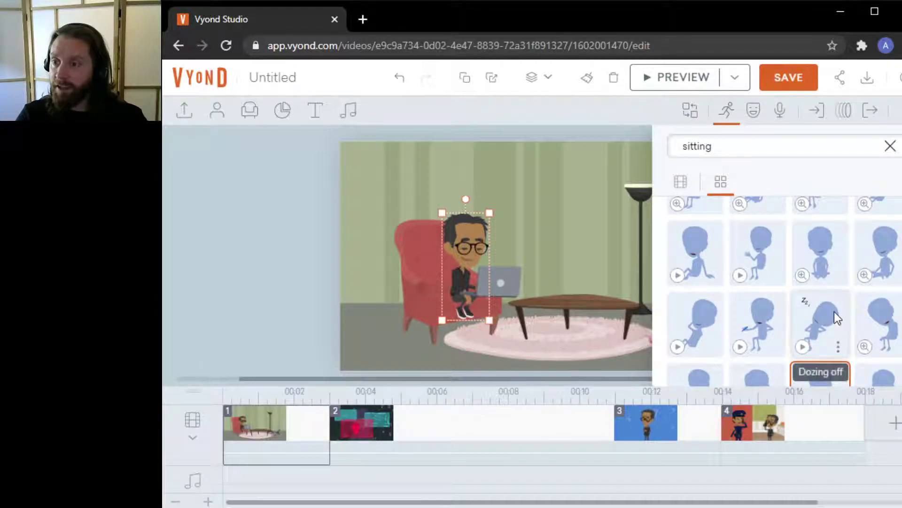
scroll(834, 311, up, 2)
scroll(834, 311, down, 2)
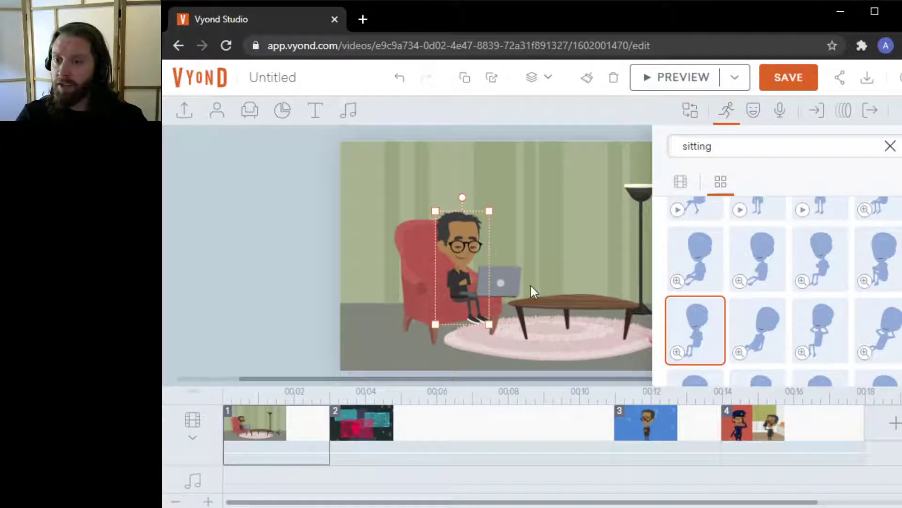
Nudge the laptop slightly left and shrink it so it rests on the student's lap
click(501, 284)
key(Left)
key(Left)
click(841, 201)
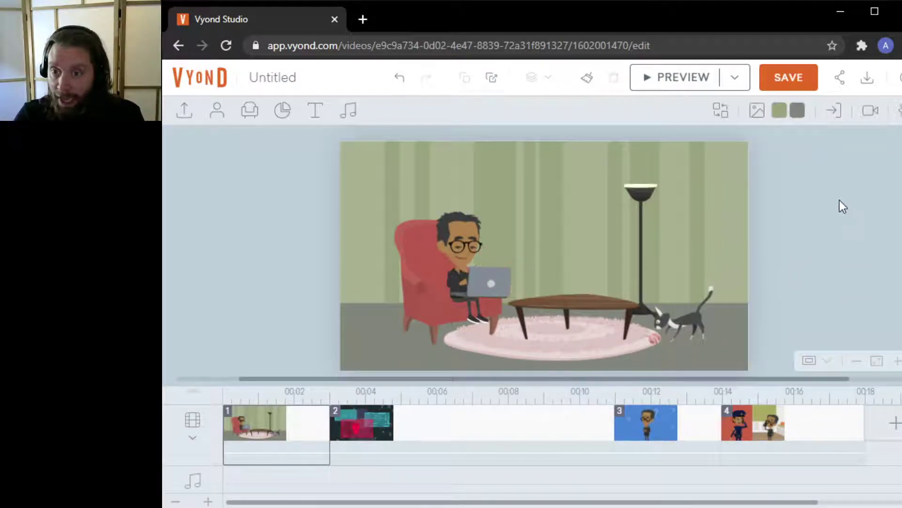
click(484, 282)
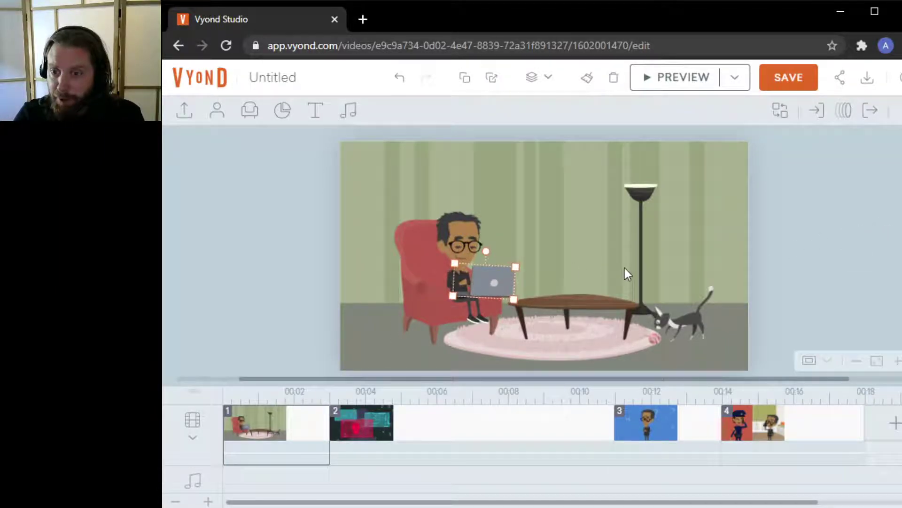
click(856, 217)
click(488, 285)
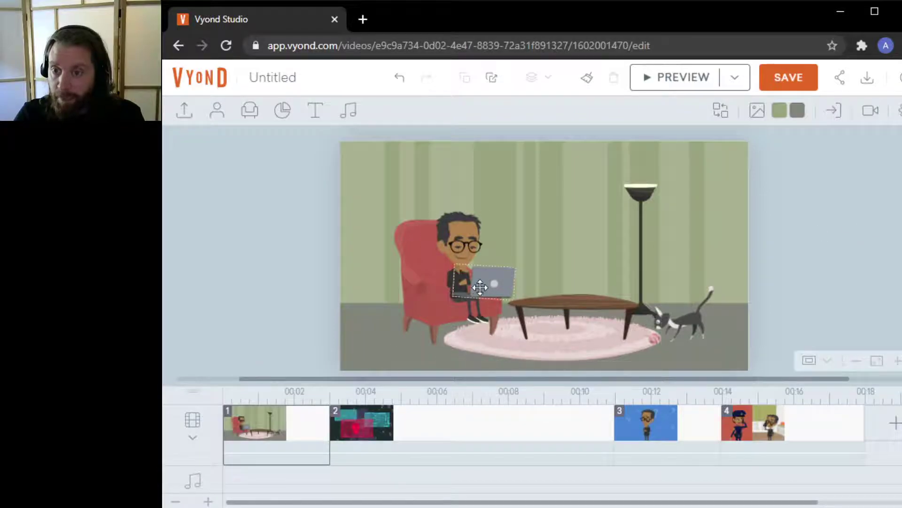
drag(512, 269, 505, 273)
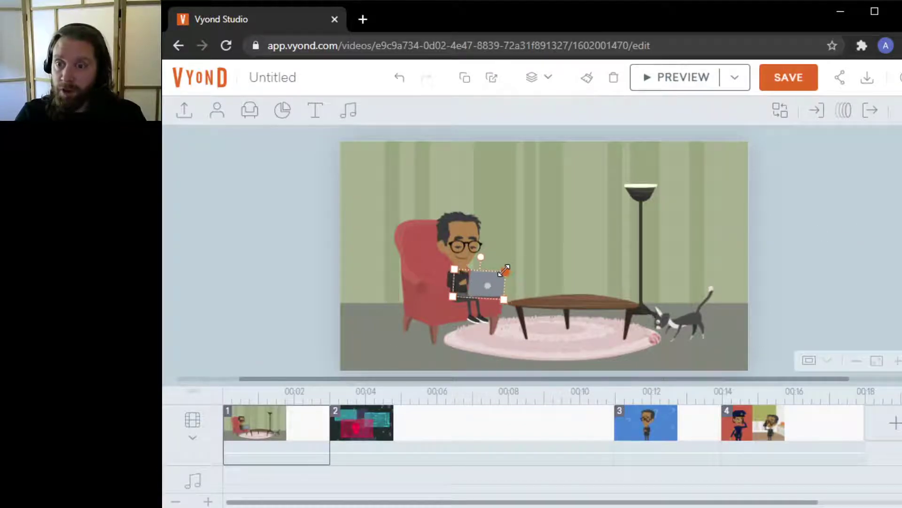
click(860, 214)
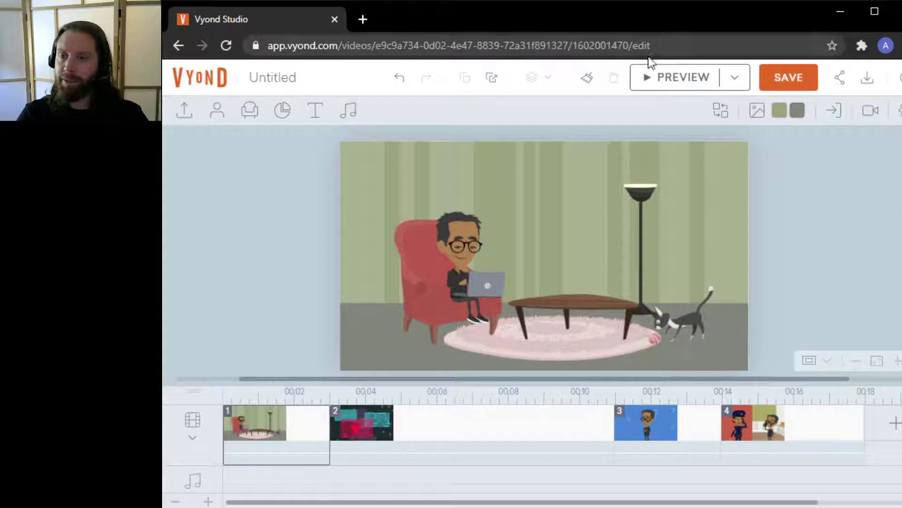
Preview the video and pause the playback
click(657, 78)
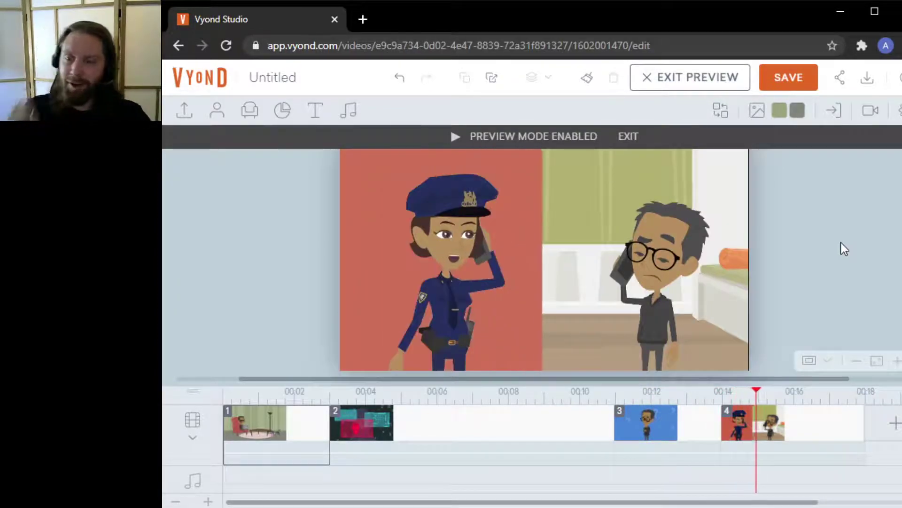
mouse_move(619, 238)
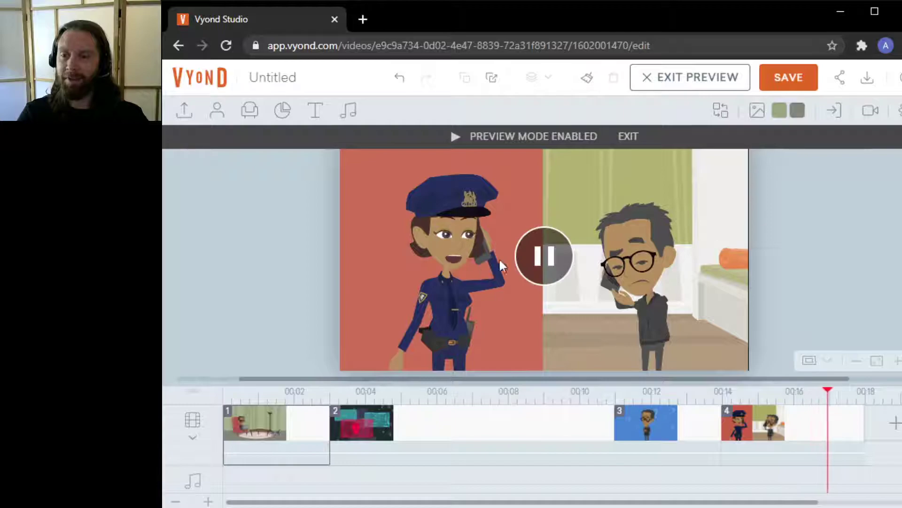
click(531, 255)
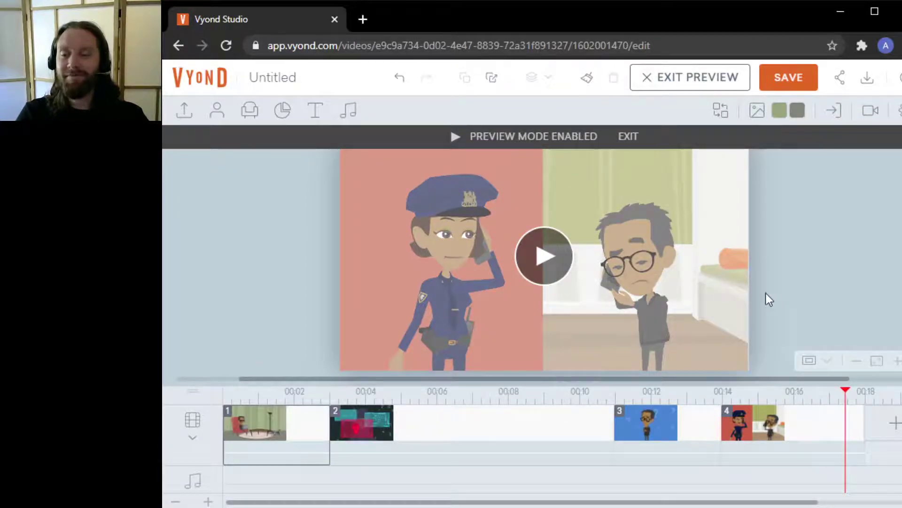
Shorten scene 2 so it ends at about 00:07, pulling the following scenes earlier
click(385, 421)
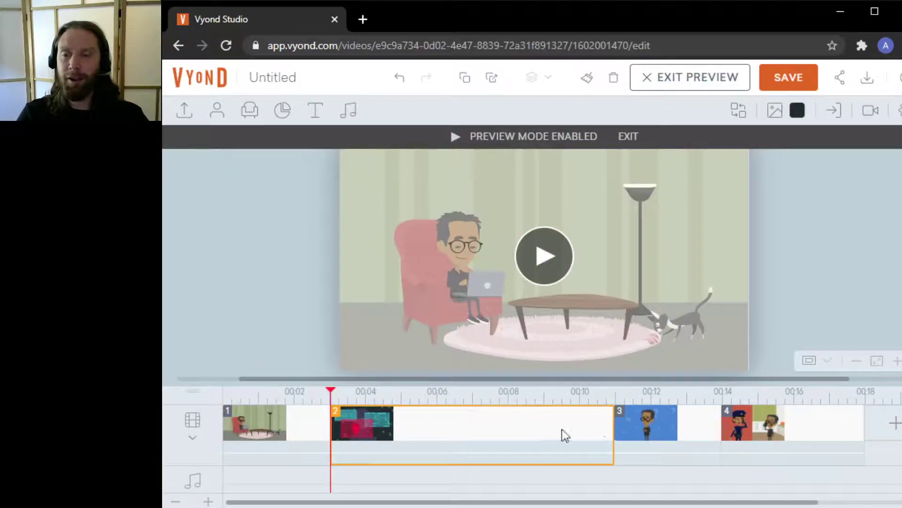
drag(610, 430, 470, 433)
click(517, 422)
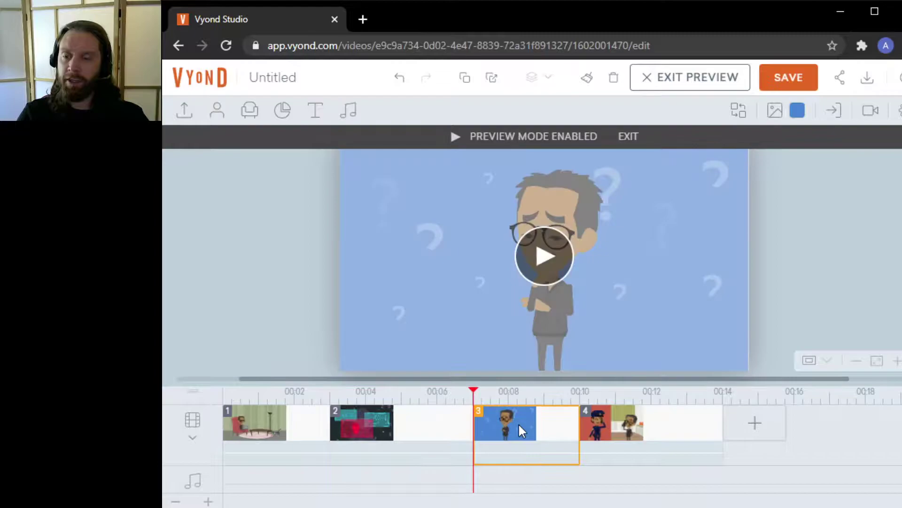
click(702, 421)
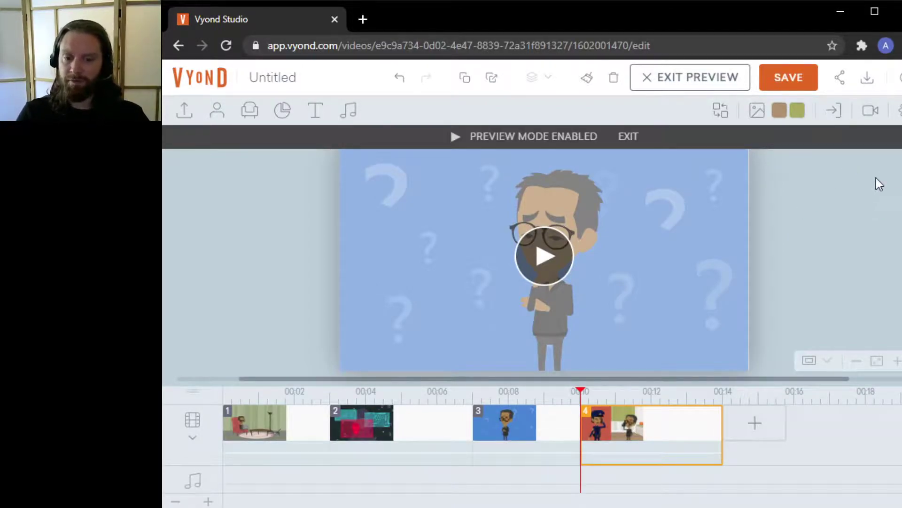
click(837, 210)
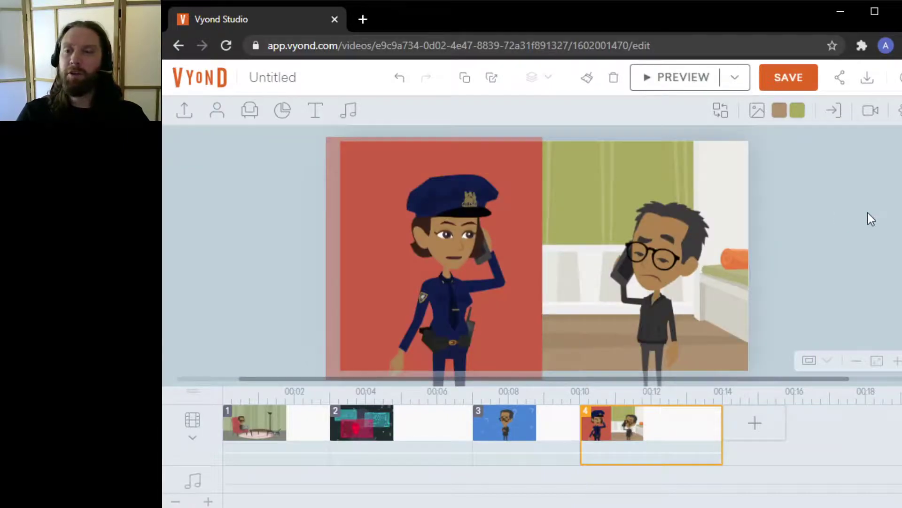